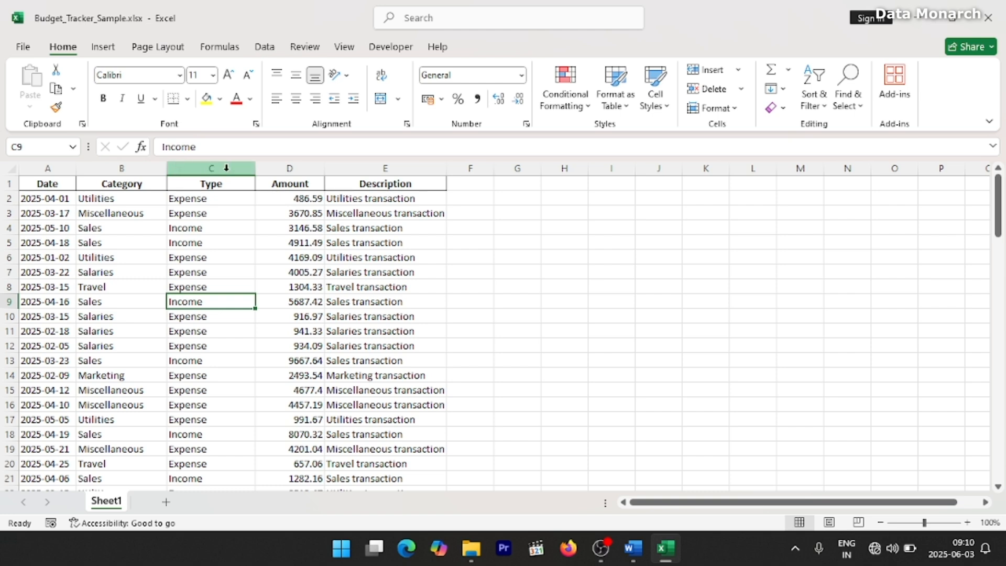
Restrict the Type column C to a validation dropdown list with the source "Expense, Income" and try the dropdown in a data cell.
left_click(226, 168)
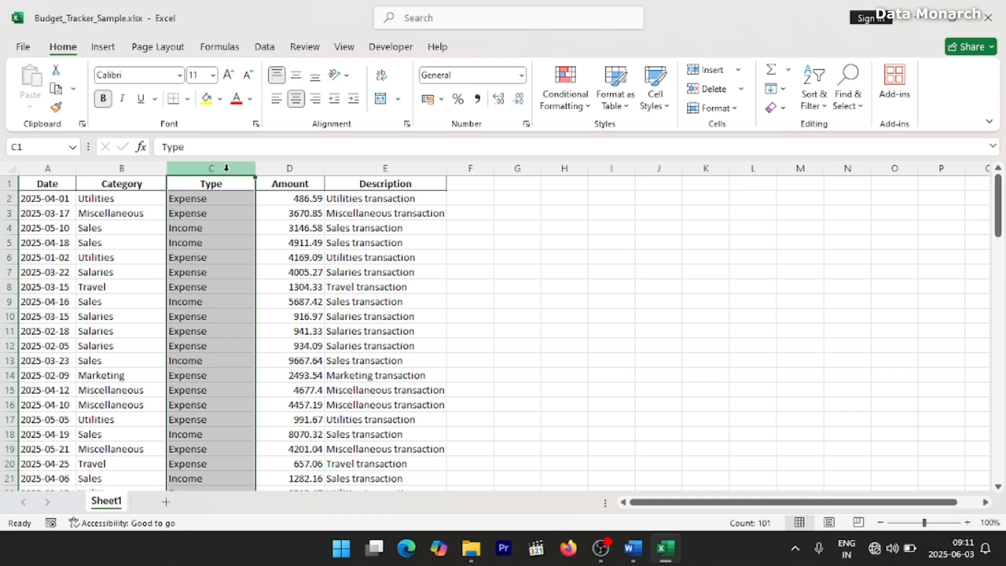
left_click(265, 47)
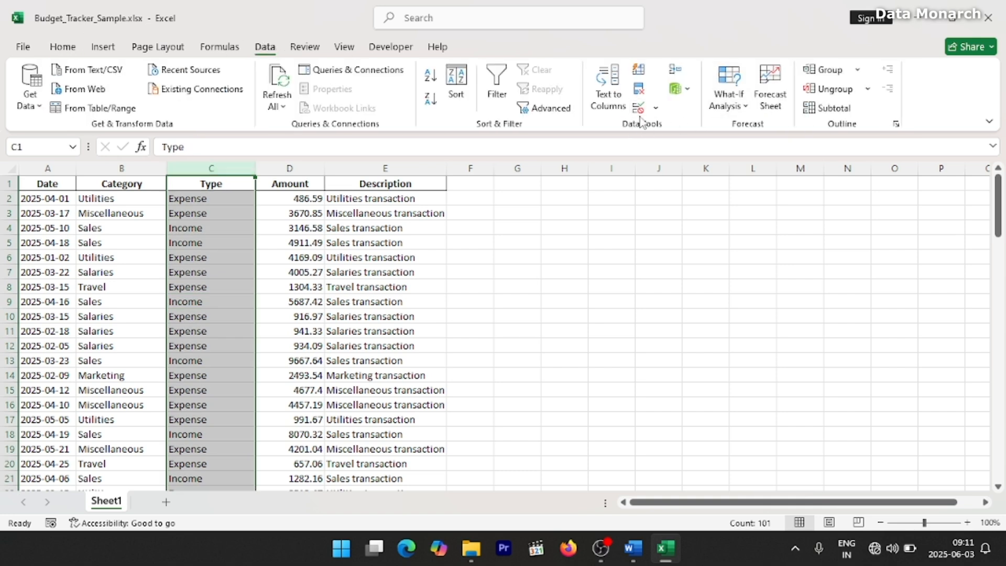
left_click(655, 108)
left_click(661, 129)
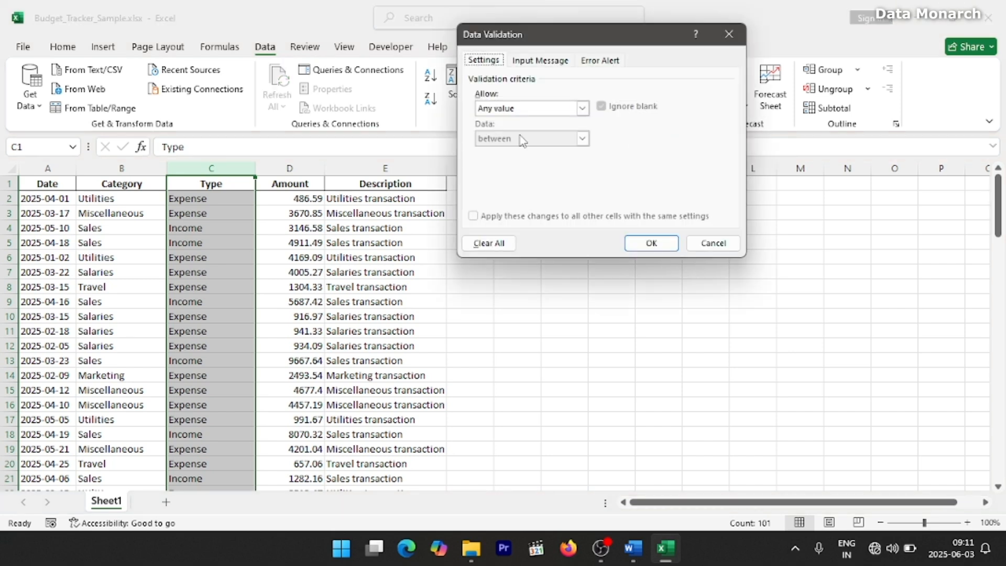
left_click(582, 109)
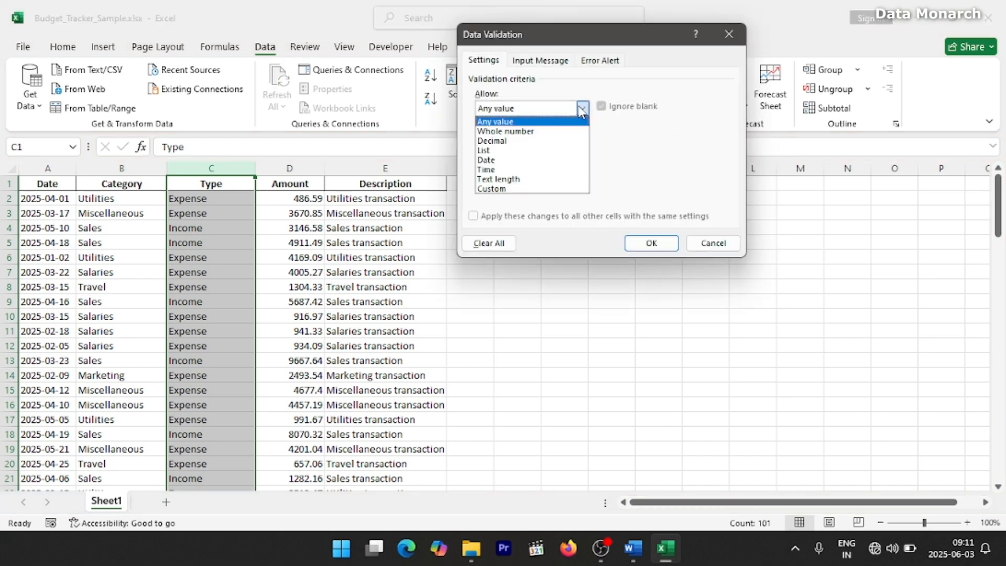
left_click(537, 150)
left_click(541, 168)
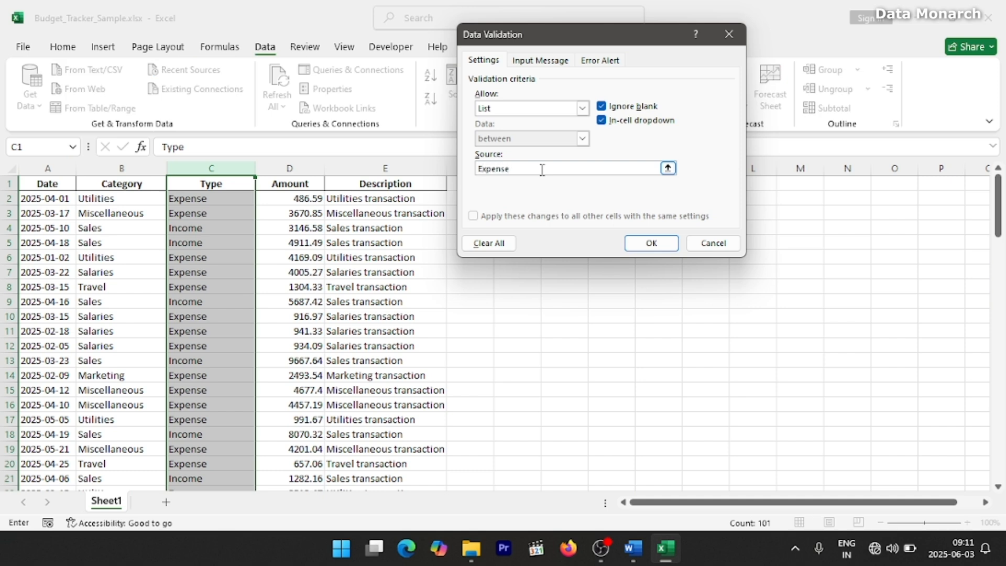
type("Expense, Income")
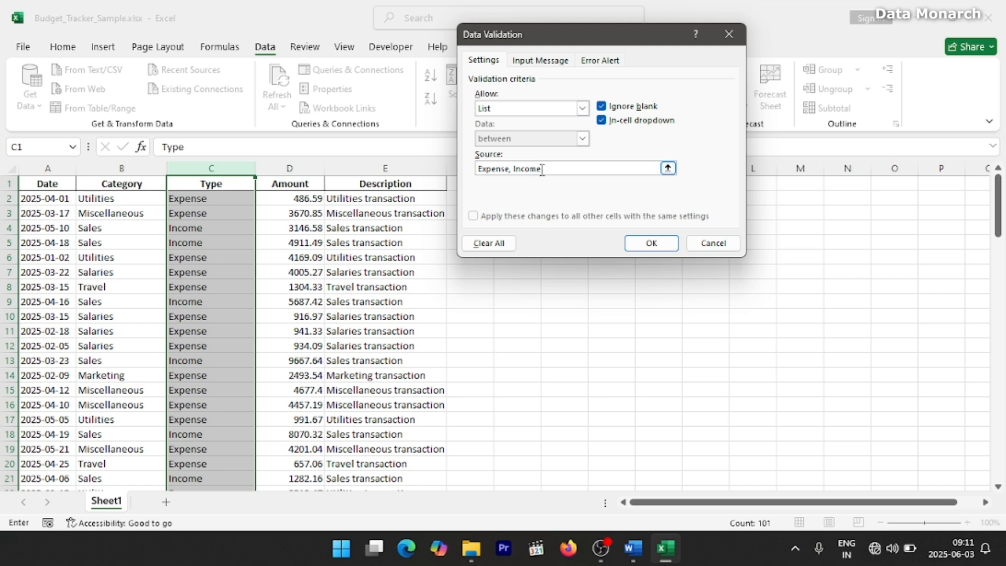
left_click(651, 242)
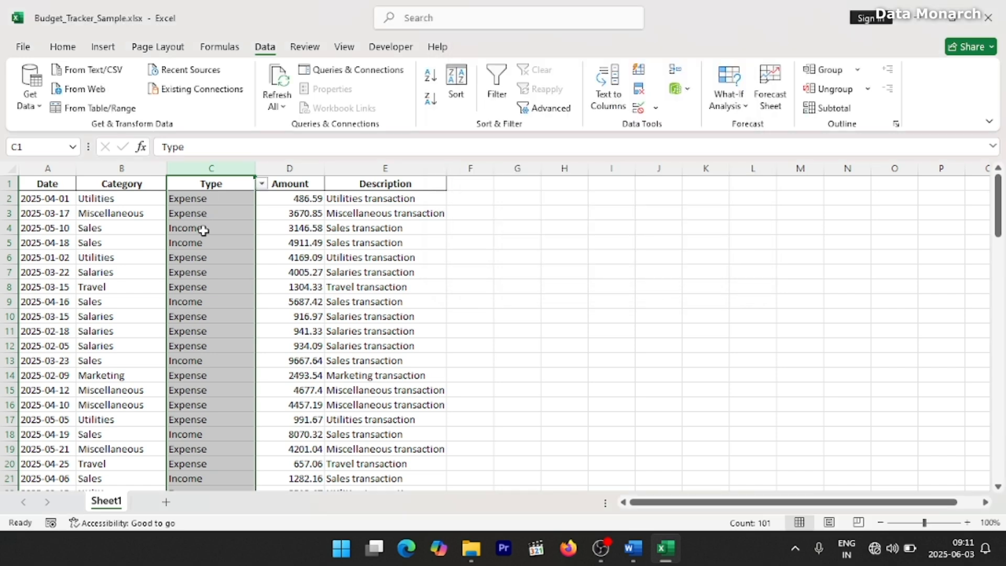
left_click(240, 216)
left_click(261, 212)
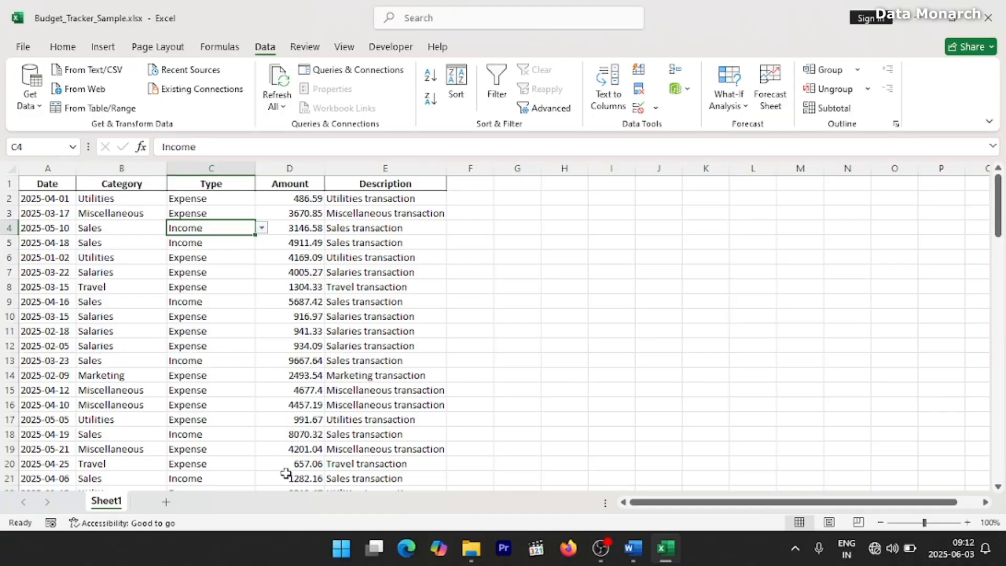
Add a new worksheet and enter the headers Metrics in A1 and Formula in B1.
left_click(166, 502)
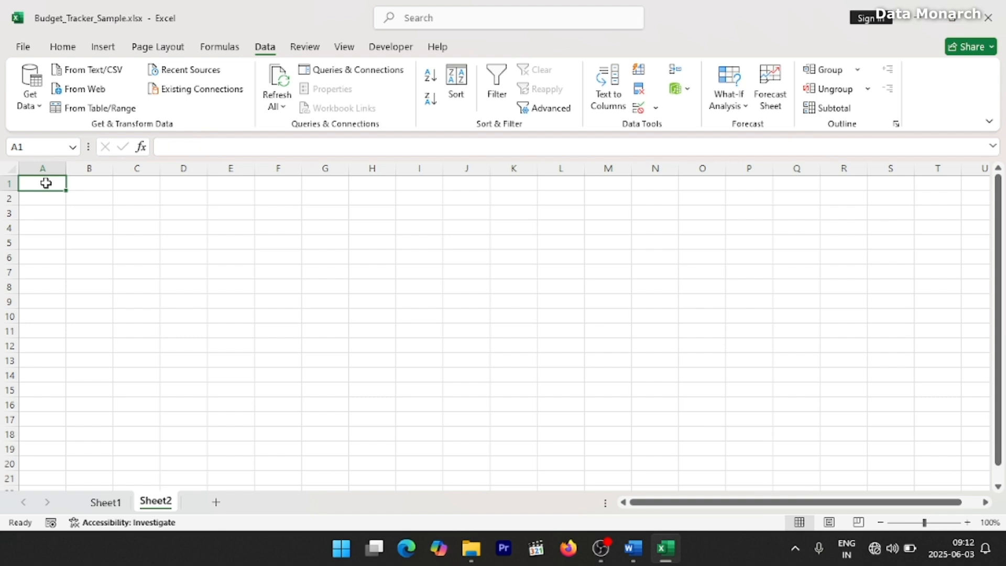
type("Metrics")
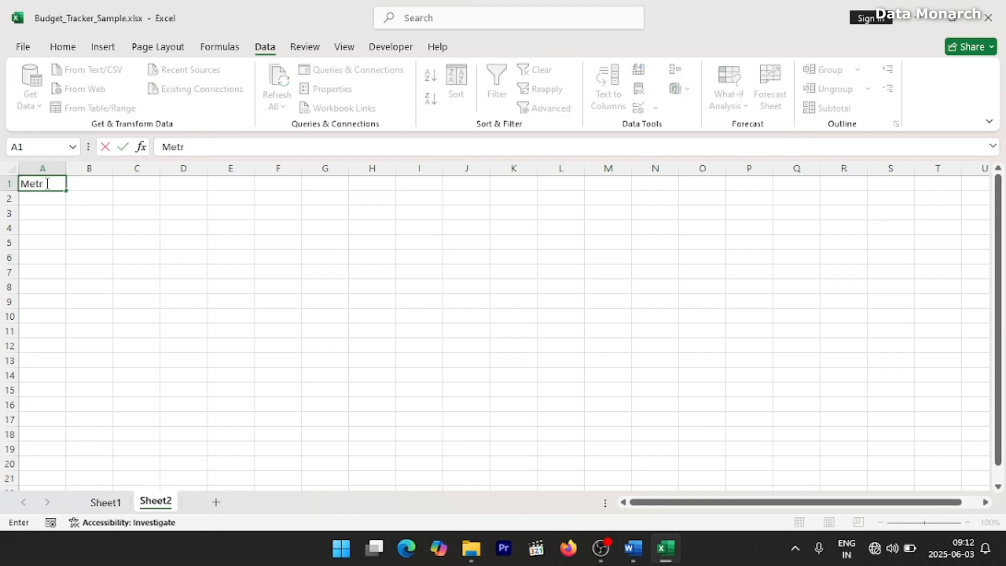
left_click(87, 189)
type("Formula")
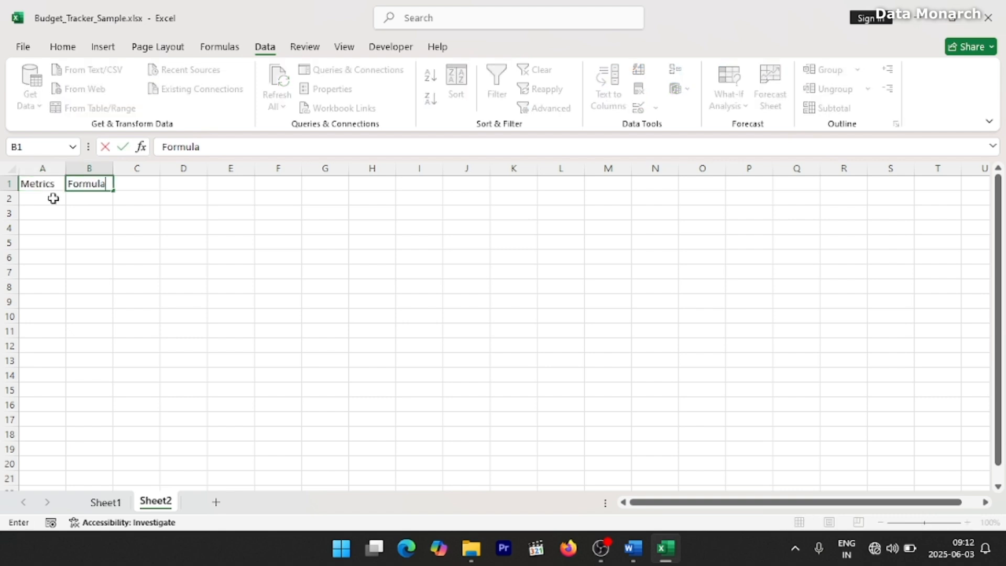
Enter the labels Total Income, Total Expenses and Profit in A2:A4 and widen column A to fit them.
left_click(53, 198)
type("Tot")
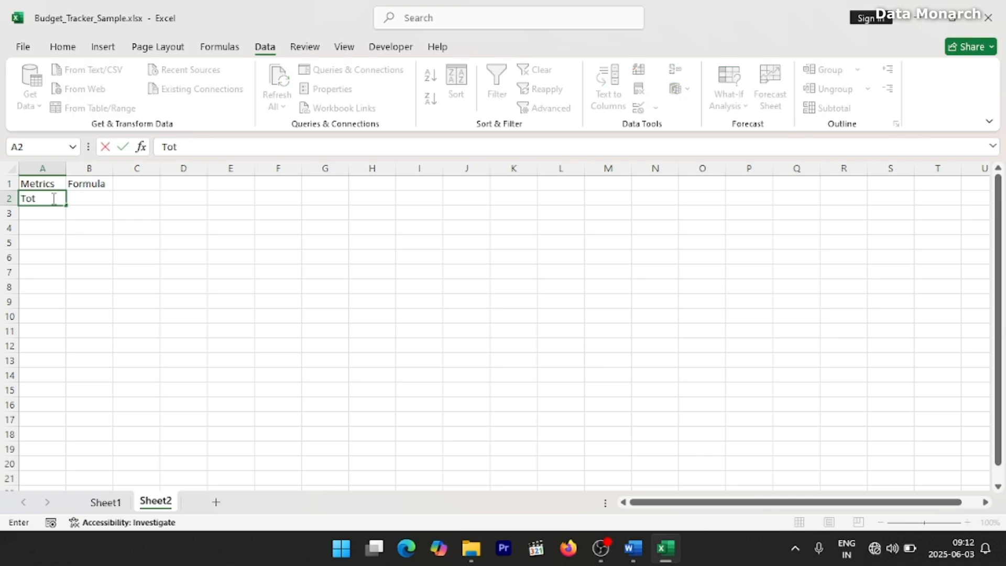
type("al Income")
key("Return")
type("Total Expenses")
key("Return")
type("Profit")
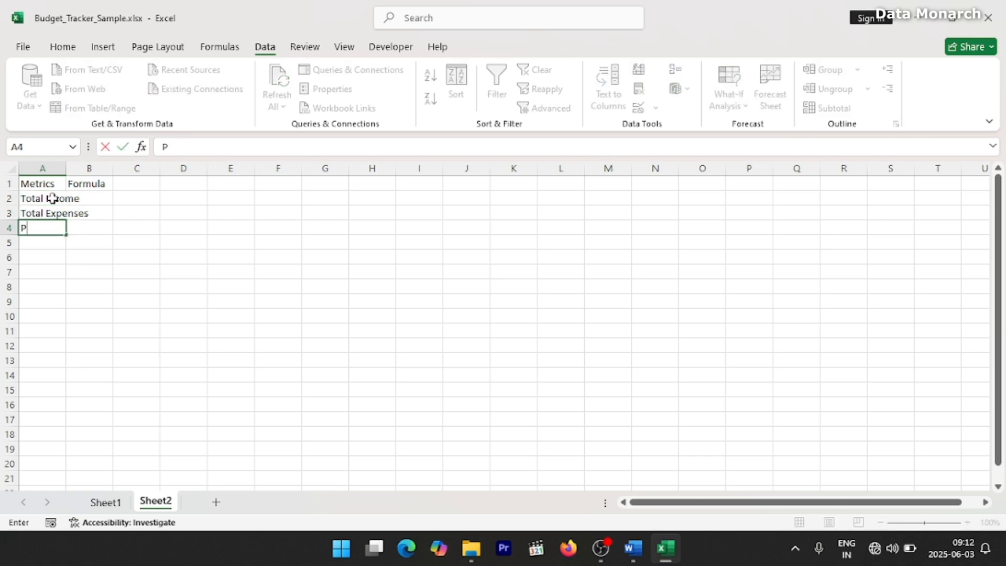
key("Tab")
key("Tab")
left_click_drag(66, 167, 105, 173)
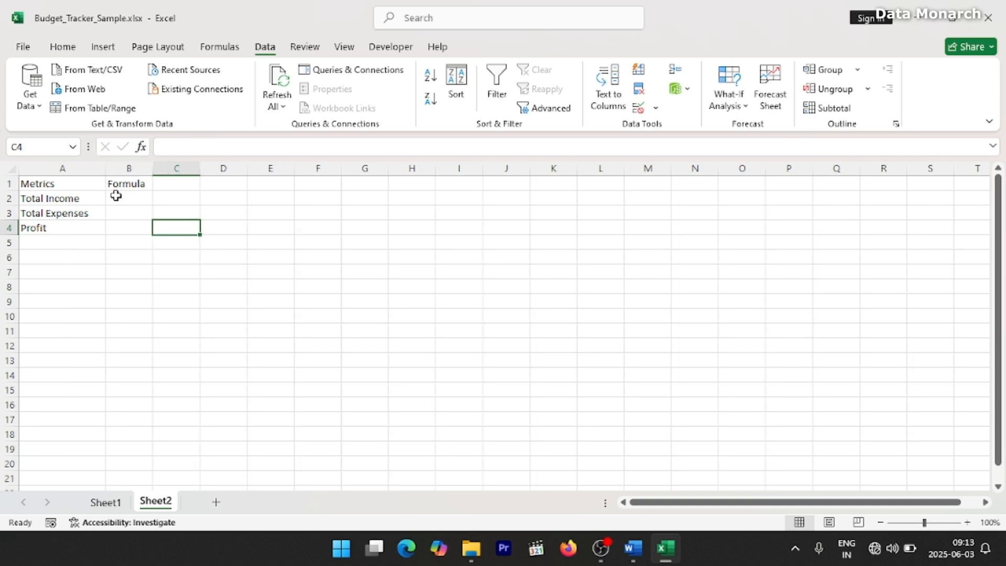
Calculate Total Income in B2 with =SUMIF(Sheet1!C2:C101, "Income", Sheet1!D2:D101).
left_click(118, 197)
double_click(141, 196)
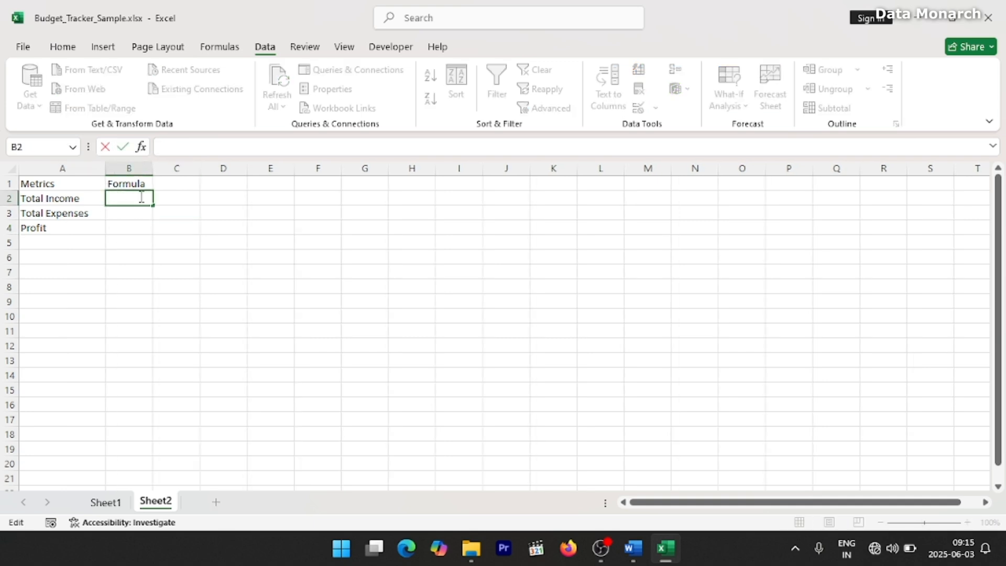
type("=SUMIF(")
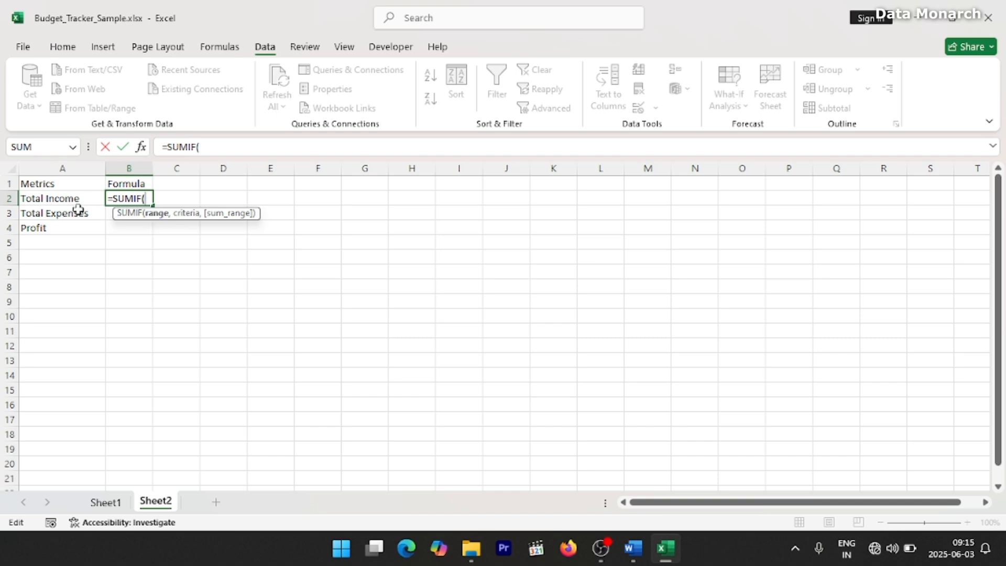
left_click(107, 501)
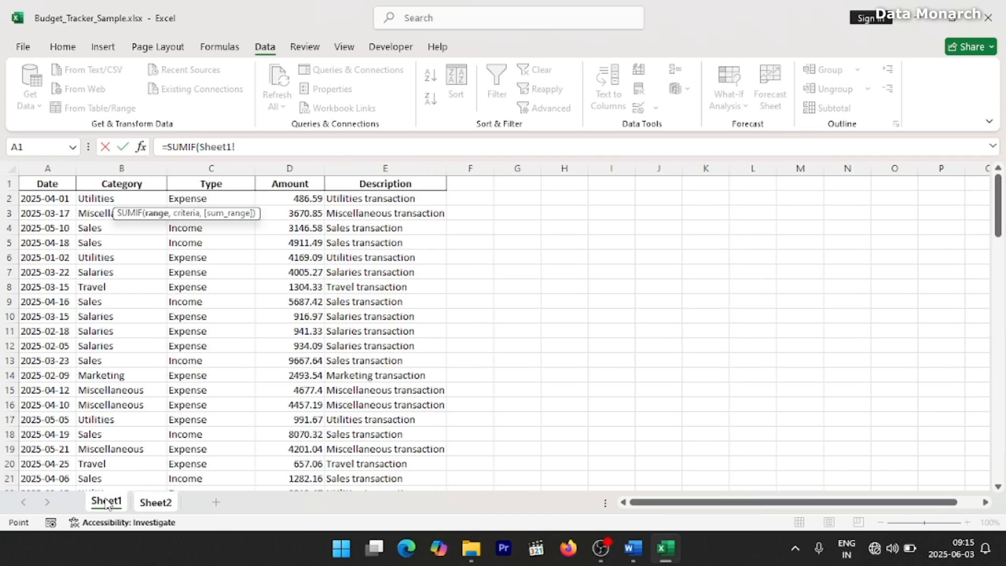
left_click(210, 198)
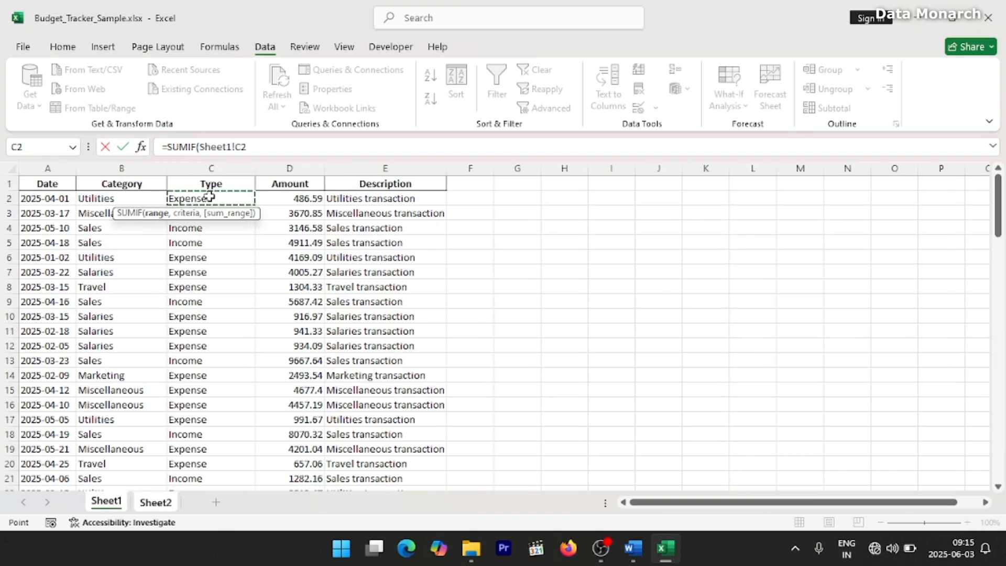
key("ctrl+shift+Down")
type(",")
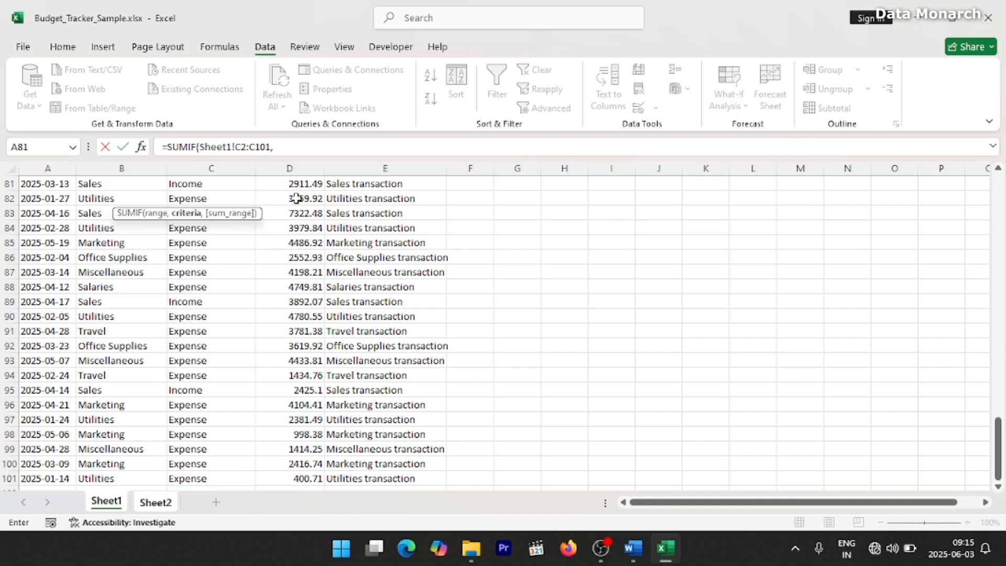
scroll(296, 199, "up", 20)
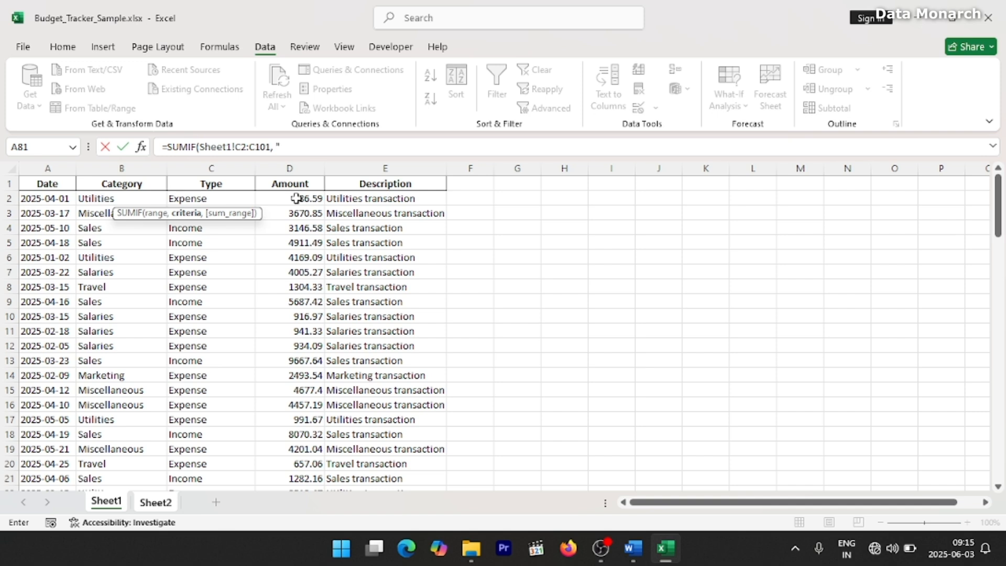
type("ome\",")
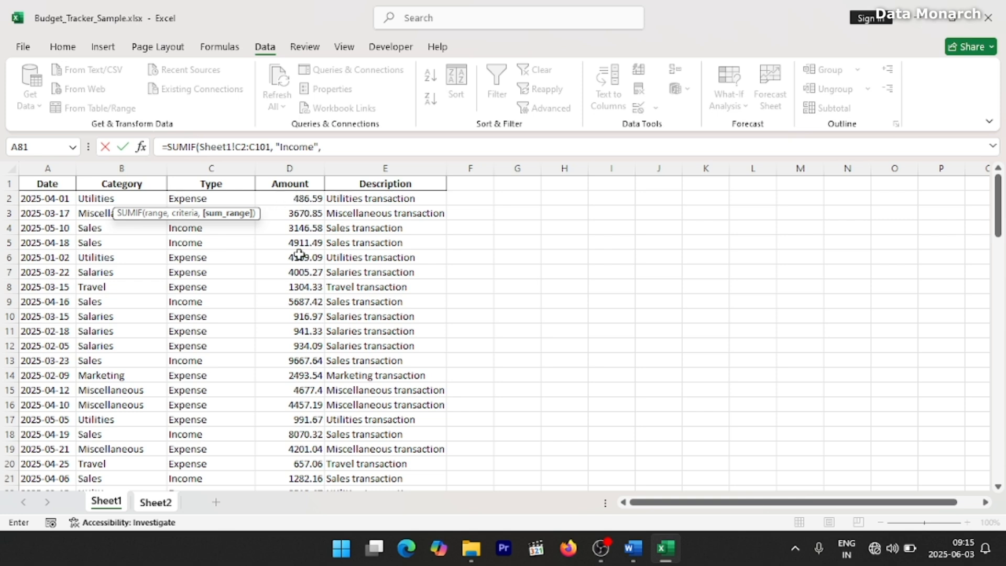
left_click(282, 198)
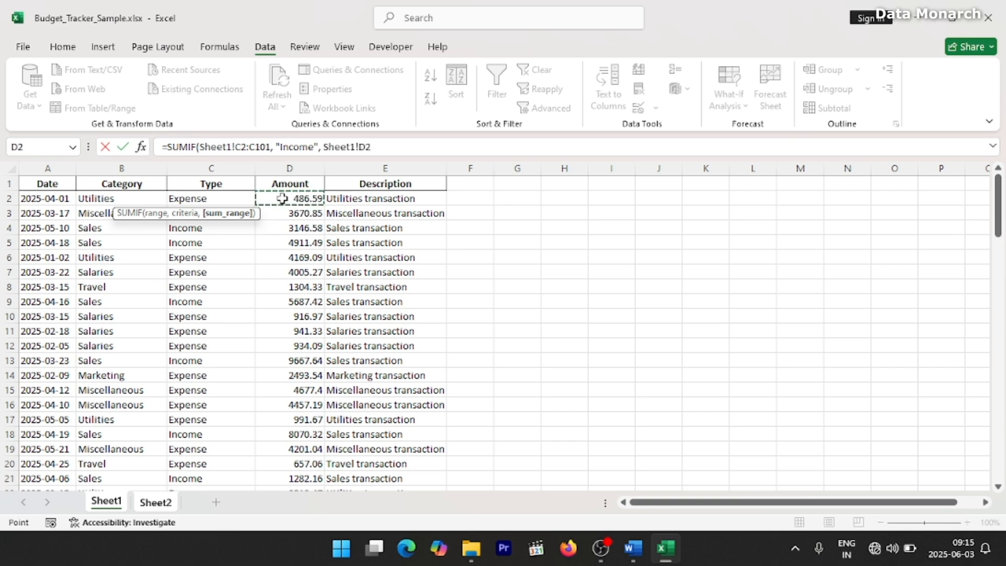
key("ctrl+shift+Down")
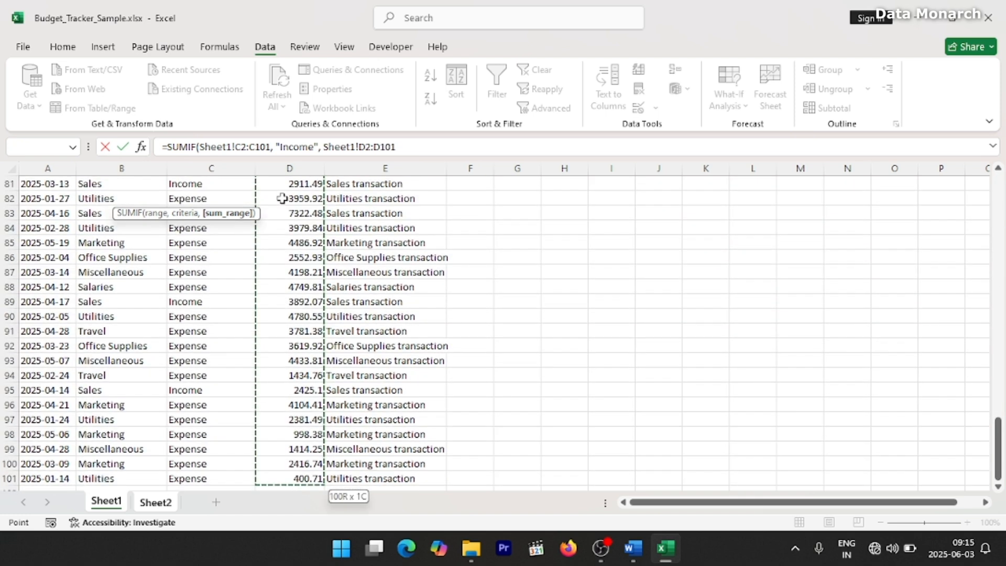
type(")")
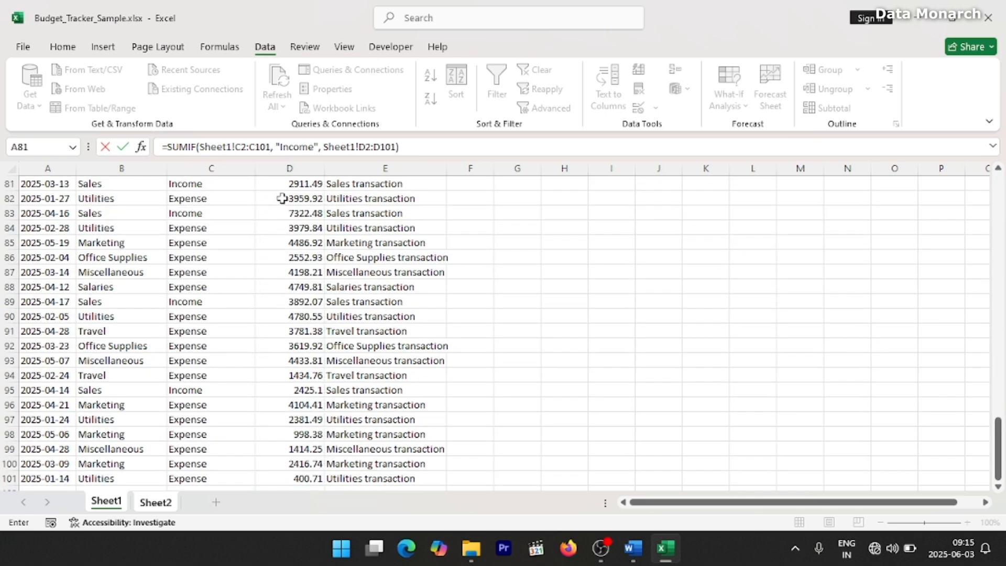
key("Return")
left_click(134, 199)
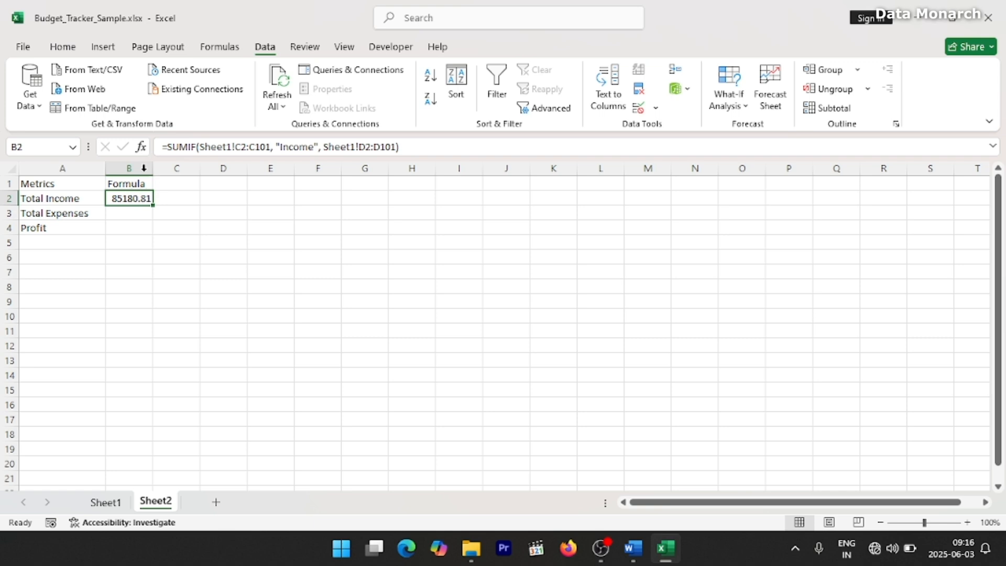
Calculate Total Expenses in B3 with =SUMIF(Sheet1!C2:C101,"Expense", Sheet1!D2:D101).
left_click(128, 214)
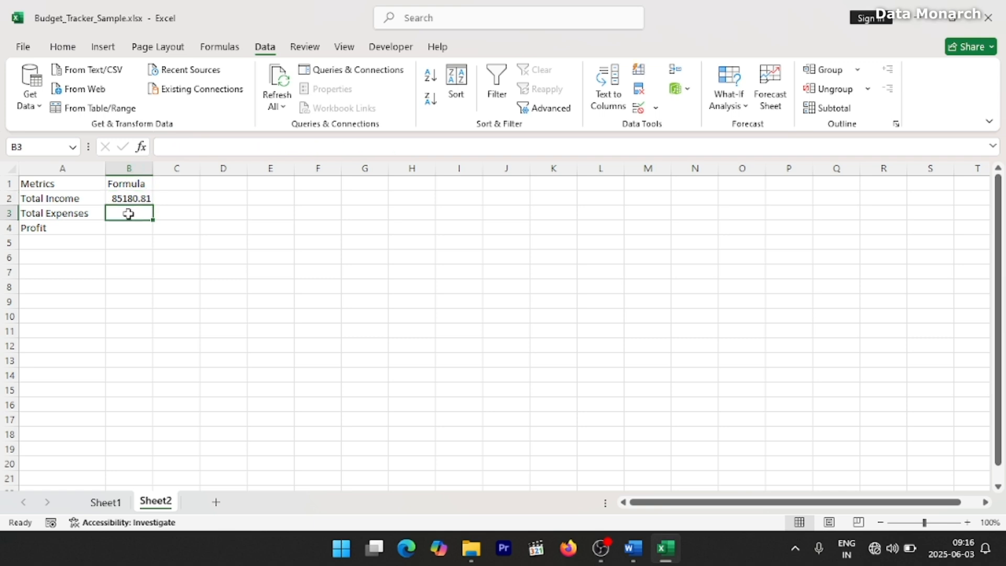
type("=SUMIF(")
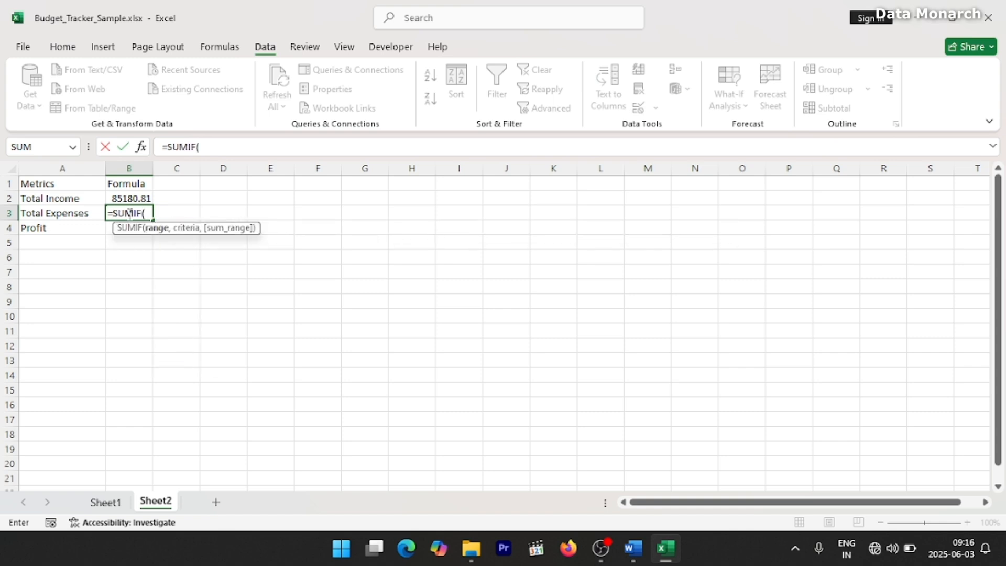
left_click(105, 502)
scroll(209, 209, "up", 20)
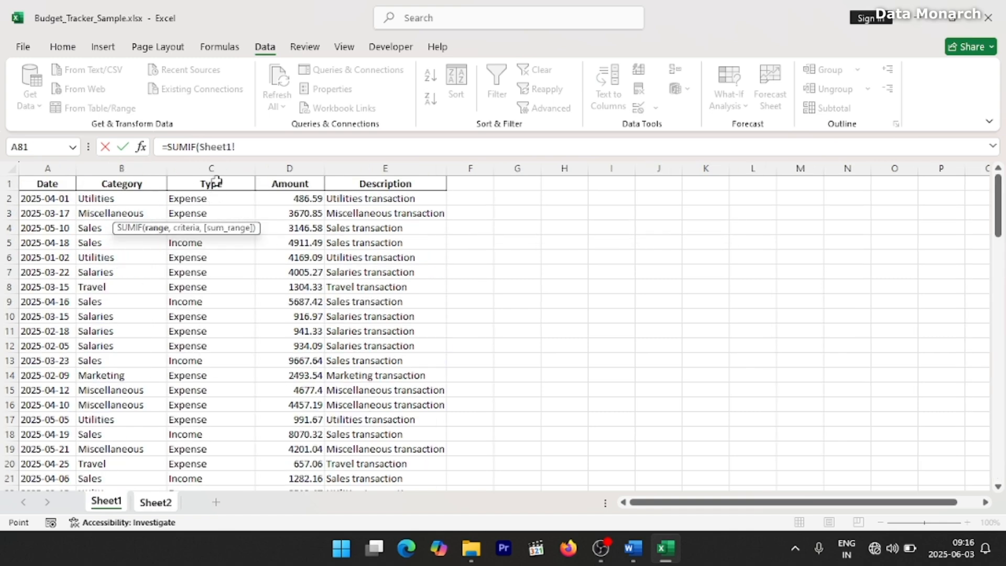
left_click(214, 199)
key("ctrl+shift+Down")
type(",")
scroll(328, 229, "up", 17)
type("\"Expense\",")
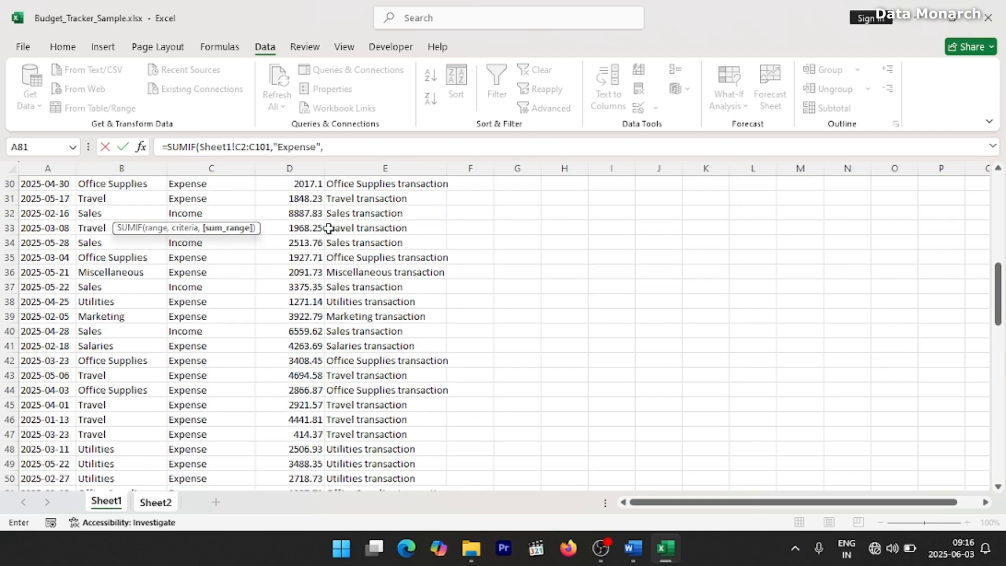
scroll(328, 228, "up", 10)
left_click(303, 201)
key("ctrl+shift+Down")
type(")")
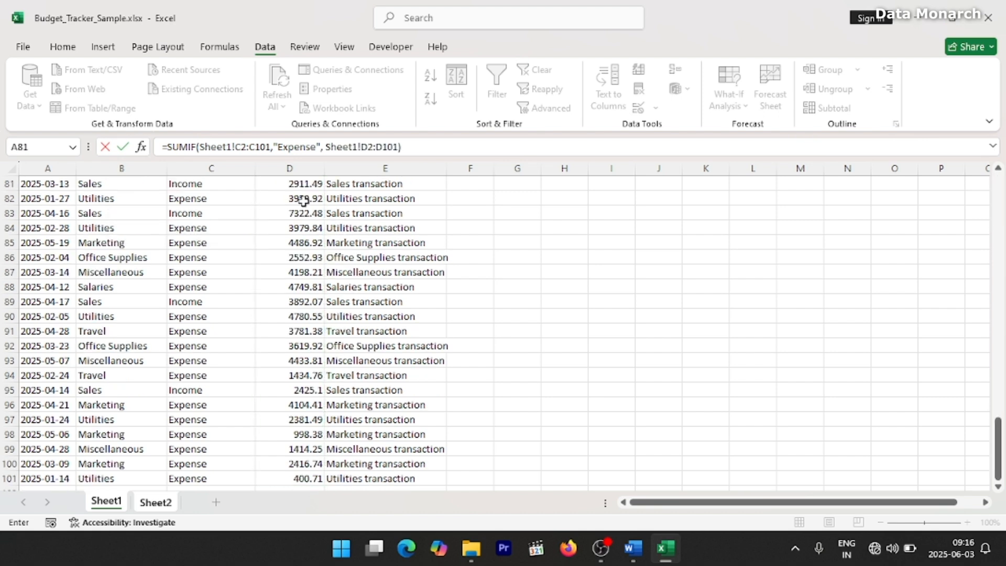
key("Return")
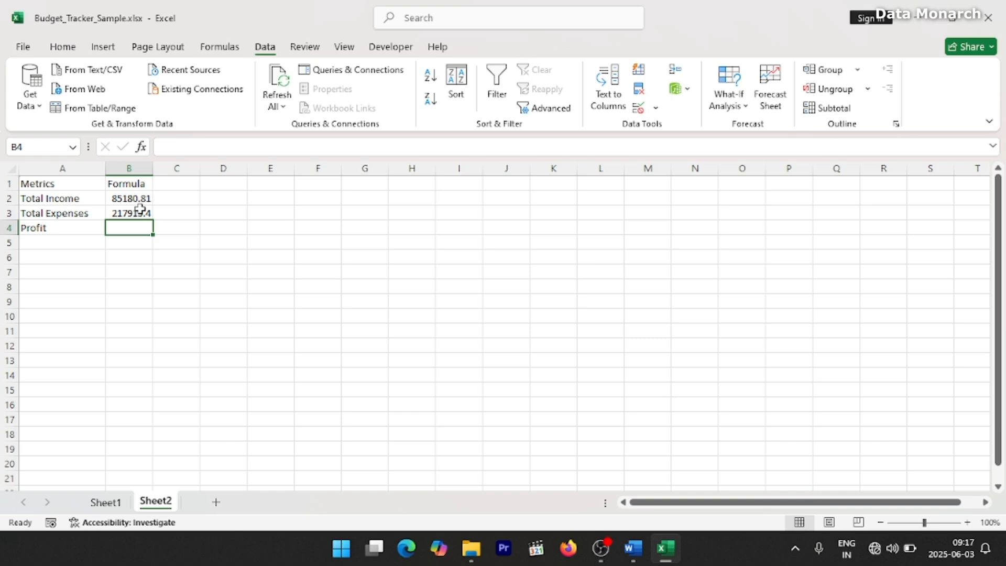
Calculate Profit in B4 by subtracting Total Expenses from Total Income with =B2-B3.
type("=")
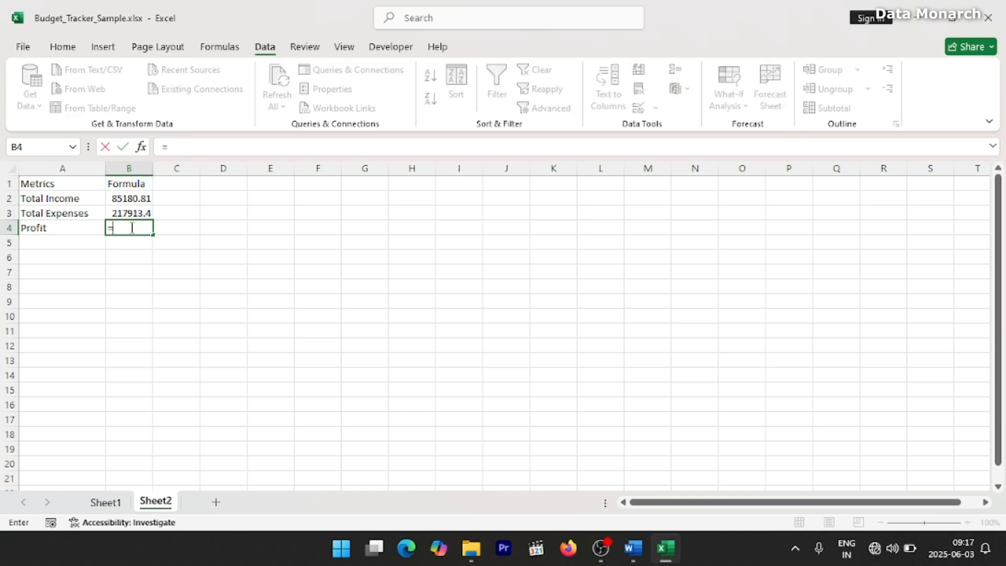
left_click(123, 197)
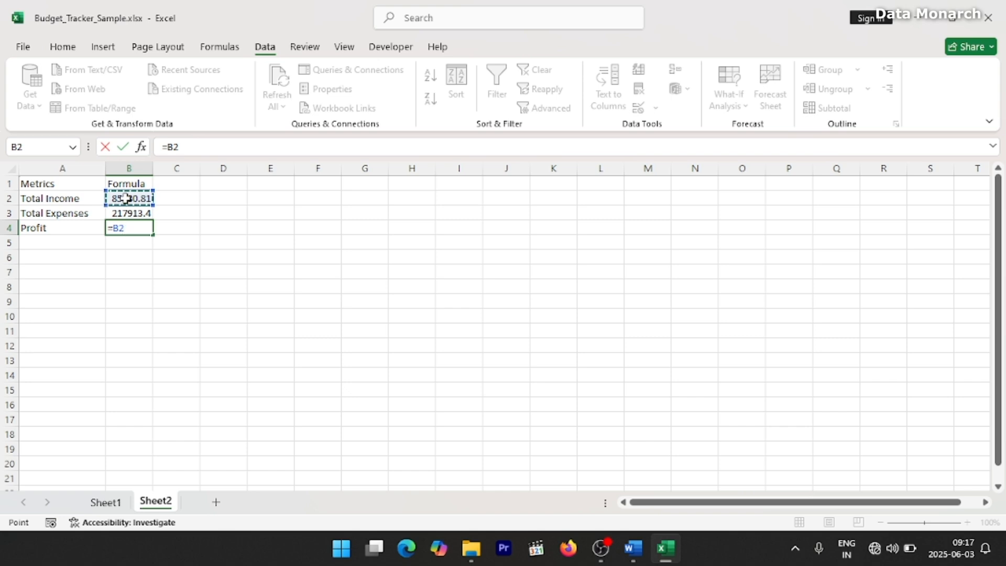
type("-")
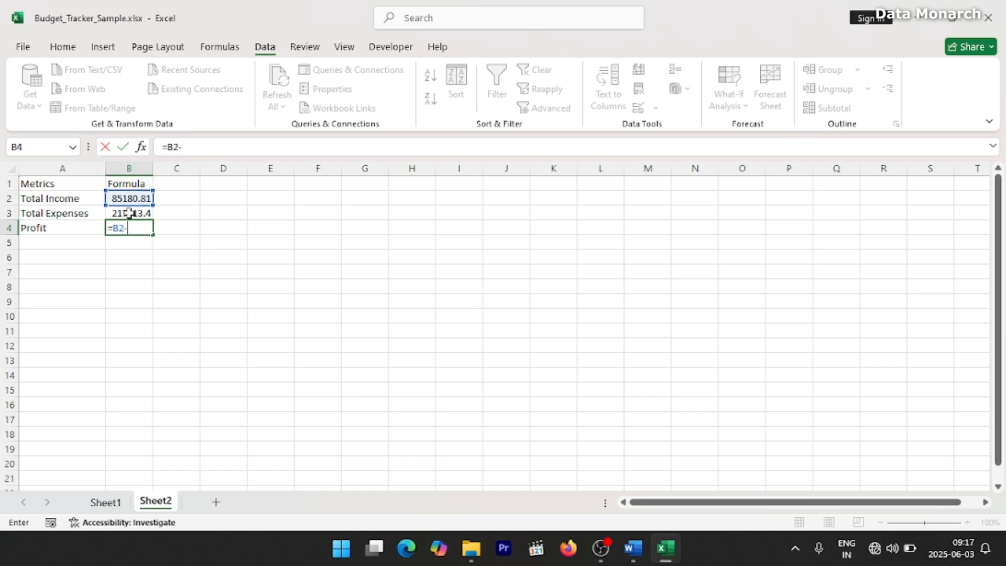
left_click(129, 212)
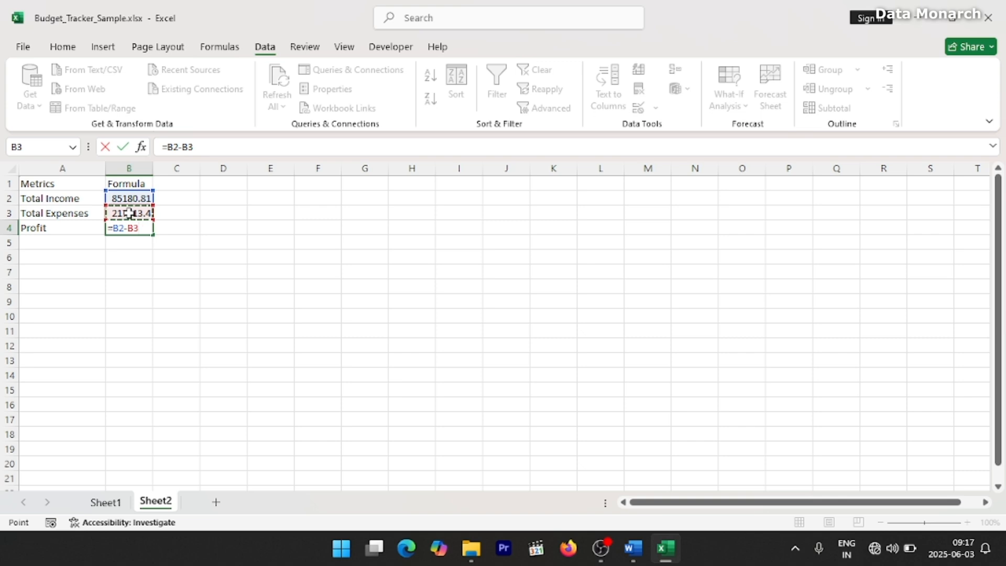
key("Return")
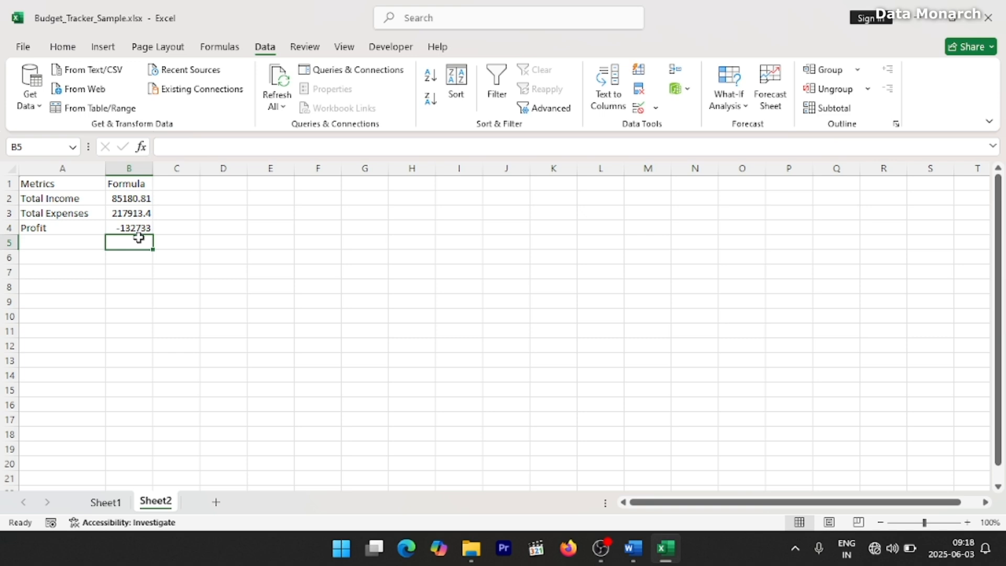
left_click(159, 228)
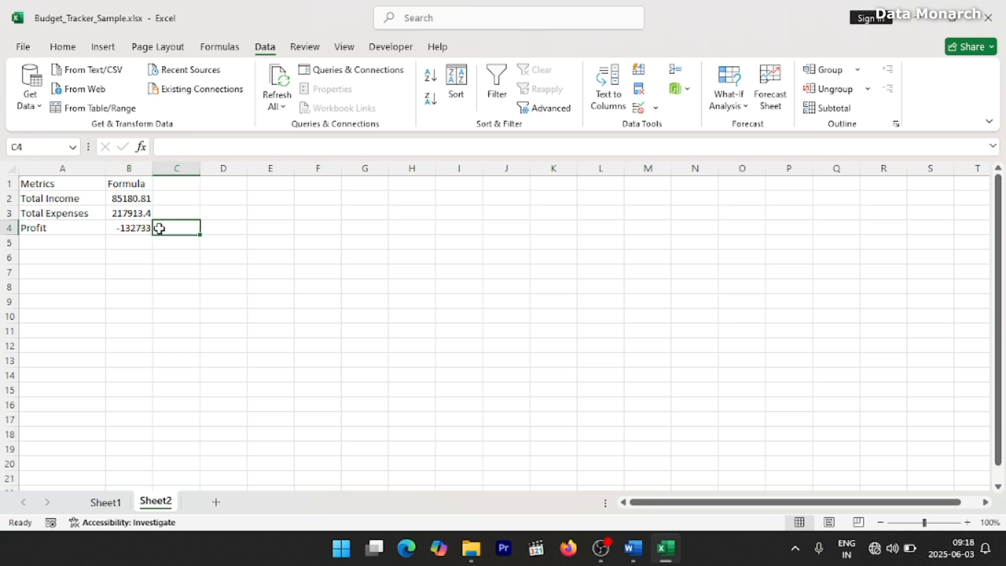
left_click(137, 241)
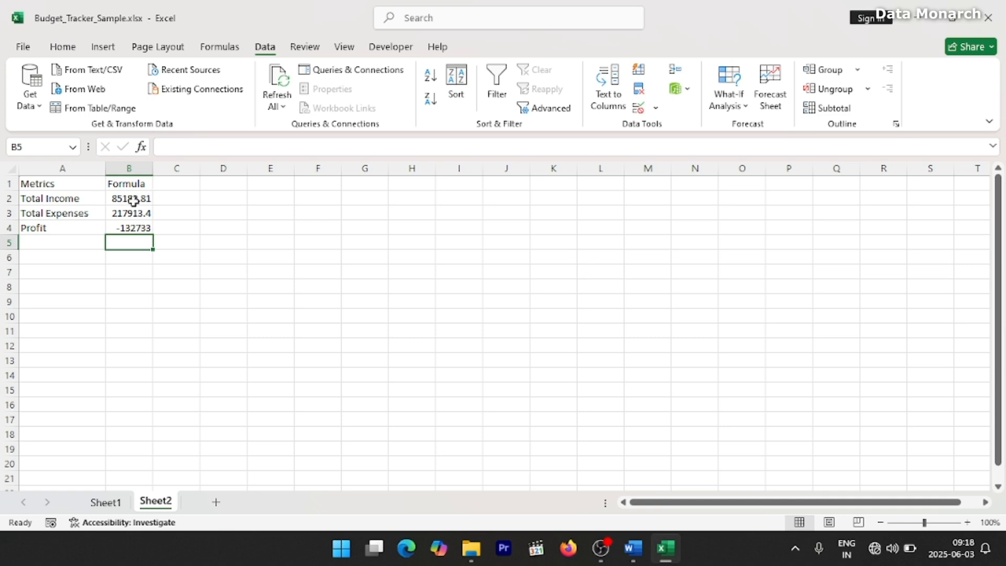
Format B2:B4 as Currency with the ₦ Yoruba symbol and 2 decimal places.
left_click_drag(128, 198, 129, 228)
right_click(129, 228)
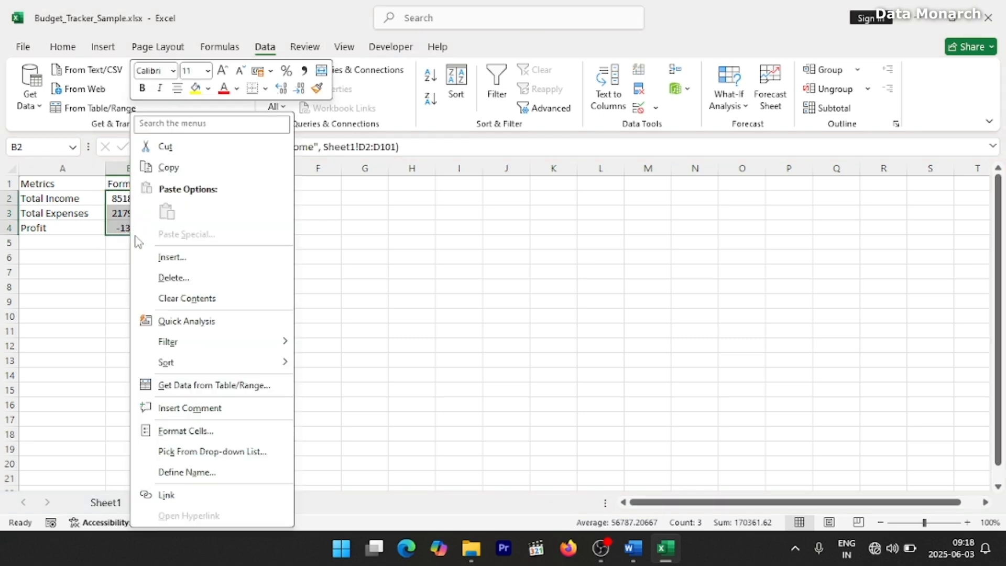
left_click(193, 431)
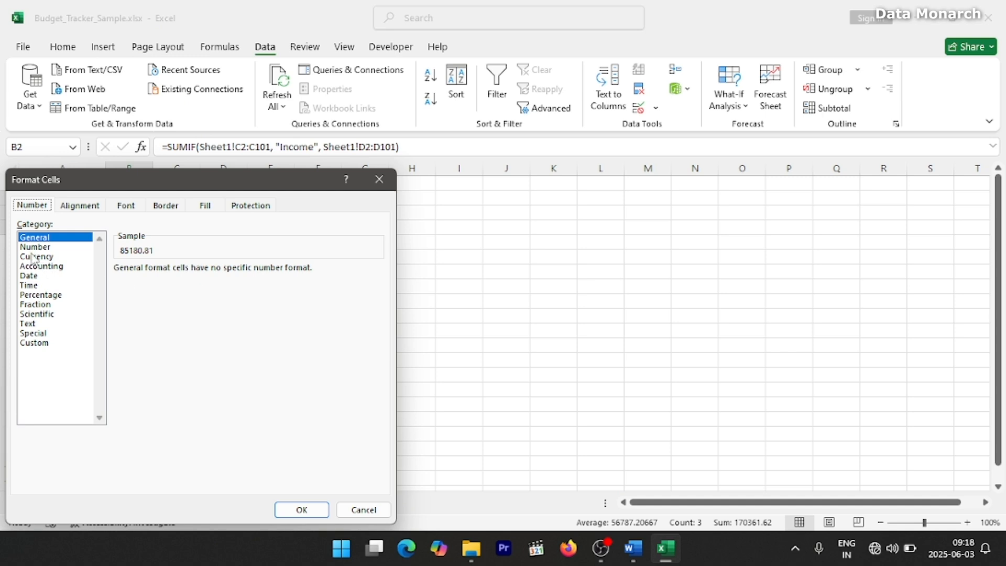
left_click(35, 257)
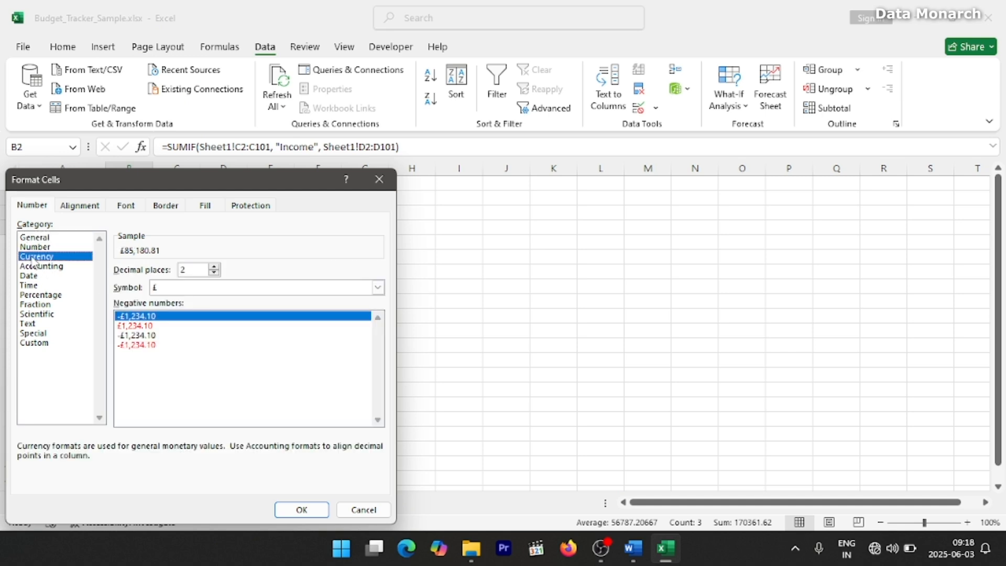
left_click(378, 288)
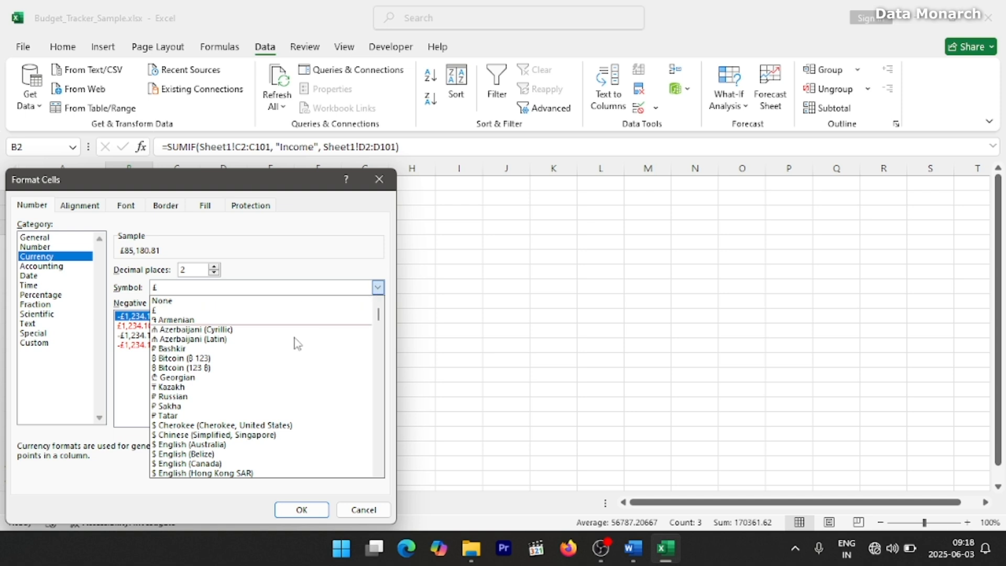
mouse_move(378, 318)
left_mouse_down()
mouse_move(378, 350)
mouse_move(379, 337)
left_mouse_up()
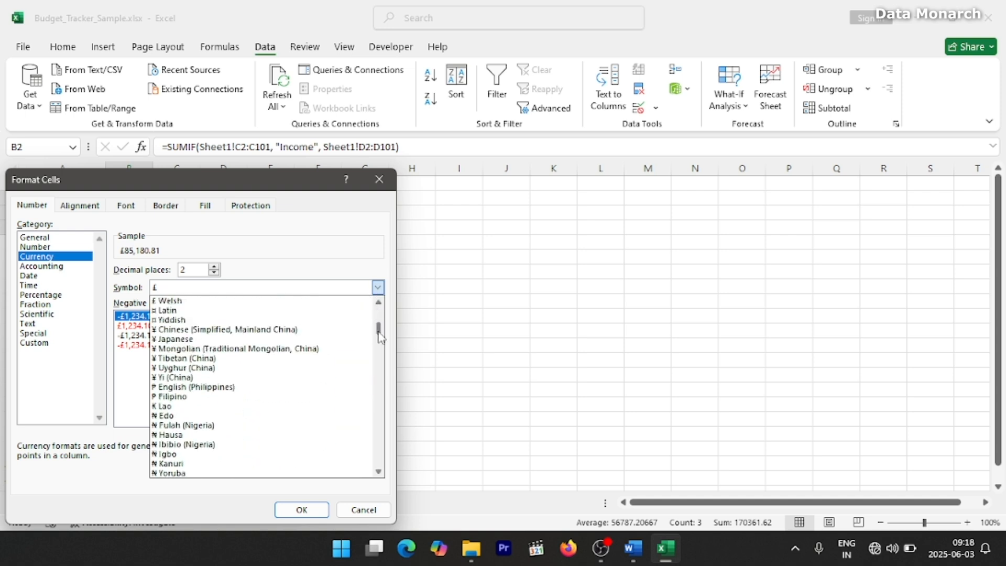
left_click(317, 473)
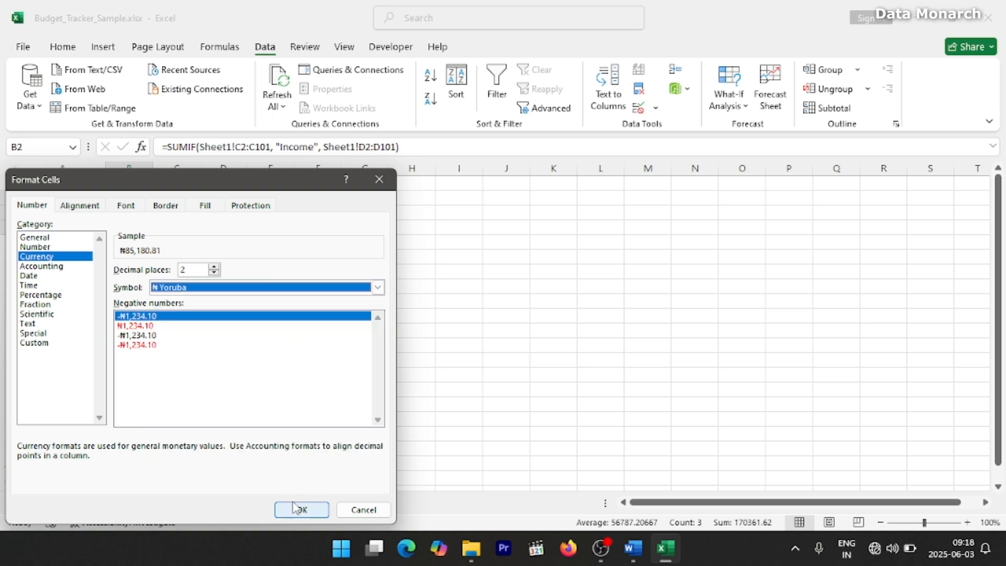
left_click(301, 509)
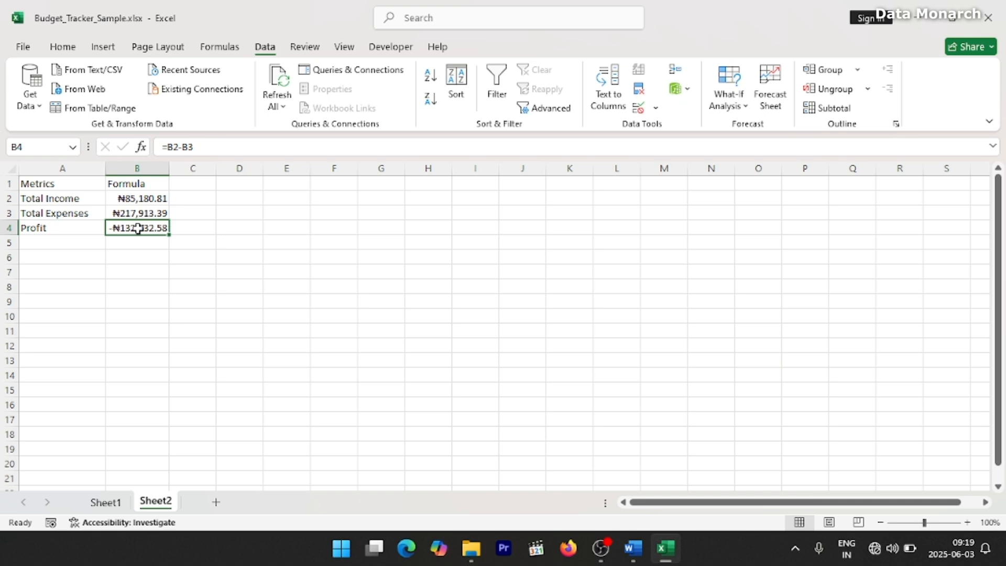
Add a formula-based conditional formatting rule to Profit cell B4 that turns the font red when =$B$4<0.
left_click(64, 49)
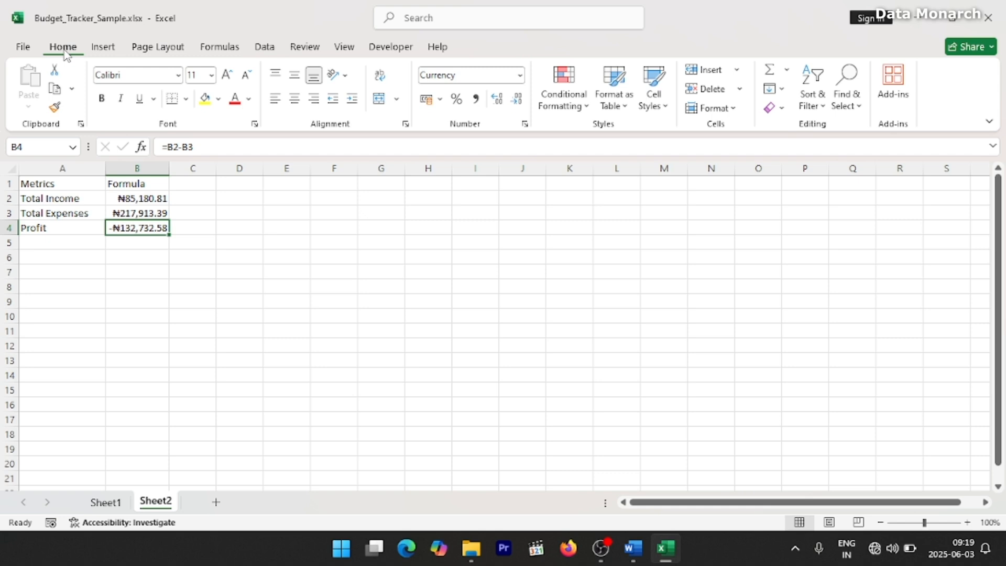
left_click(576, 108)
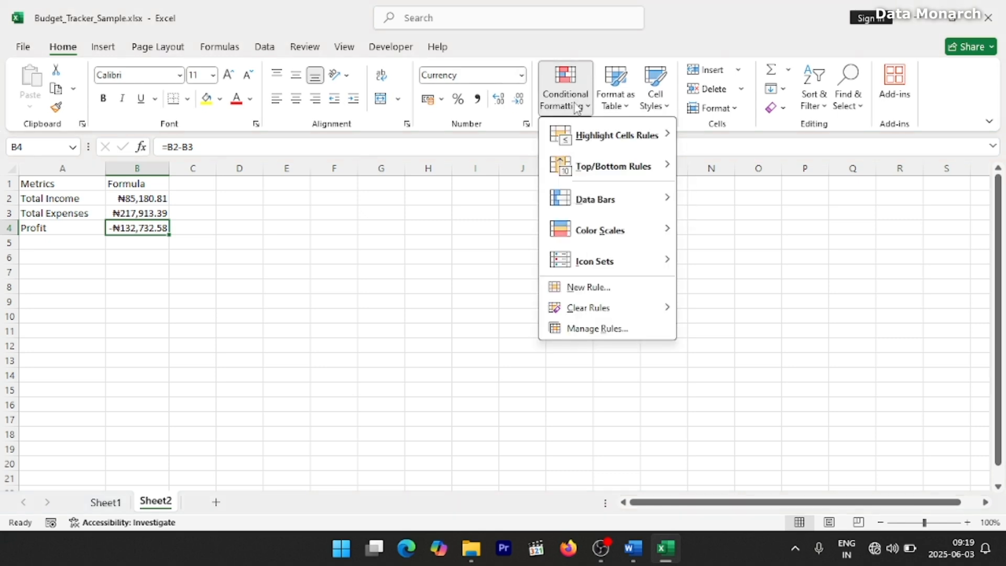
left_click(610, 292)
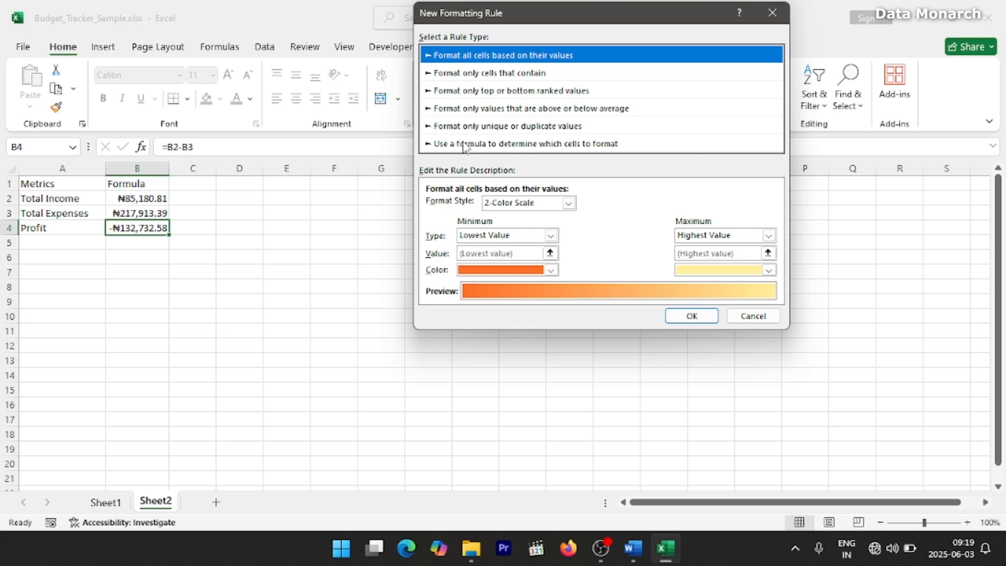
left_click(554, 149)
left_click(475, 207)
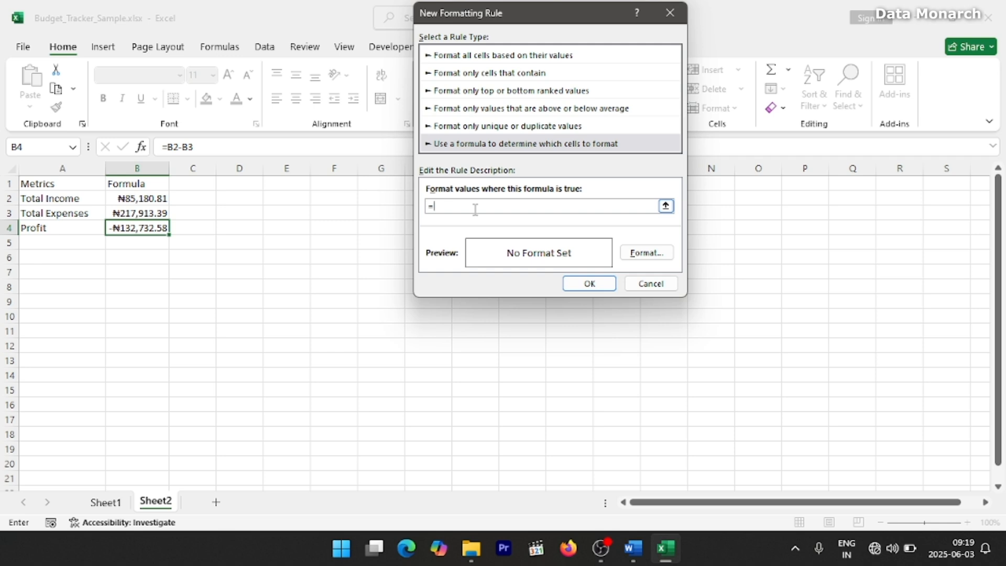
type("=")
left_click(145, 228)
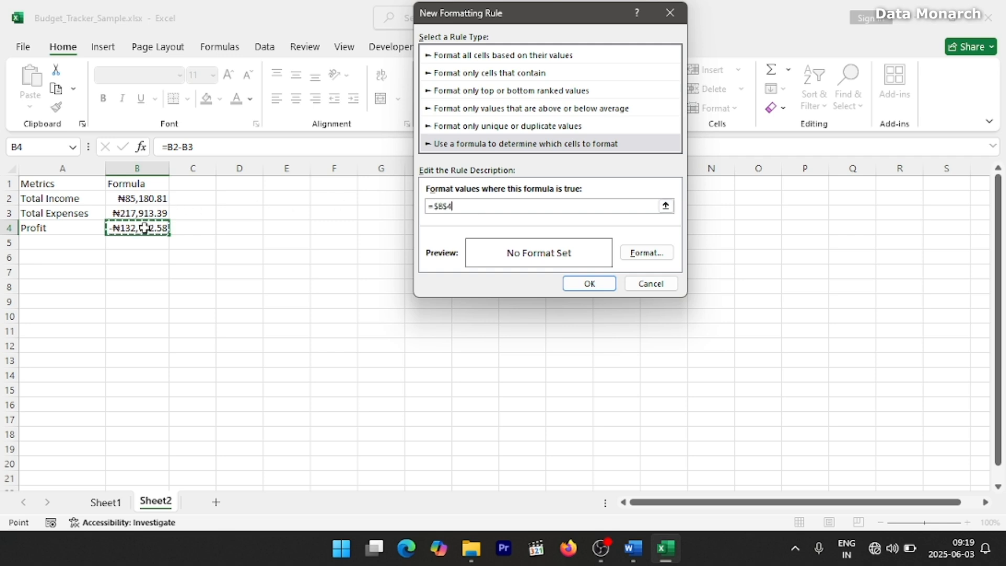
type("<")
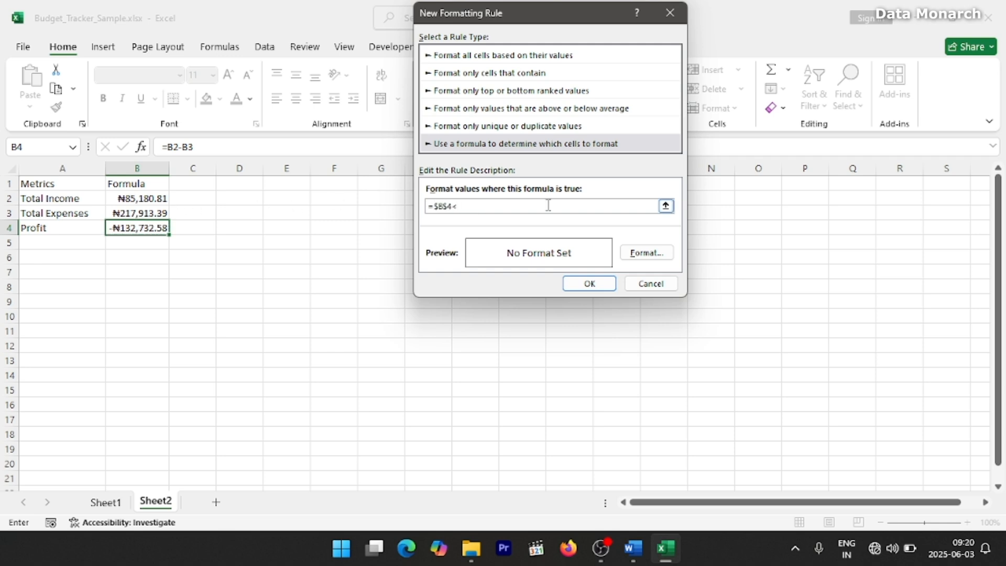
type("0")
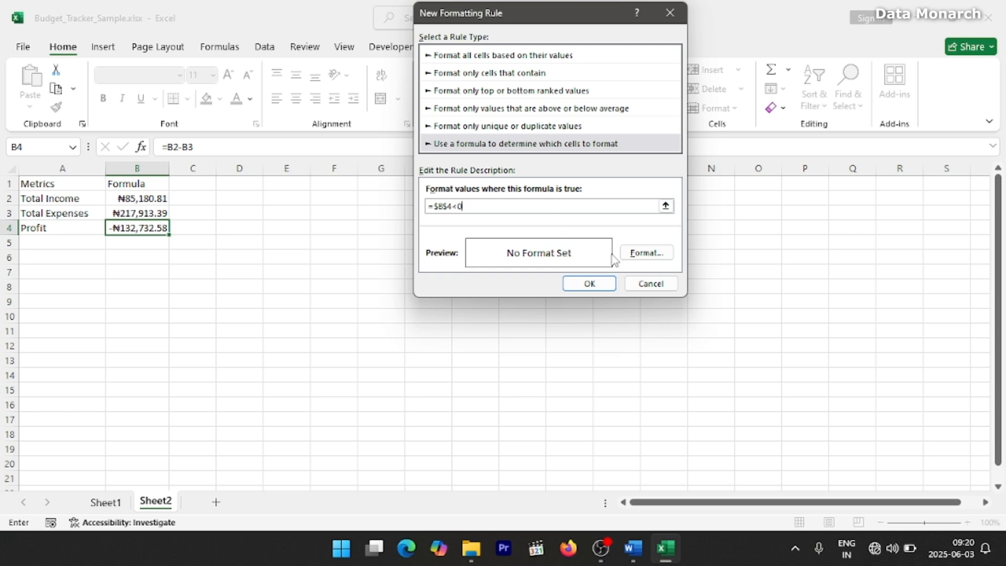
left_click(644, 253)
left_click(701, 160)
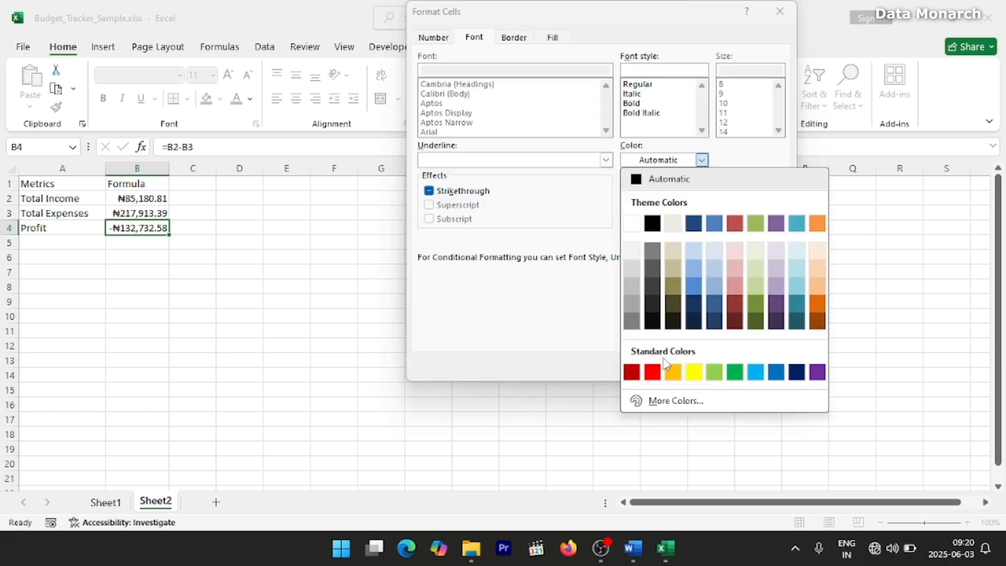
left_click(652, 372)
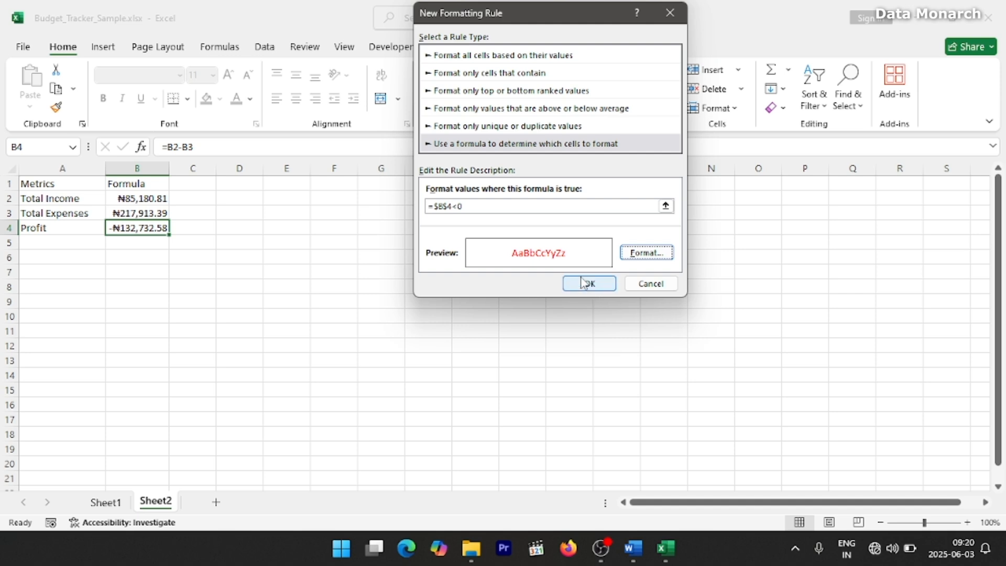
left_click(583, 283)
Add a second formula-based conditional formatting rule to B4 that turns the font green when =$B$4>0.
left_click(565, 89)
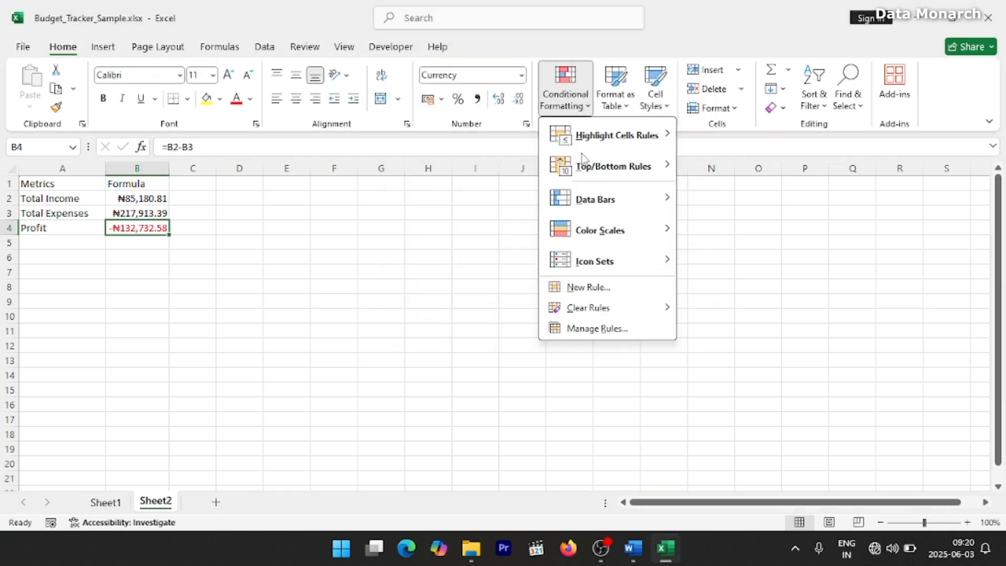
left_click(588, 285)
left_click(495, 205)
type("=")
left_click(153, 226)
type(">0")
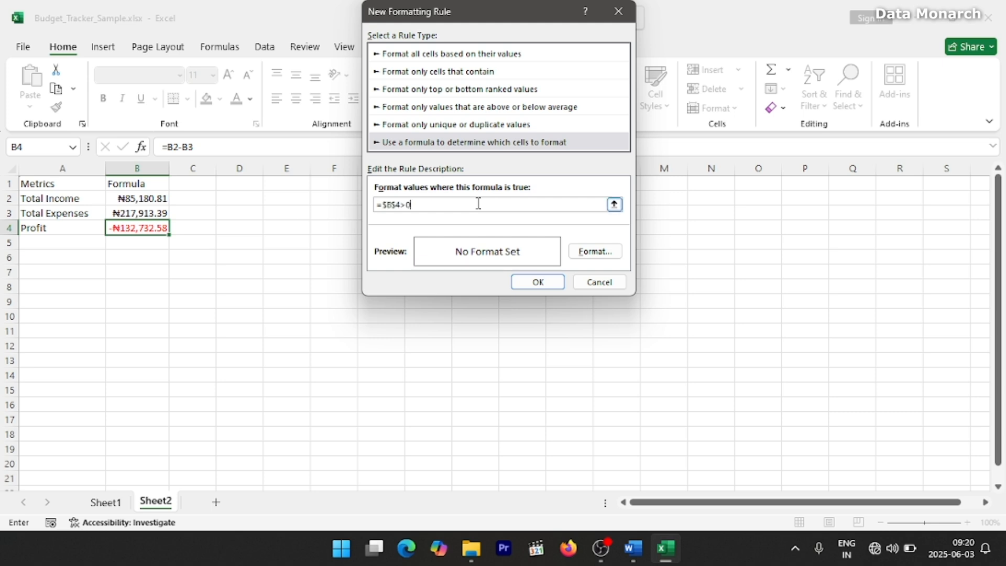
left_click(598, 253)
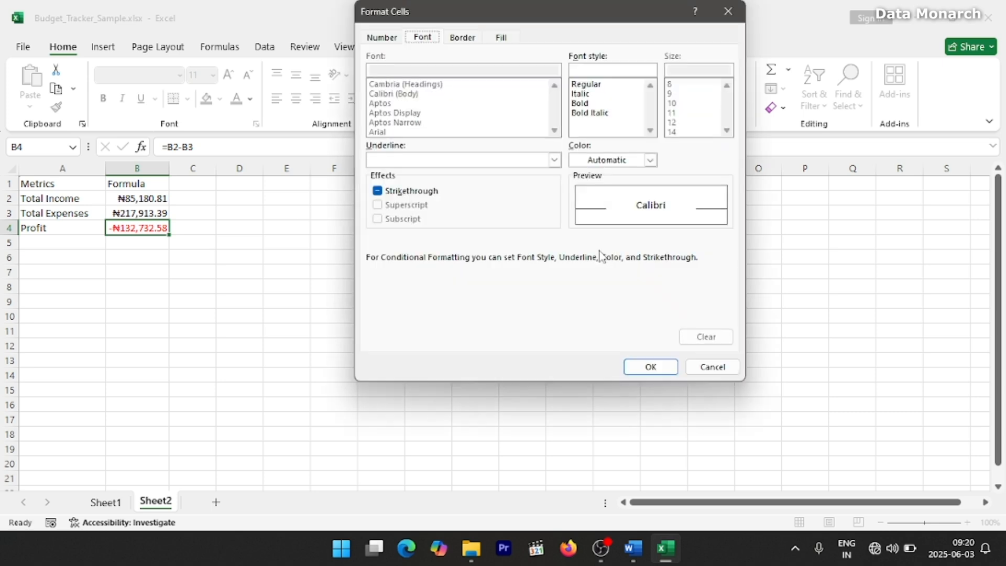
left_click(650, 160)
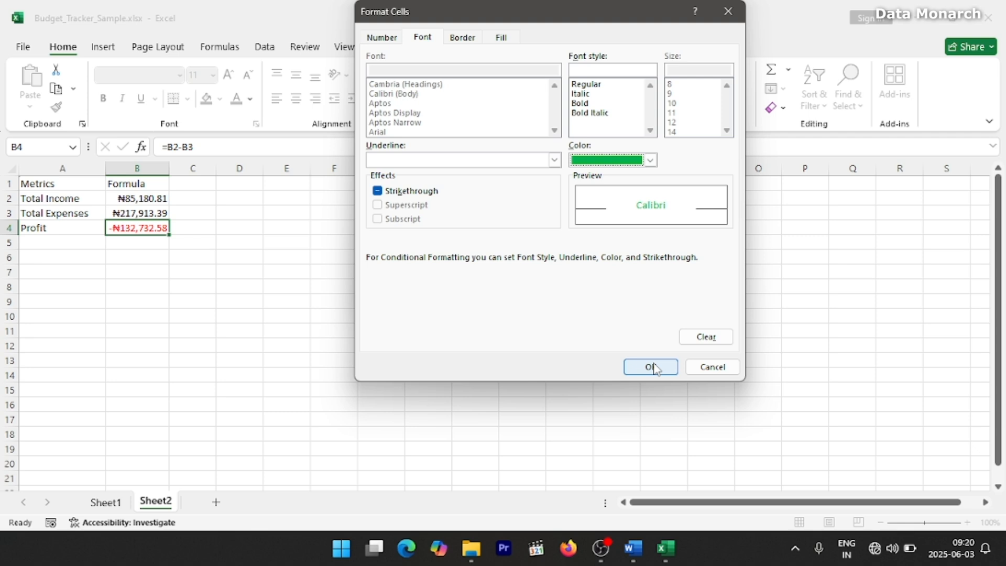
left_click(652, 366)
key("Return")
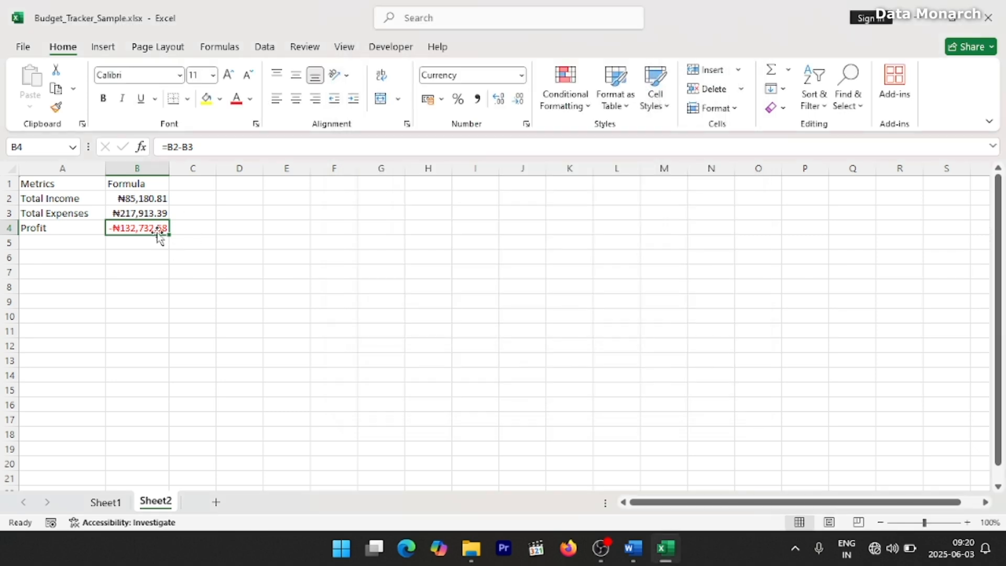
left_click(135, 244)
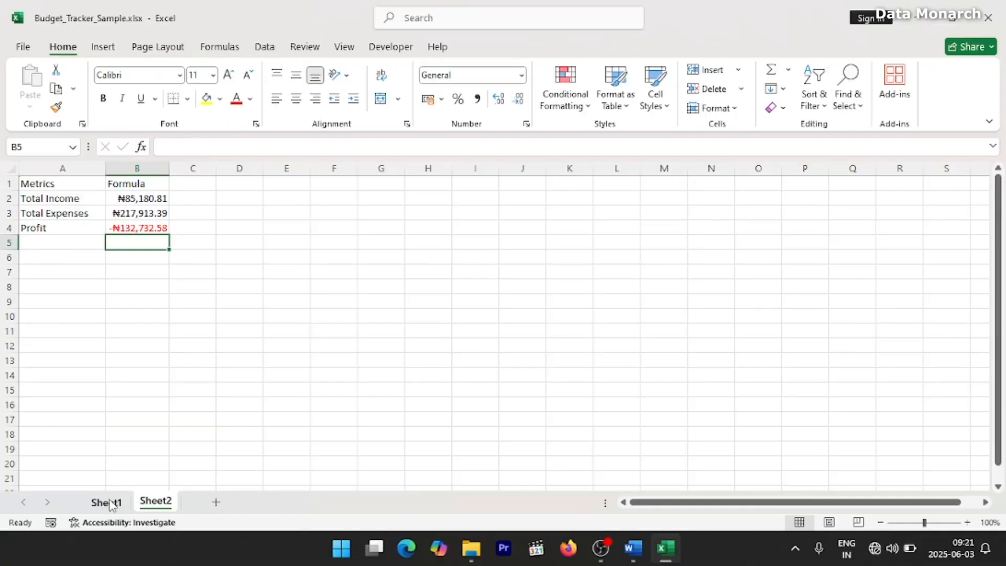
Create a PivotTable from the Sheet1 data range A1:E101 and place it on Sheet2 at cell A7.
left_click(107, 502)
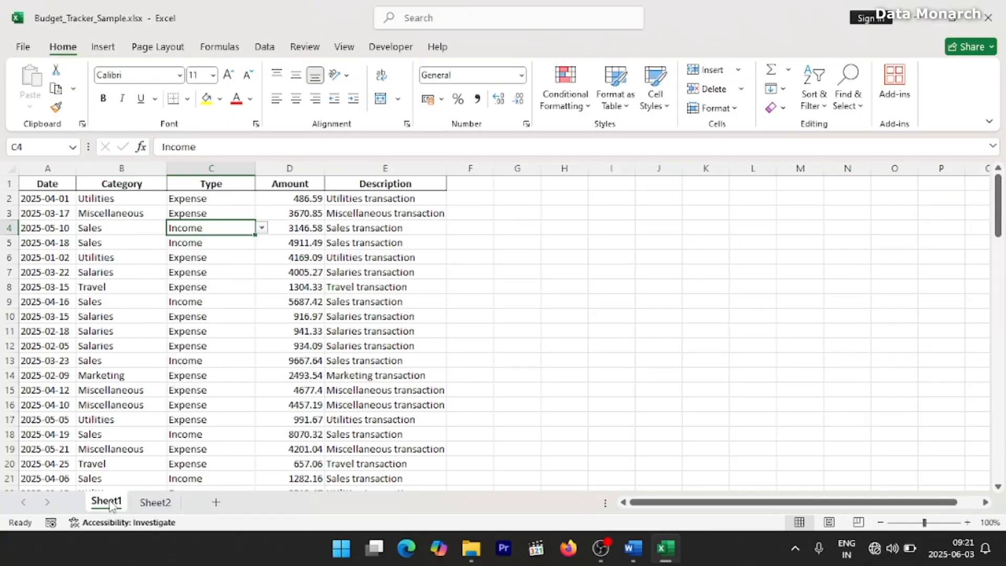
left_click(47, 187)
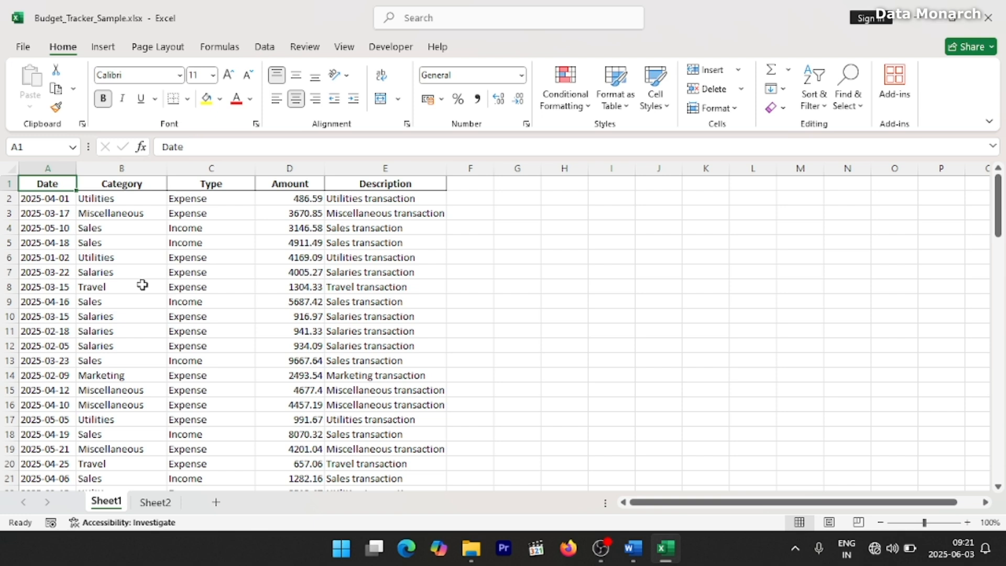
left_click(101, 47)
left_click(39, 79)
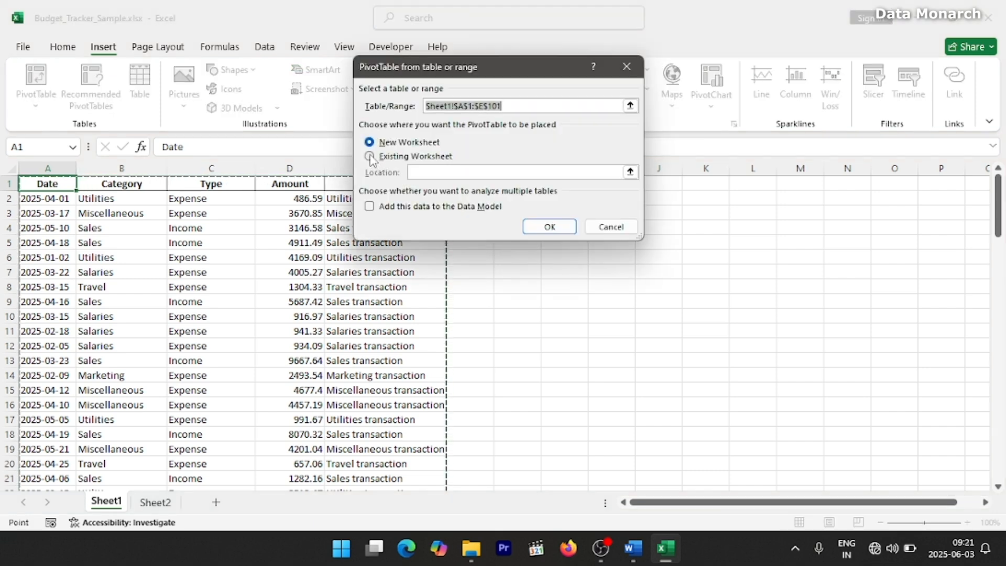
left_click(370, 157)
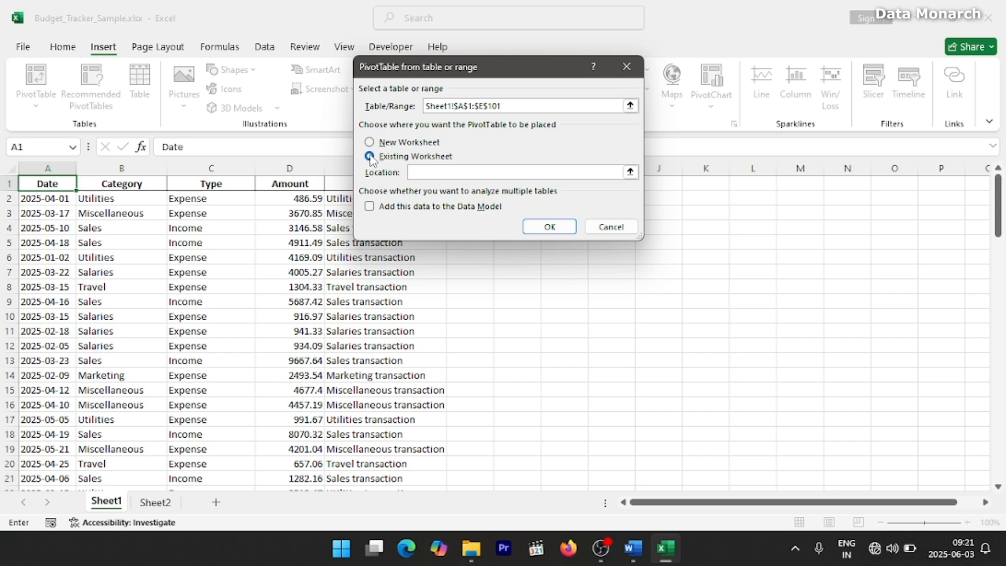
left_click(155, 502)
left_click(35, 267)
left_click(557, 227)
Set up the PivotTable with Category as rows, Sum of Amount as values and Type as the filter.
left_click_drag(795, 428, 798, 457)
left_click_drag(798, 312, 922, 458)
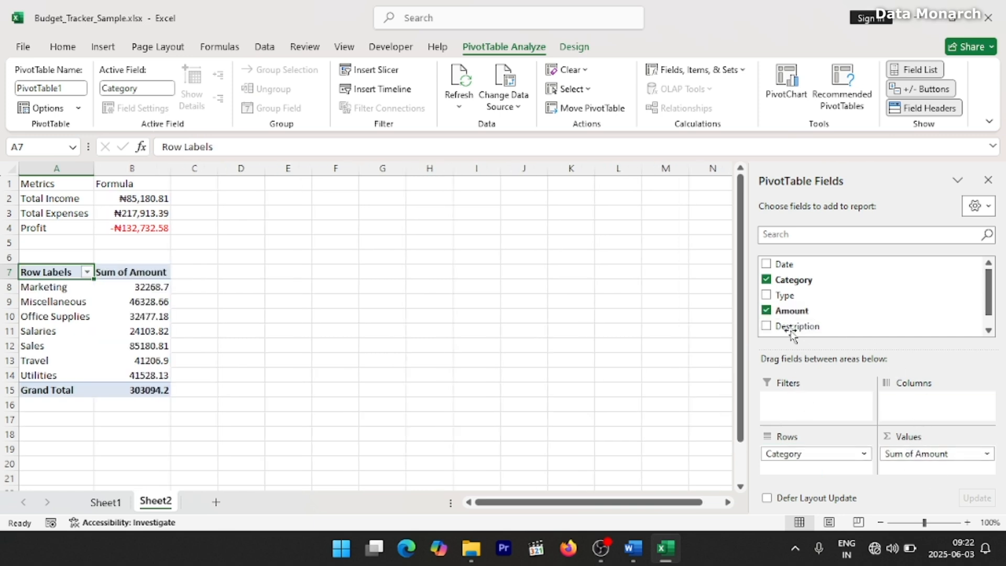
left_click_drag(786, 294, 807, 403)
Insert a blank row at row 5 to separate the Profit row from the PivotTable's Type filter.
left_click(4, 243)
right_click(4, 243)
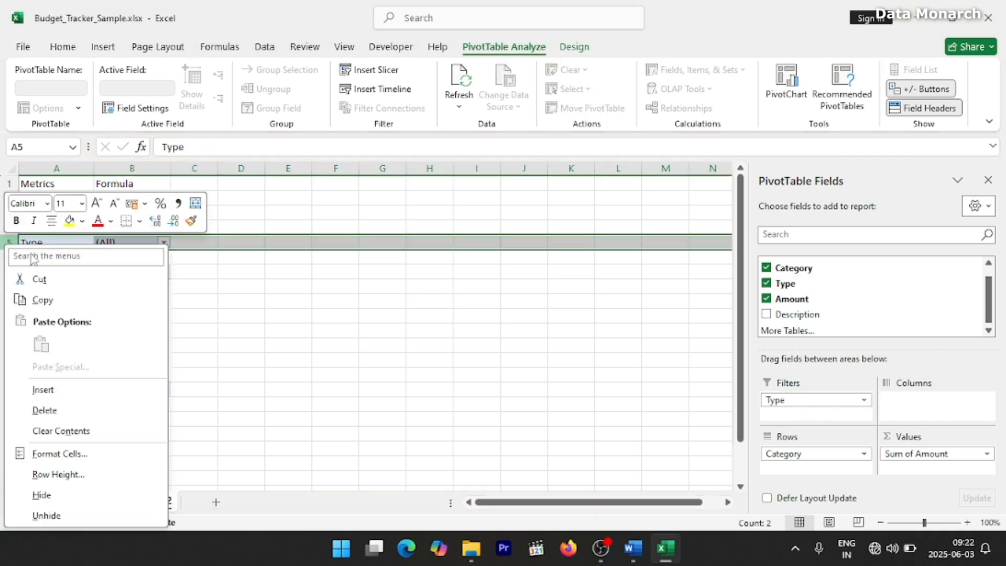
left_click(46, 392)
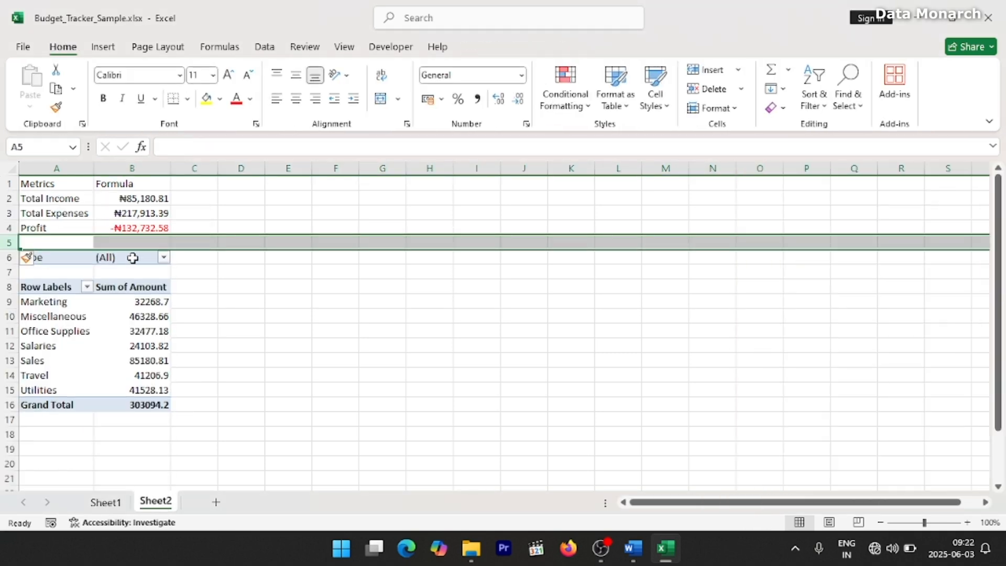
left_click(128, 331)
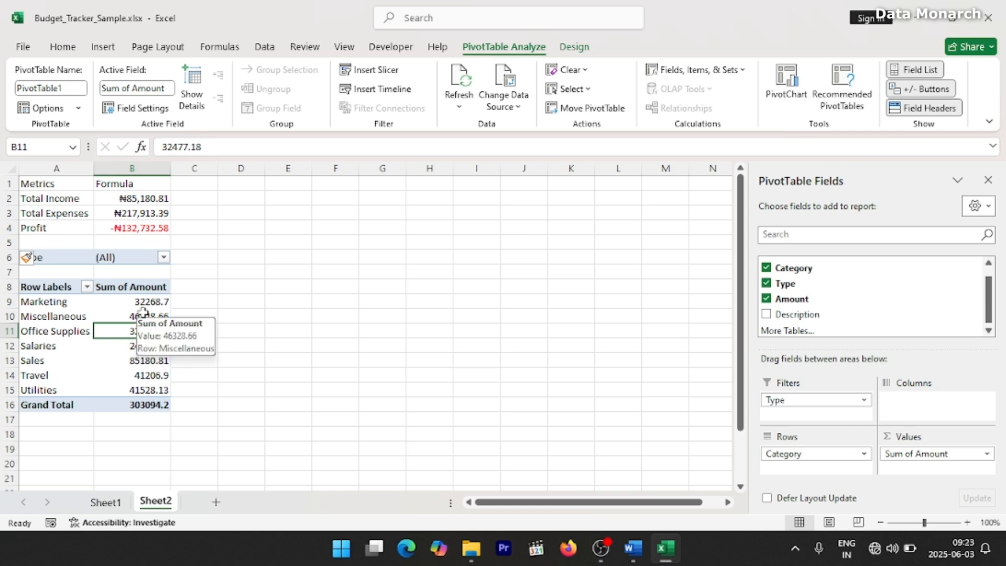
Filter the PivotTable by Type to show only Expense.
left_click(165, 262)
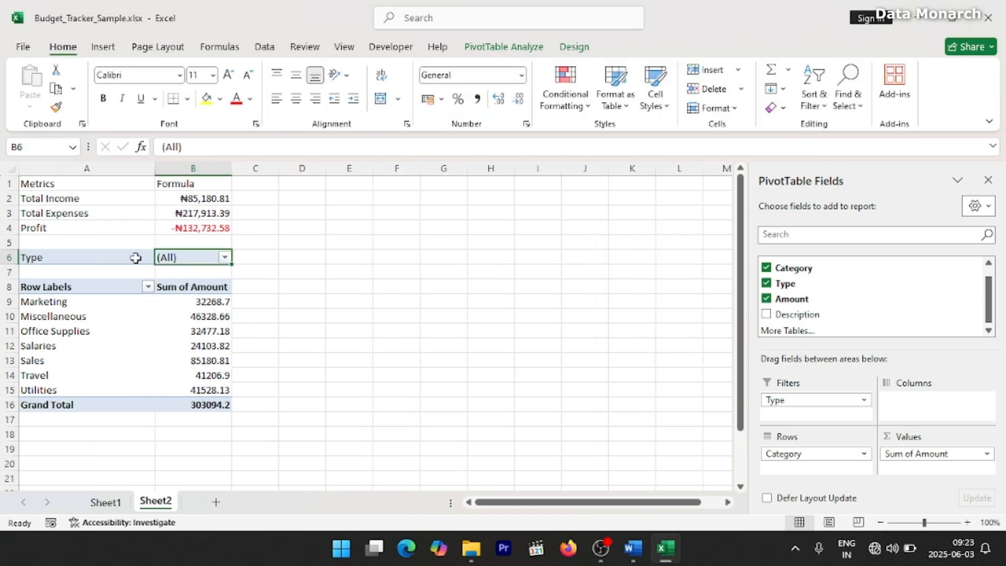
left_click(224, 258)
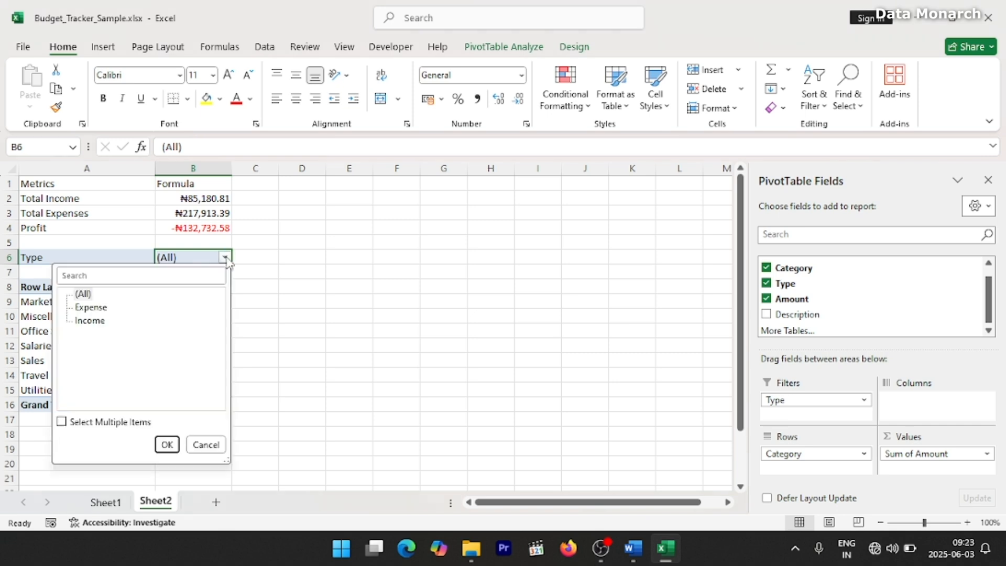
left_click(93, 307)
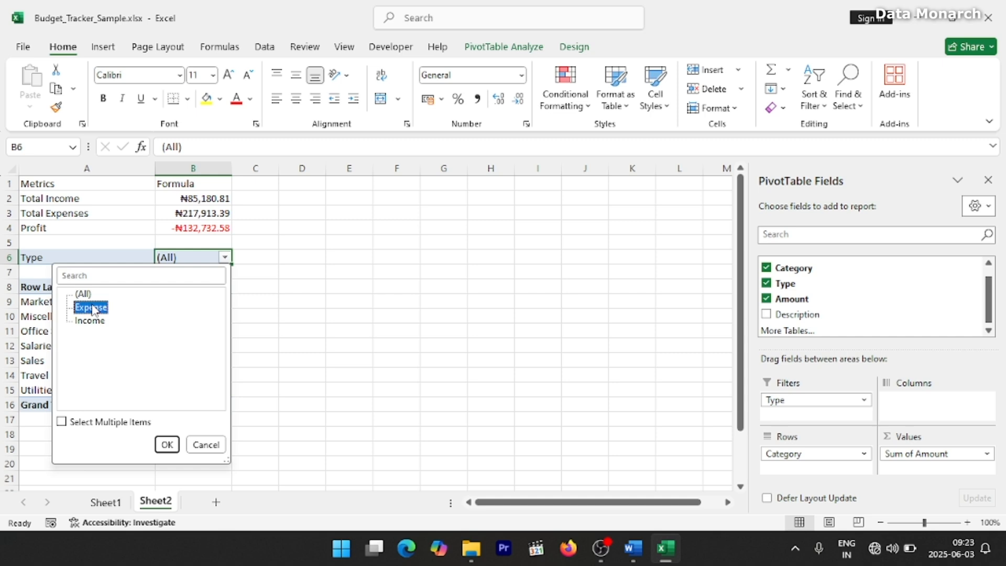
left_click(166, 445)
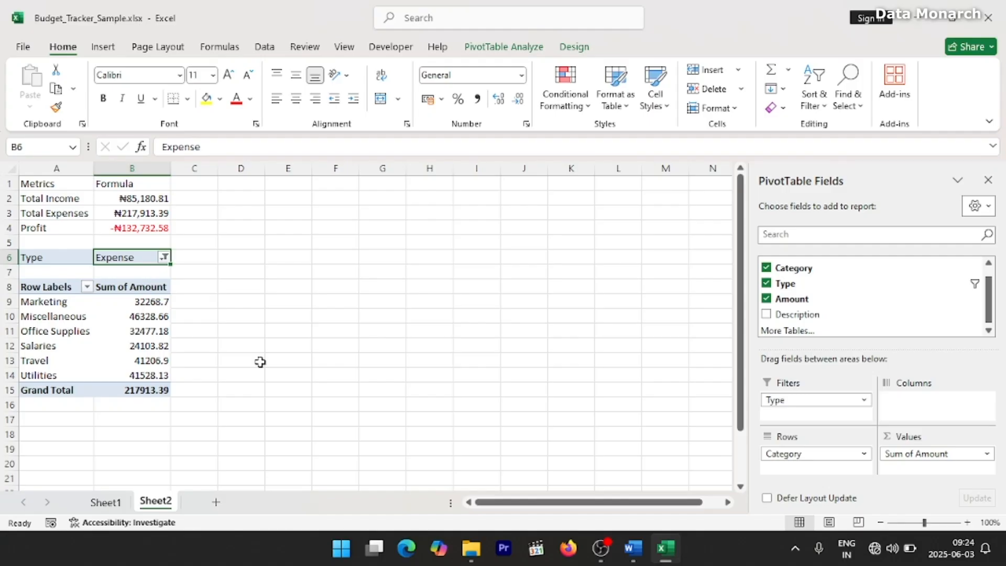
left_click(134, 315)
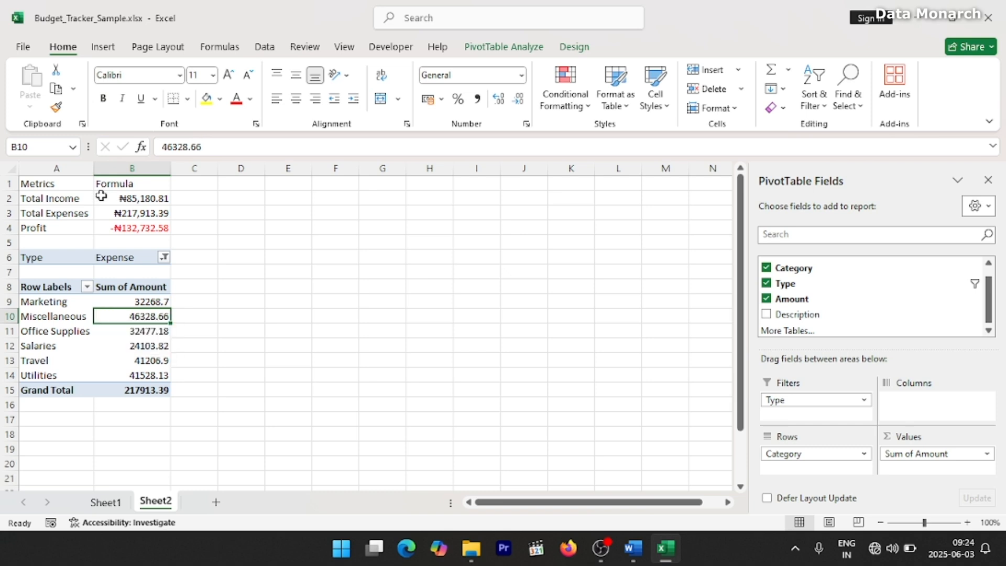
left_click(103, 47)
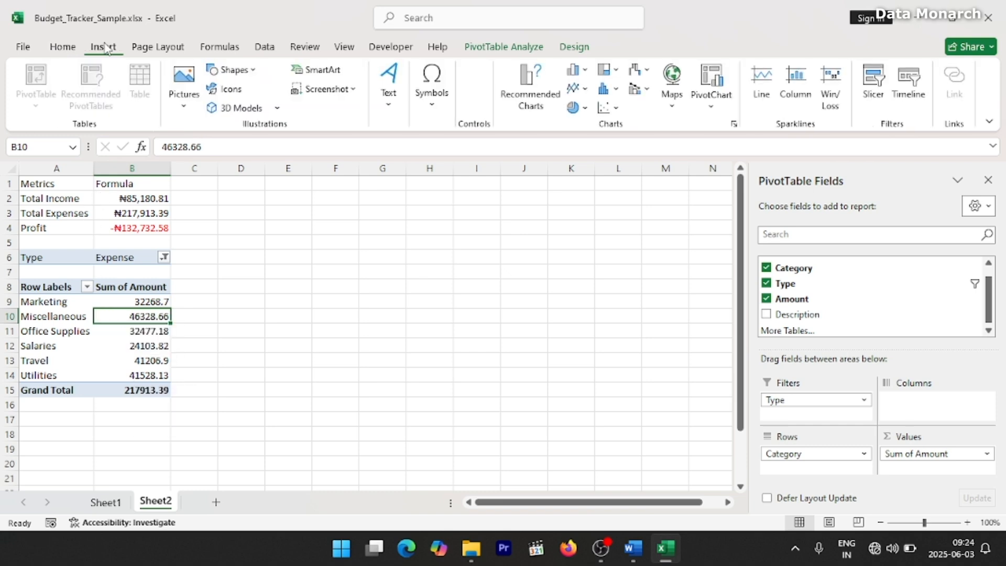
left_click(522, 96)
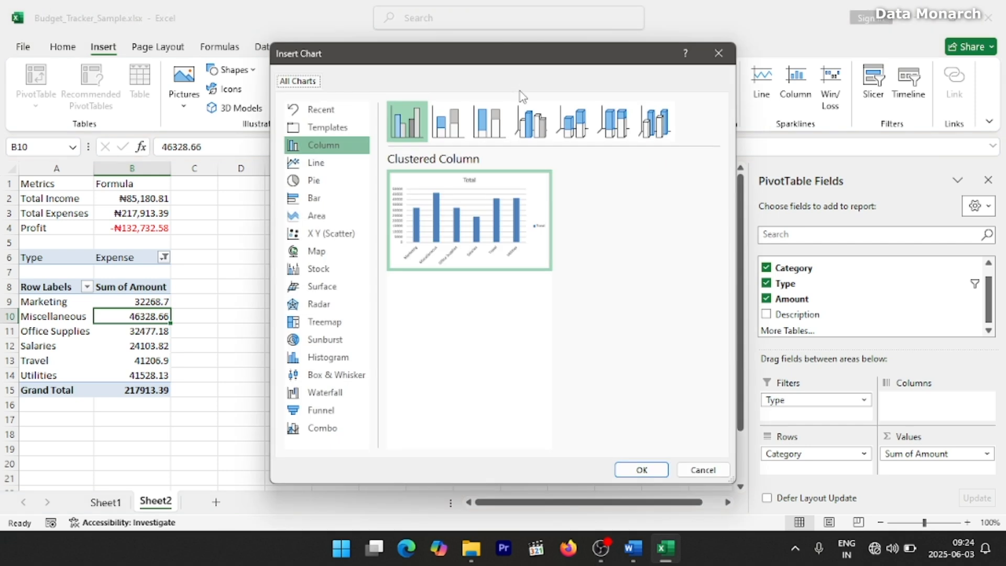
left_click(702, 470)
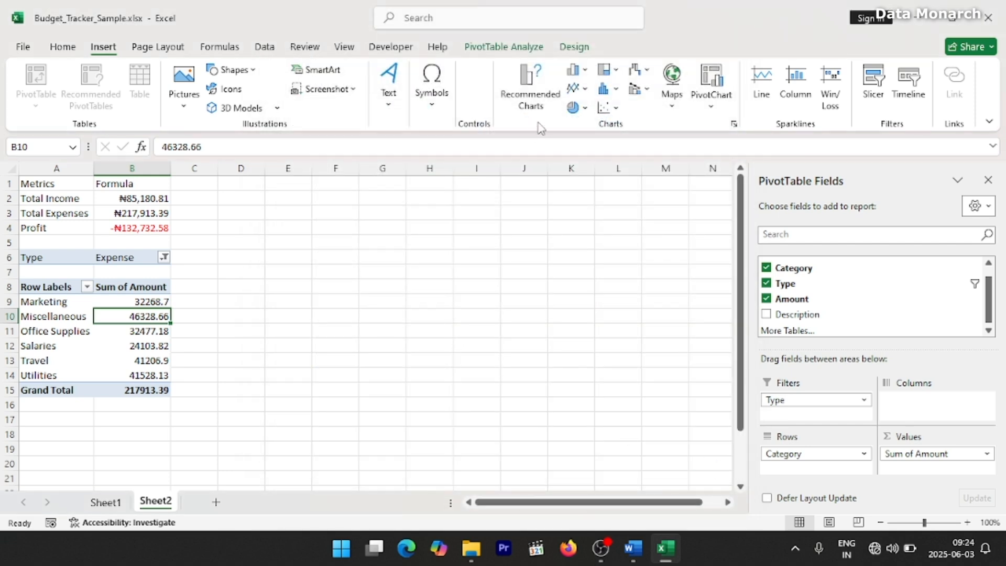
Insert a Clustered Column PivotChart based on the PivotTable.
left_click(515, 47)
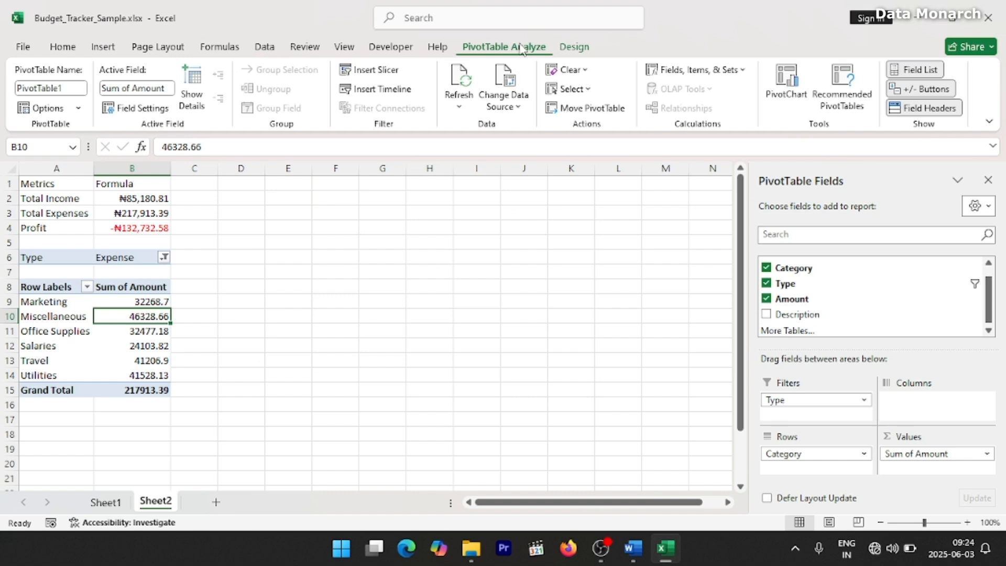
left_click(780, 79)
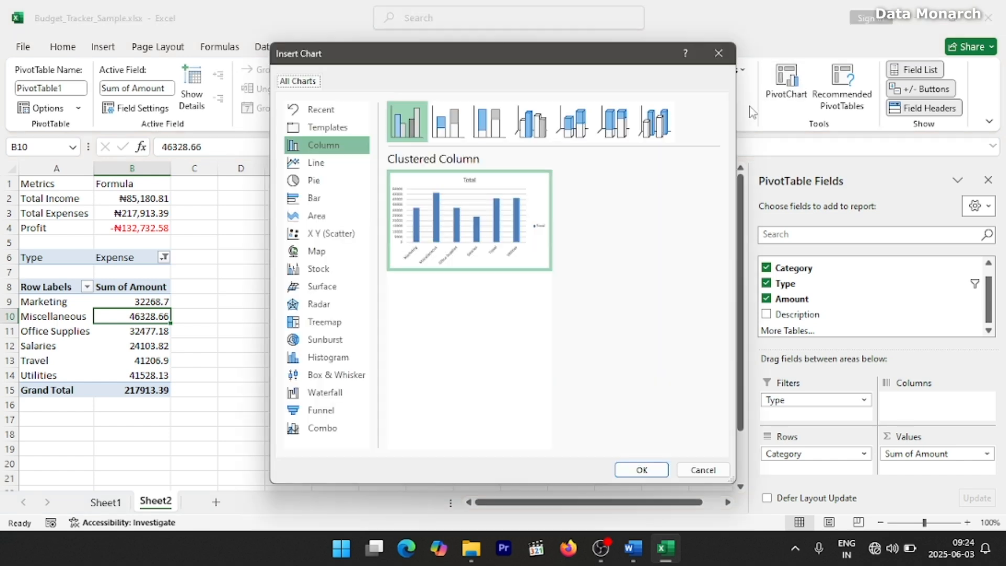
left_click(317, 163)
left_click(319, 146)
left_click(643, 471)
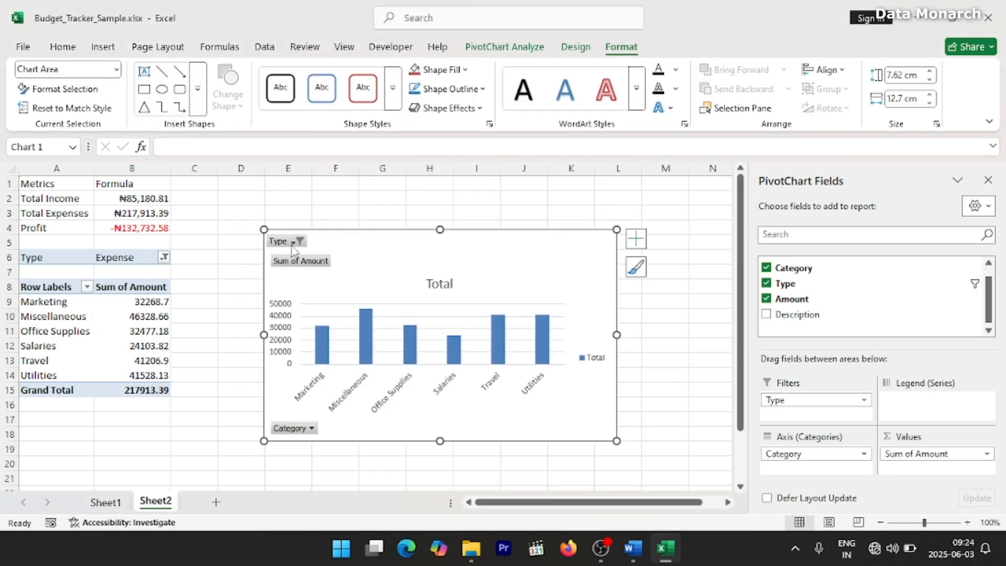
Switch the PivotChart's Type filter to Income and back to Expense.
left_click(301, 242)
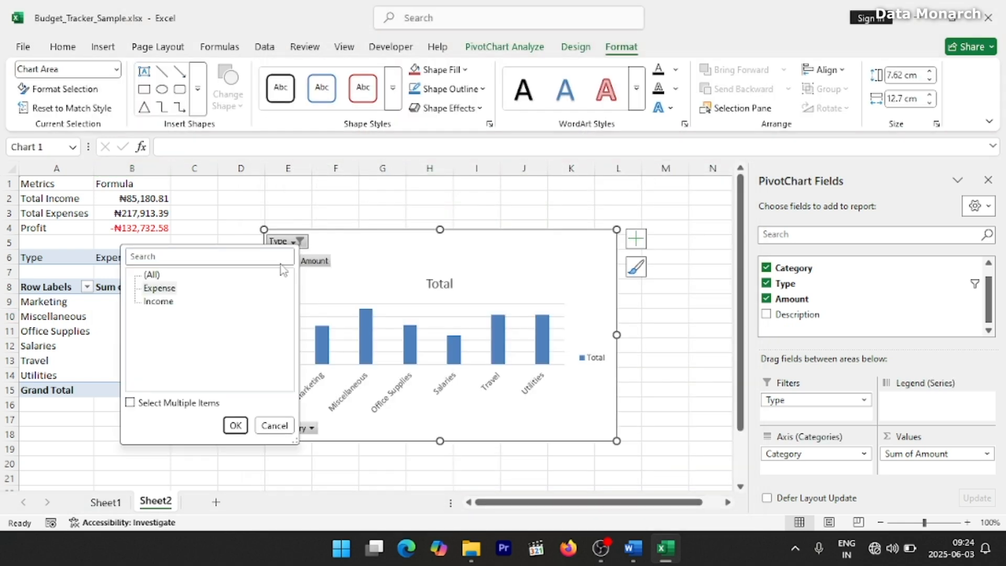
left_click(154, 303)
left_click(235, 425)
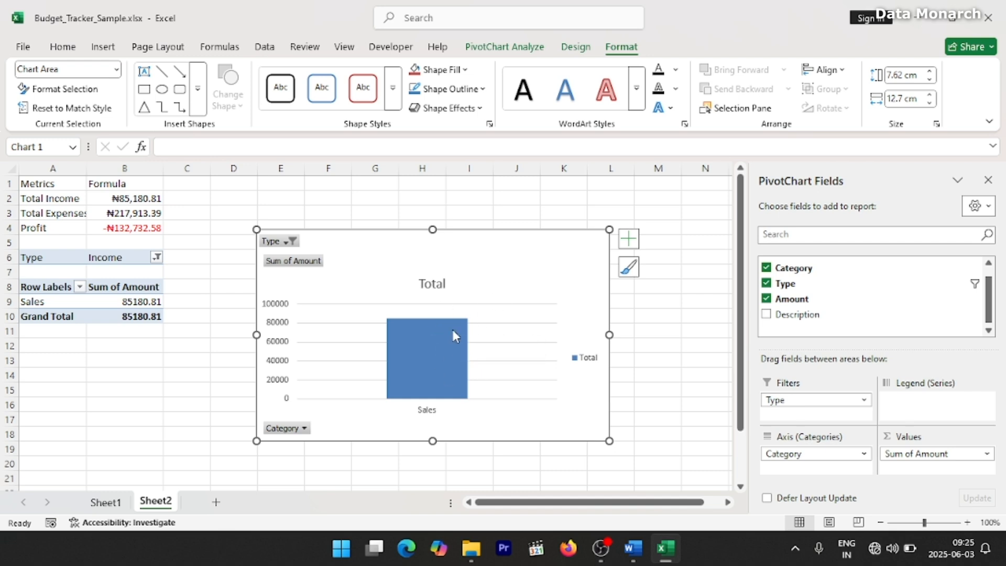
mouse_move(453, 331)
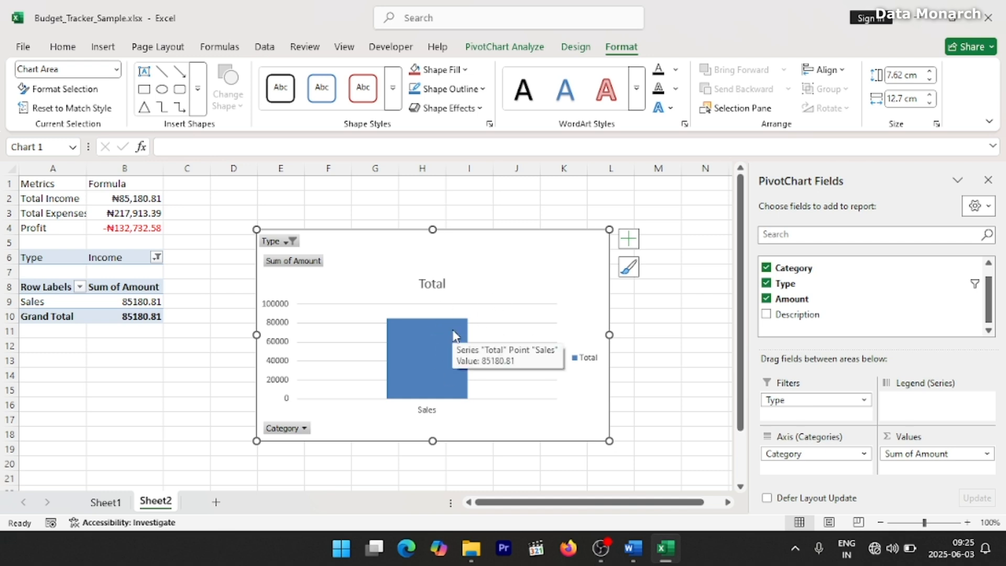
left_click(292, 241)
left_click(139, 282)
left_click(222, 418)
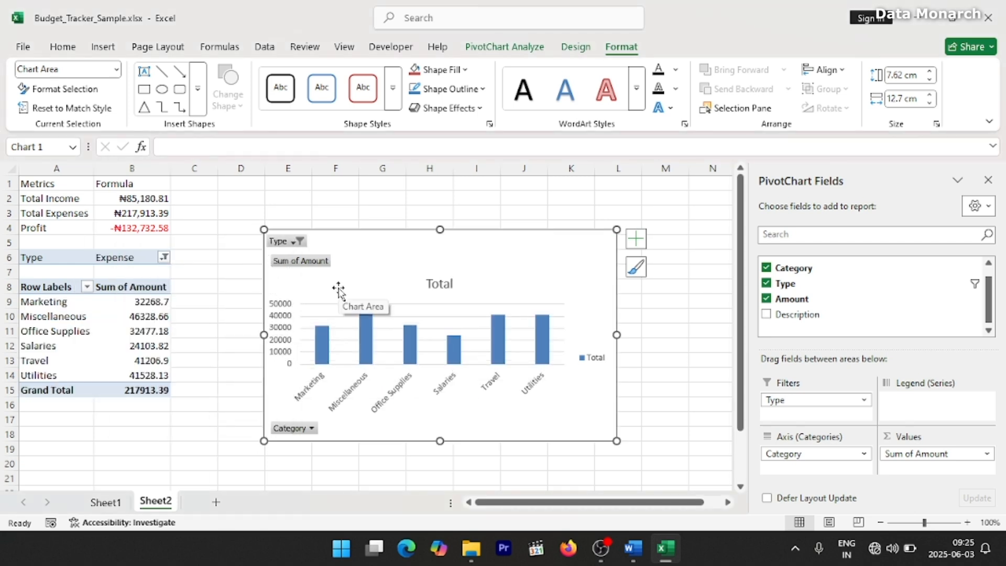
Set the PivotChart's Type filter to (All) and return it to Expense.
left_click(294, 242)
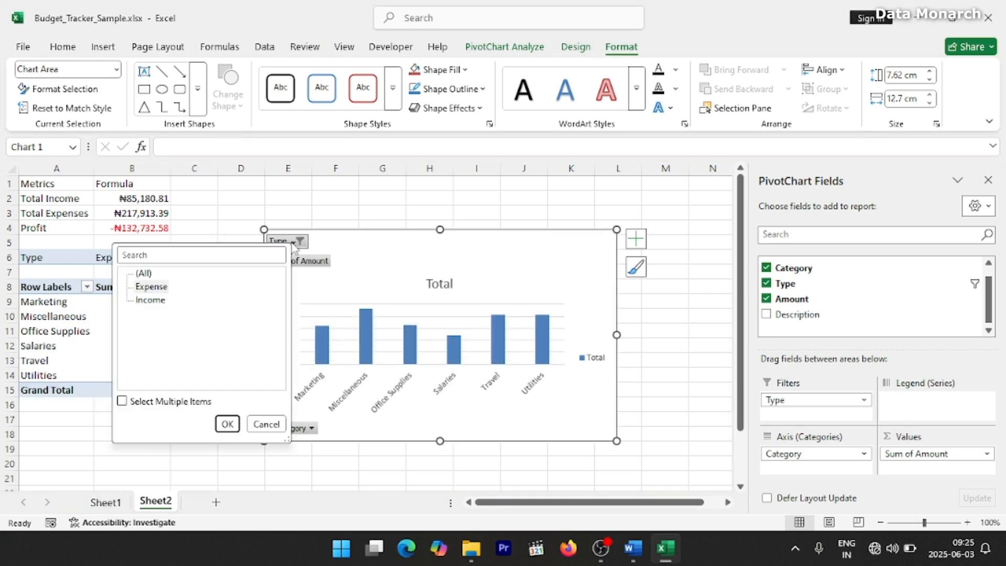
left_click(141, 275)
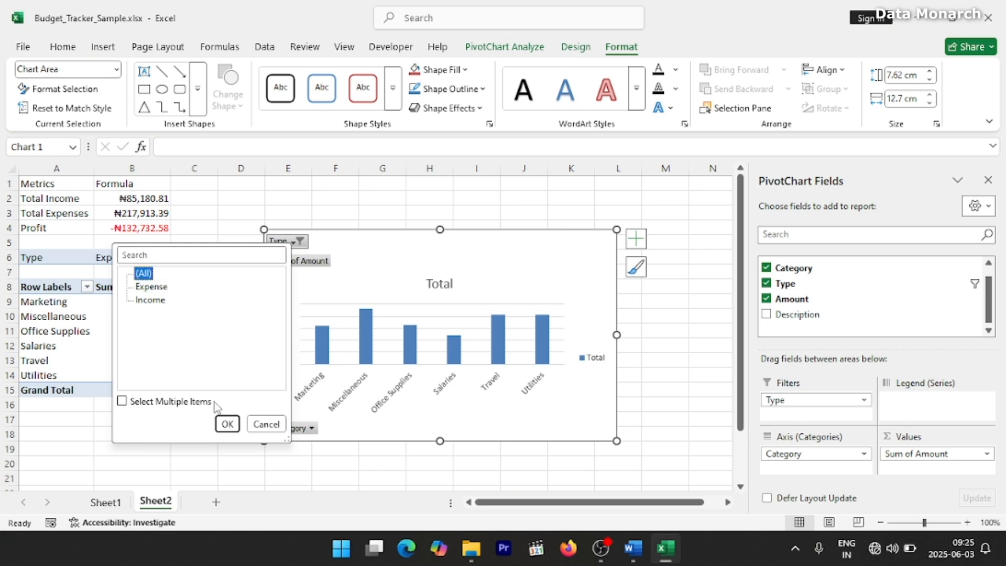
left_click(227, 423)
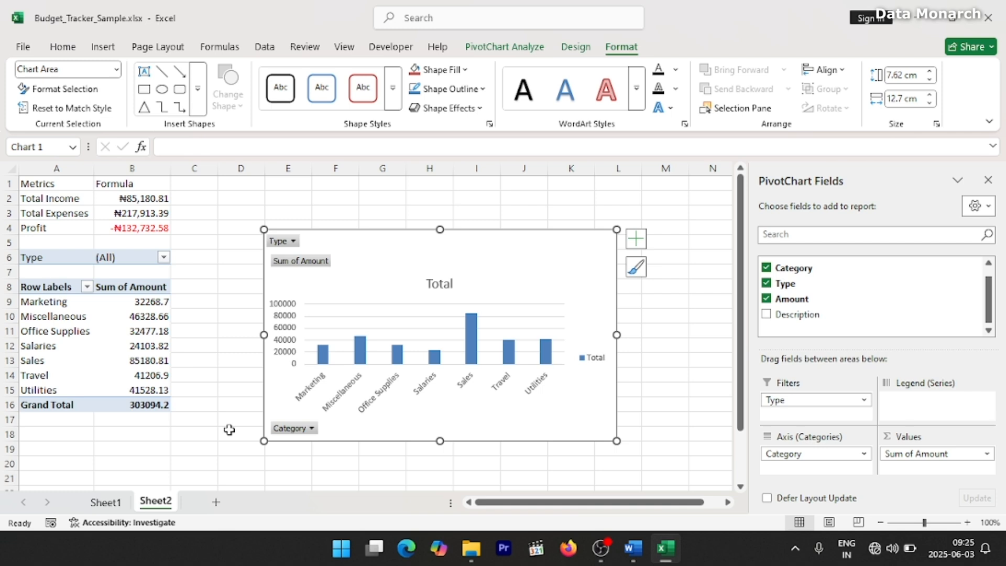
left_click(293, 241)
double_click(158, 291)
Change the PivotChart's title to "Expense Breakdown by Category".
left_click(439, 283)
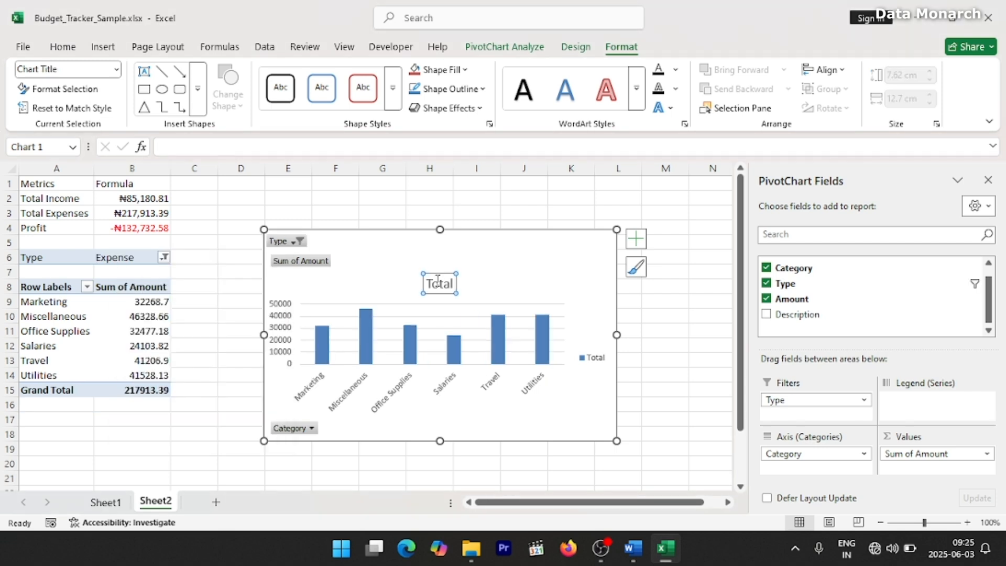
double_click(439, 283)
type("Expen")
type("se Breakdown by Category")
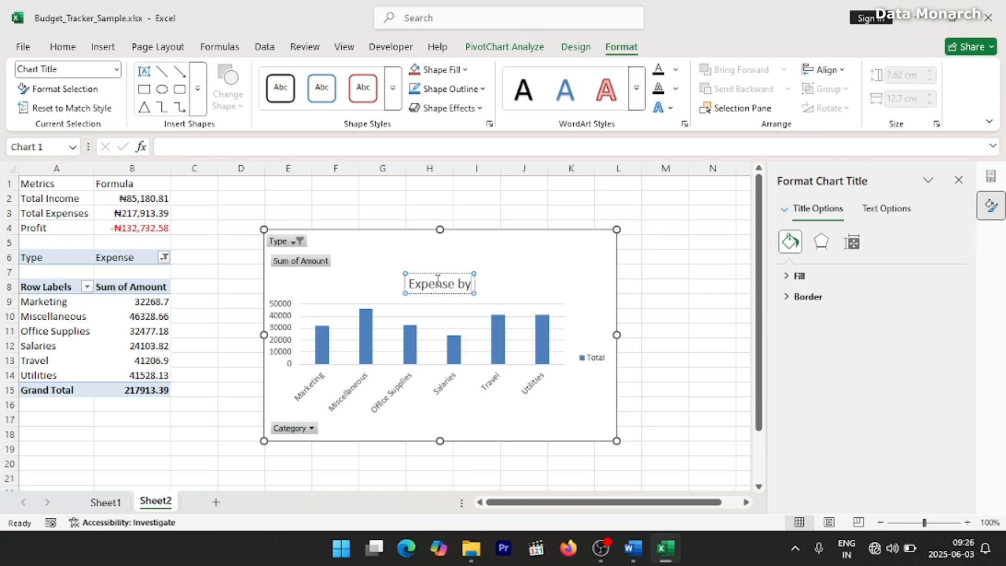
Add data labels to the chart's column series in the Outside End position.
left_click(495, 336)
left_click(495, 336)
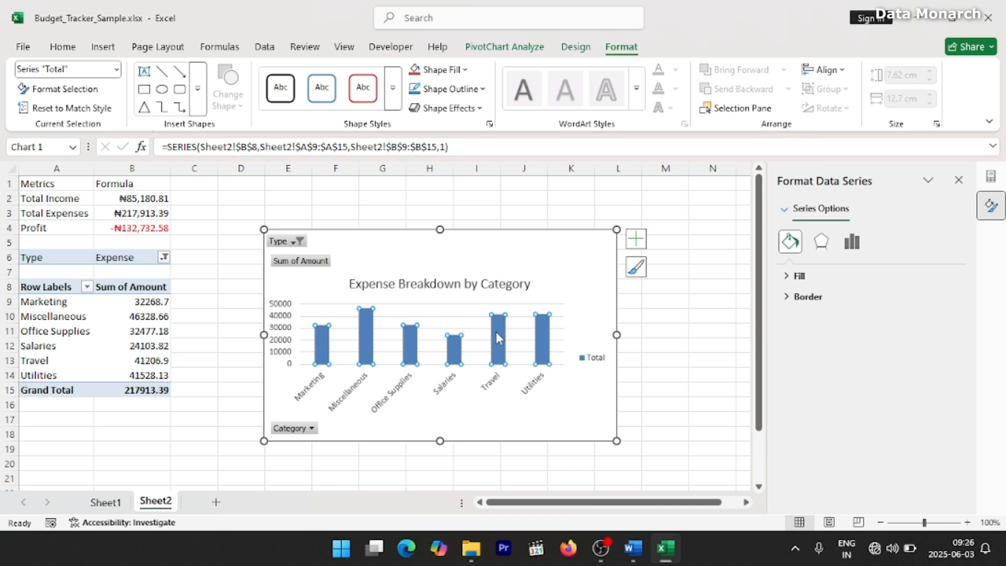
left_click(636, 242)
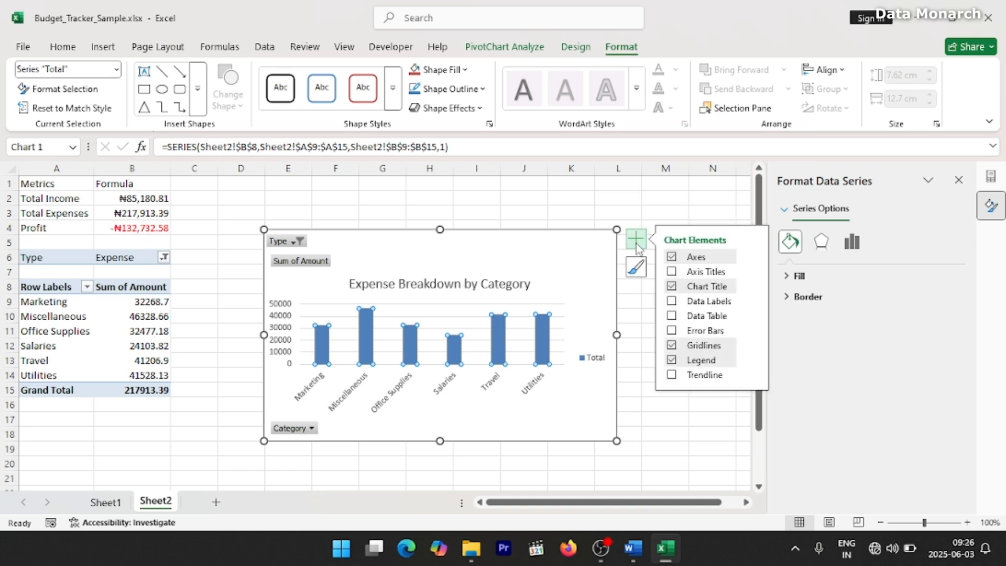
left_click(752, 302)
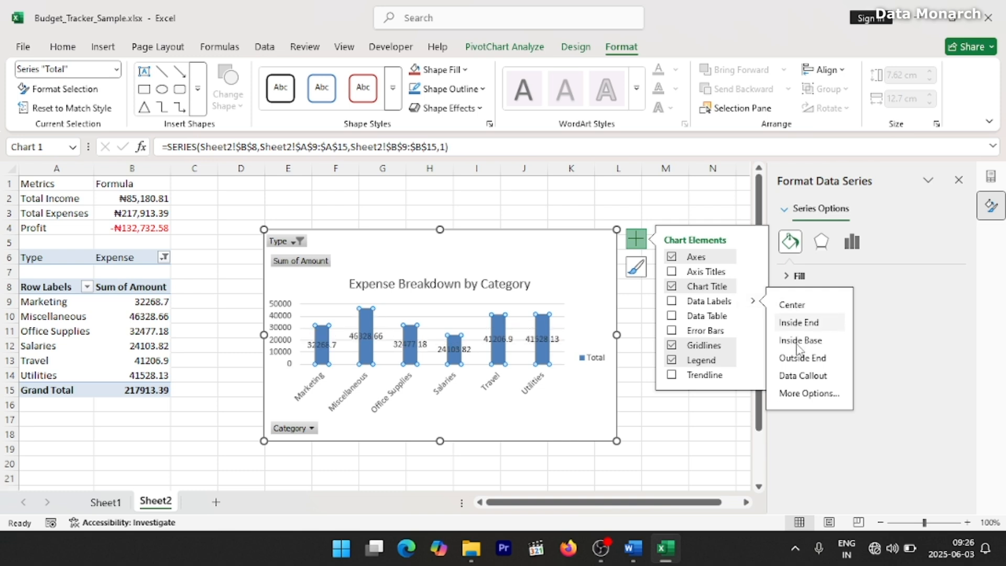
left_click(798, 360)
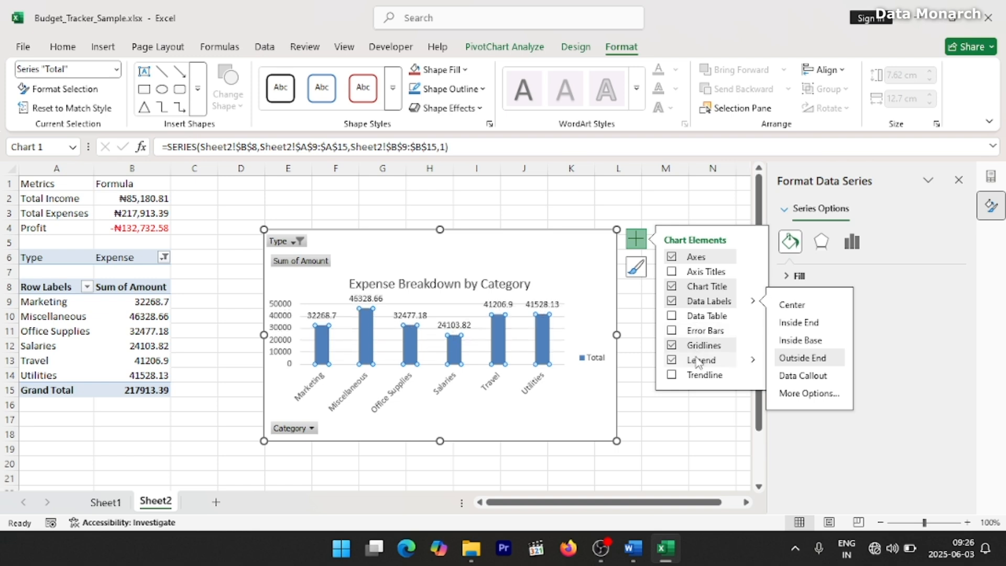
Delete the major horizontal gridlines from the expense chart.
left_click(517, 328)
left_click(517, 329)
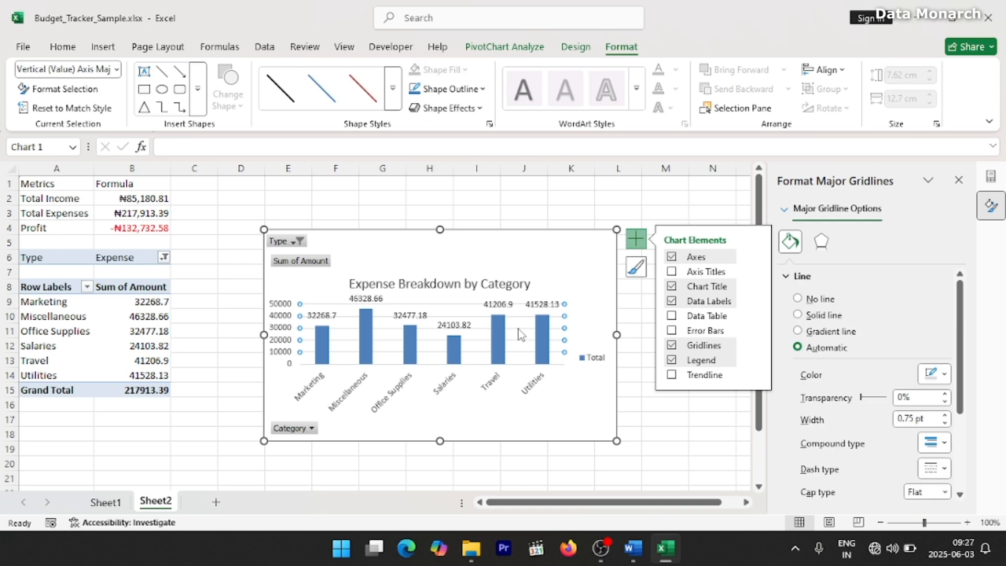
key("Delete")
Enlarge the chart to about 8.6 cm high and 13.4 cm wide, and shift it slightly up and left on the sheet.
left_click_drag(614, 231, 636, 195)
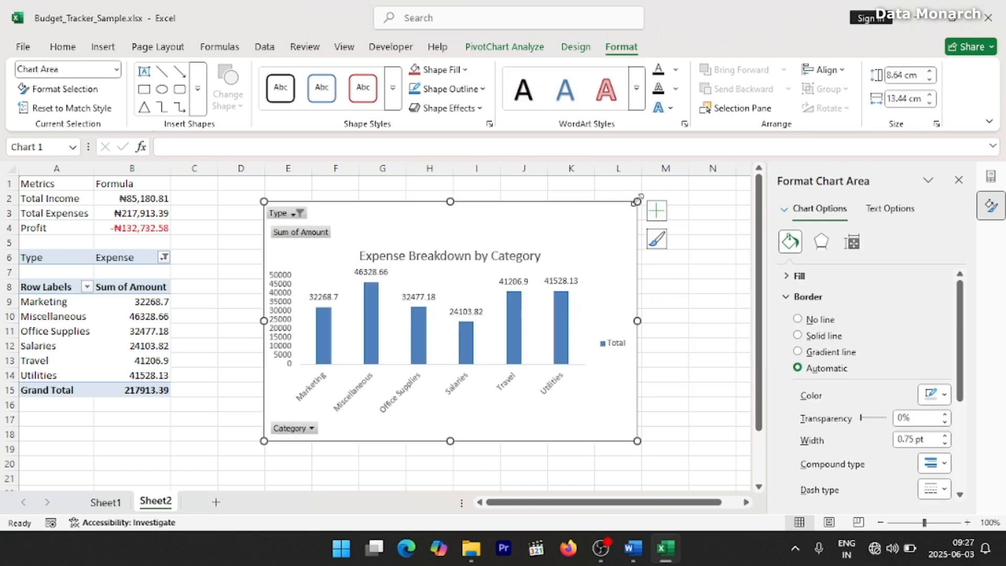
left_click_drag(583, 227, 540, 205)
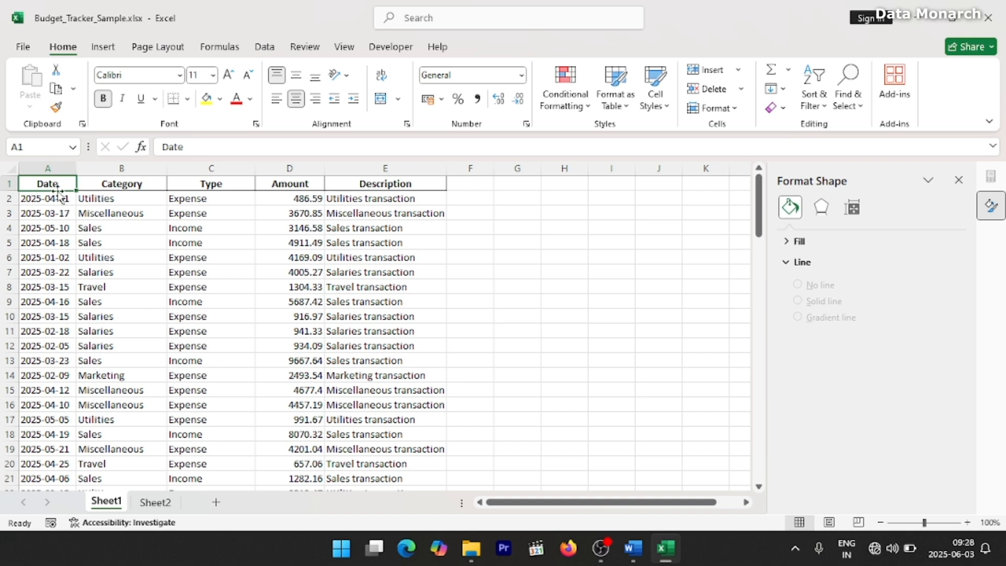
Insert a new column before Category on Sheet1 and enter the header "Month" in B1.
left_click(99, 170)
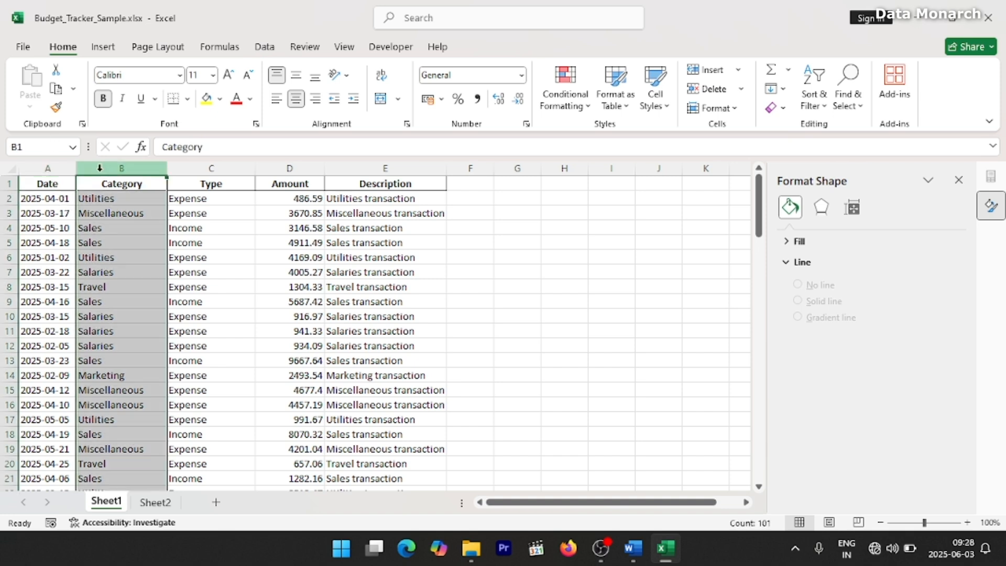
right_click(100, 172)
left_click(181, 318)
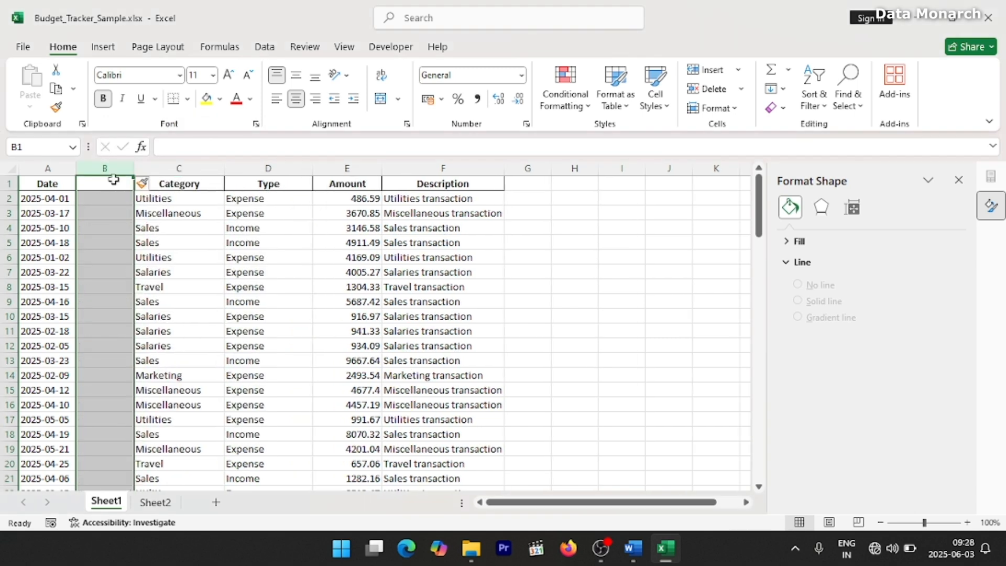
left_click(113, 186)
type("Month")
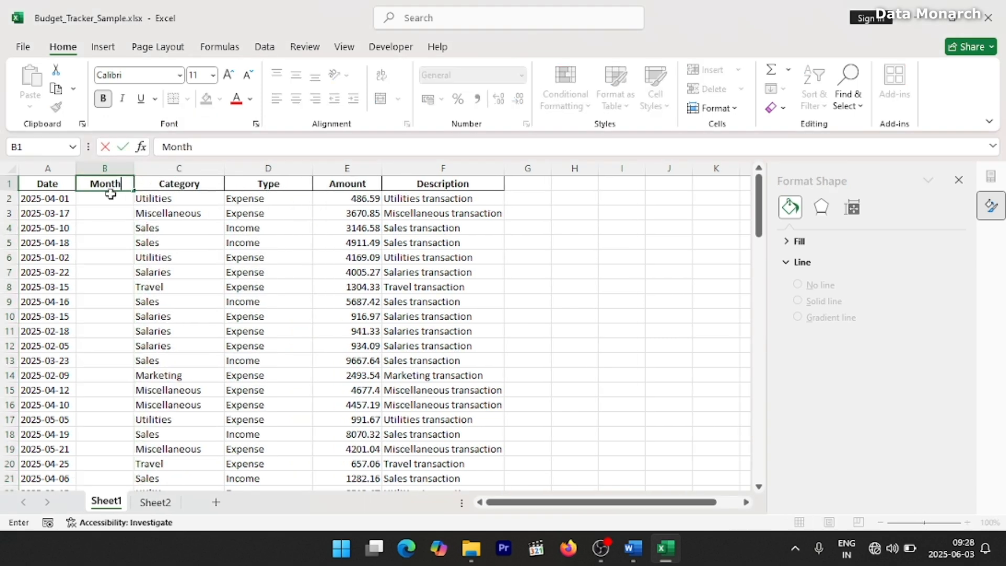
key("Return")
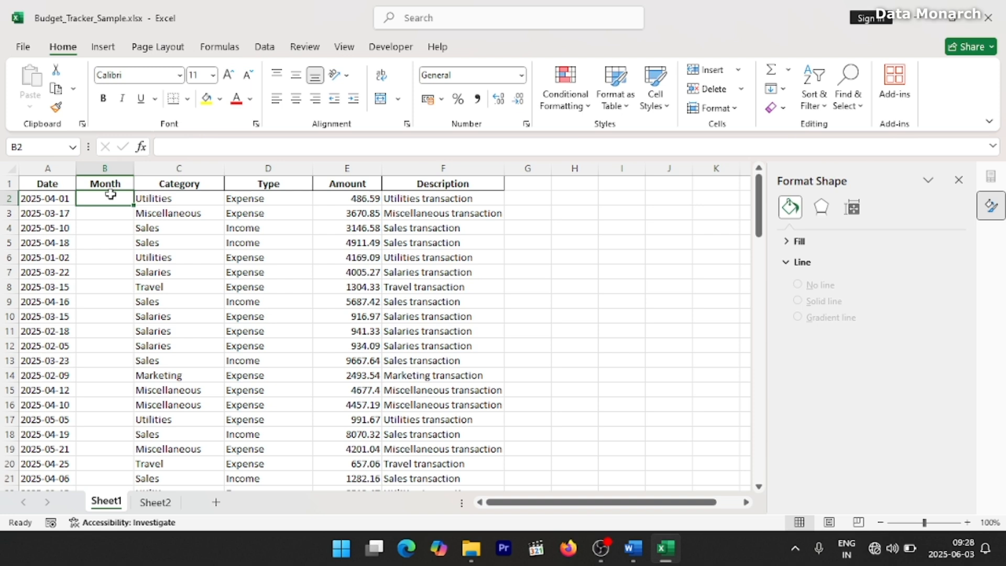
Enter the formula =TEXT(A2, "mmm-yyyy") in cell B2 under the Month header.
type("=TEXT(")
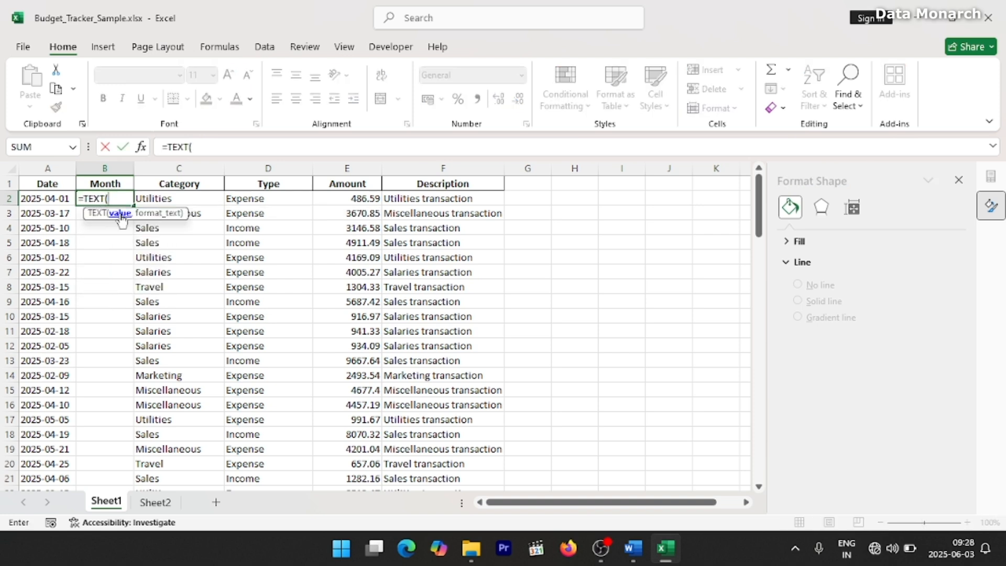
left_click(46, 199)
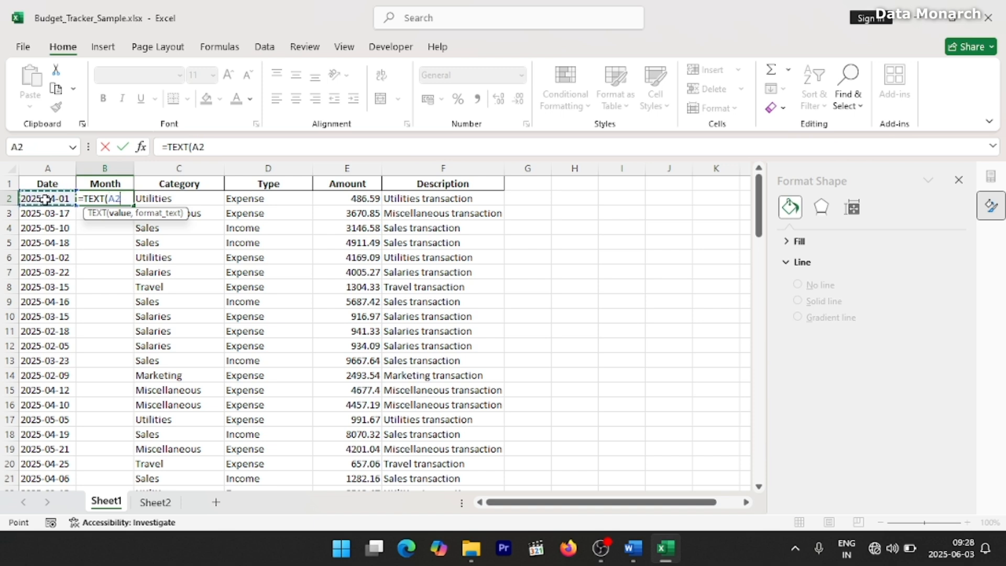
type(",")
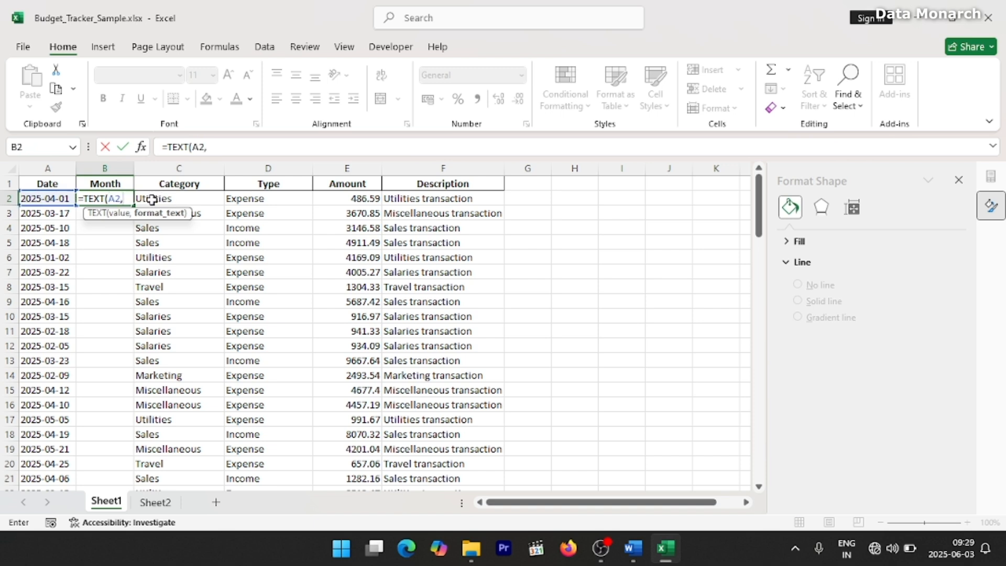
type("m-yyyy)")
left_click(127, 199)
type("\"")
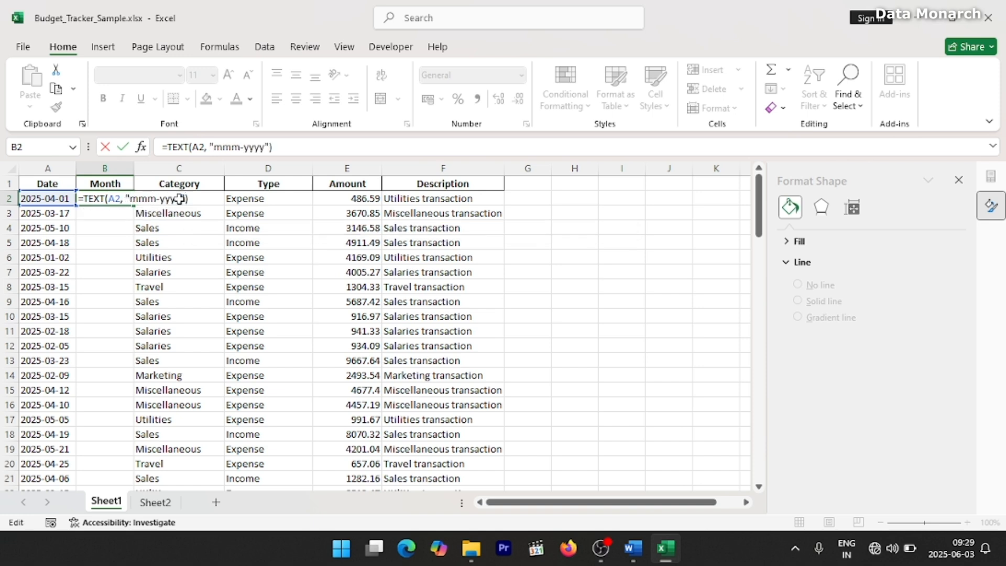
key("Return")
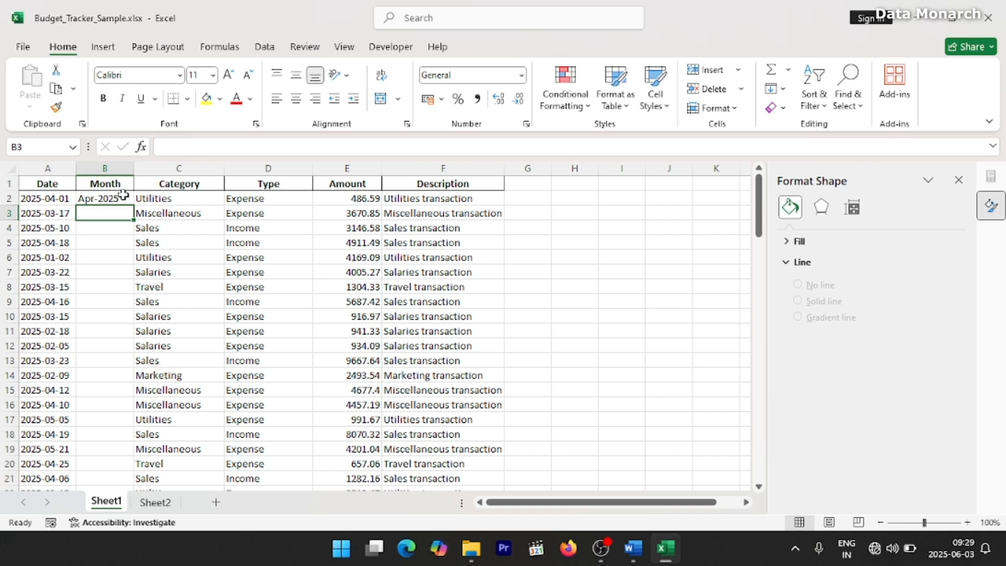
Shorten the date format in the B2 formula to "mmm" so it gives only the month abbreviation.
double_click(118, 197)
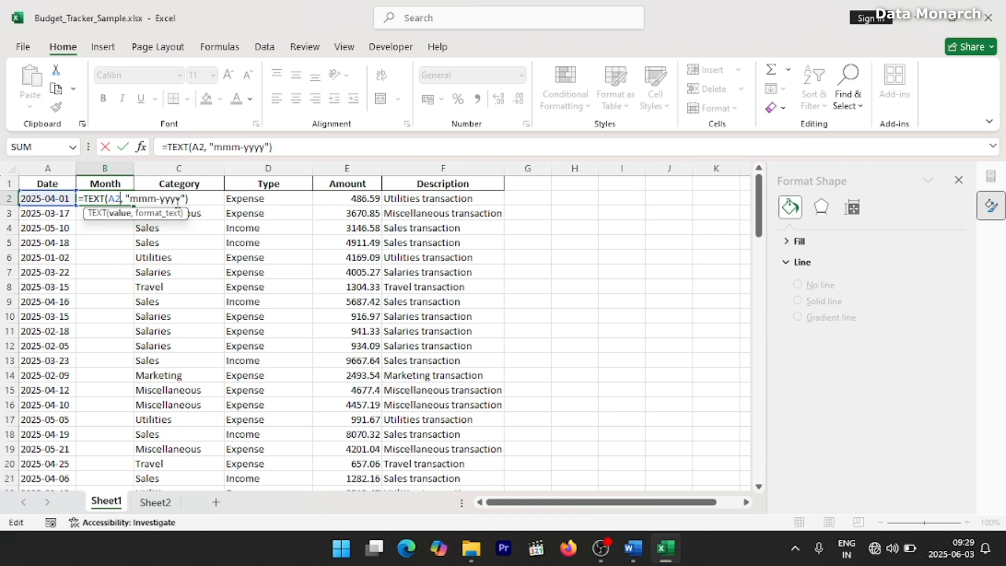
left_click_drag(180, 200, 156, 198)
key("BackSpace")
key("Return")
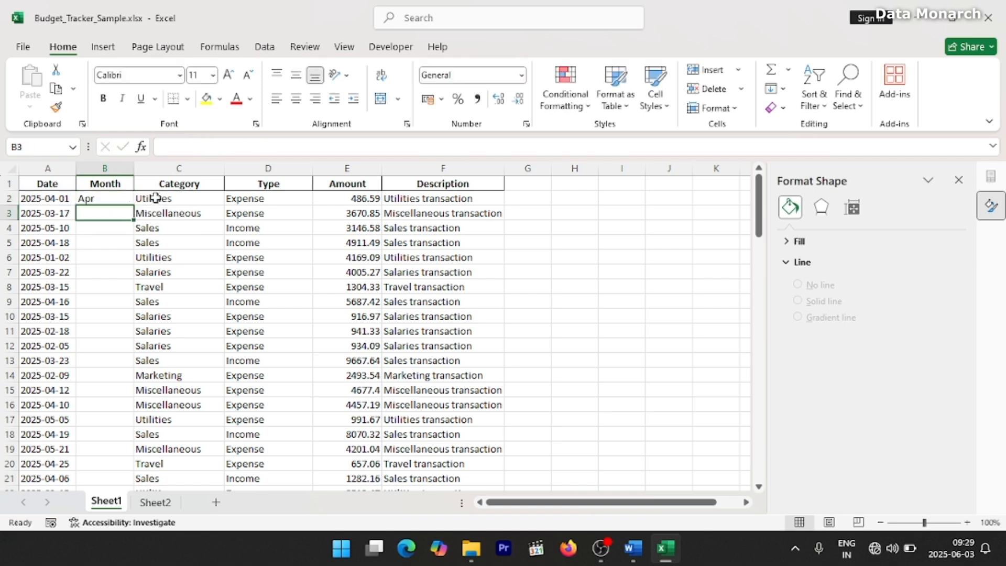
Fill the B2 month formula down to the last data row, check the column, and close the Format Shape pane.
left_click(111, 200)
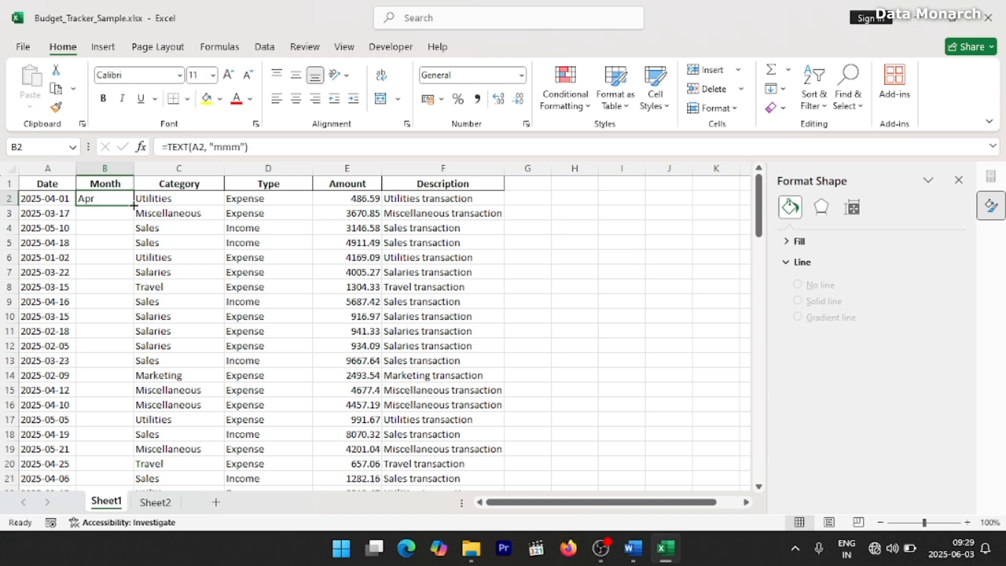
double_click(134, 205)
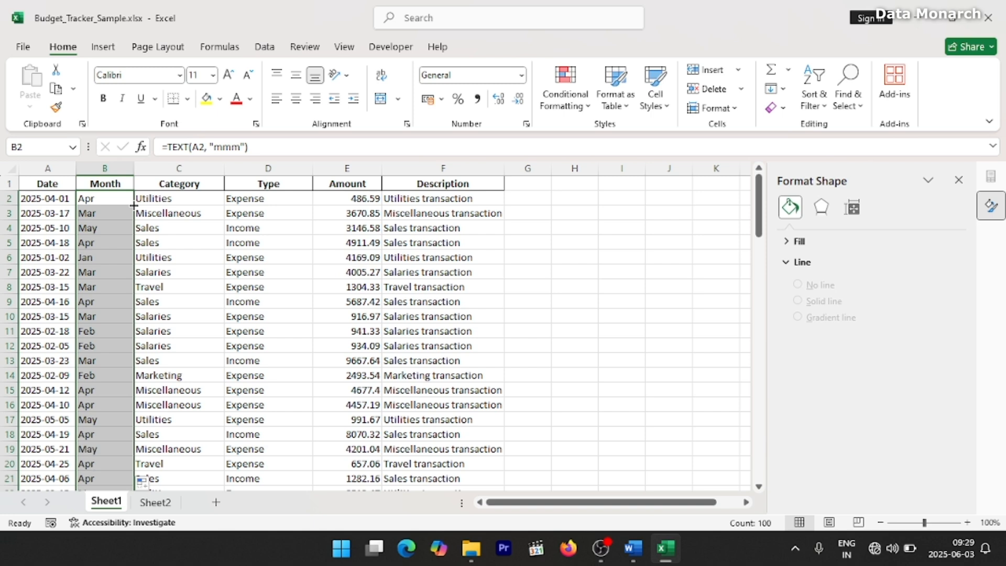
scroll(87, 328, "down", 4)
scroll(87, 328, "down", 12)
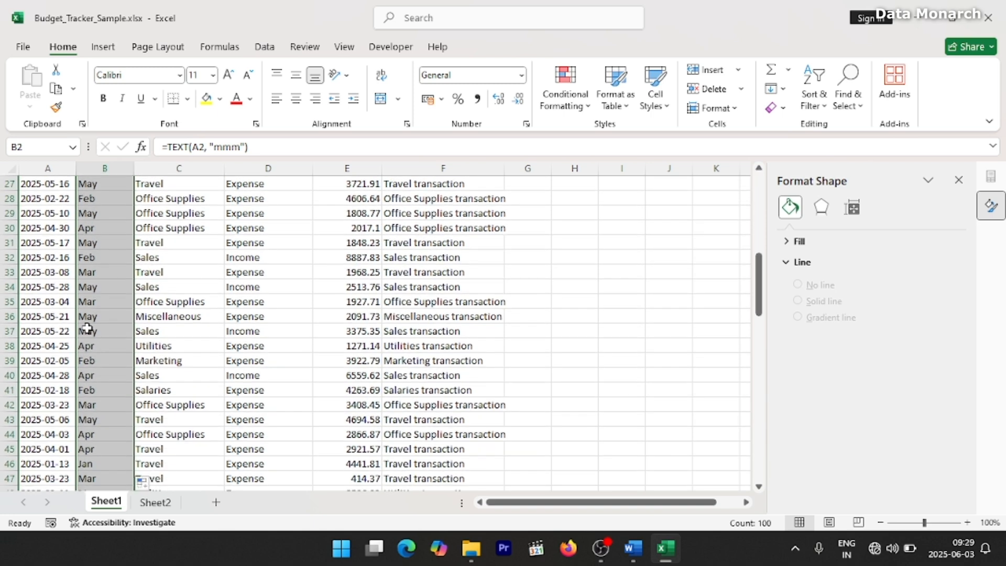
scroll(87, 328, "down", 3)
scroll(87, 327, "up", 18)
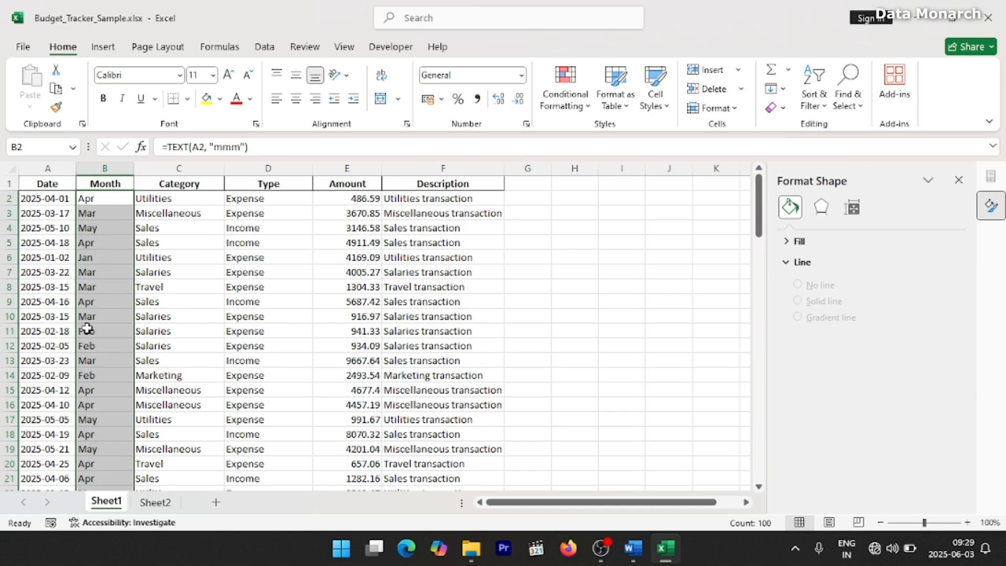
left_click(268, 419)
left_click(958, 179)
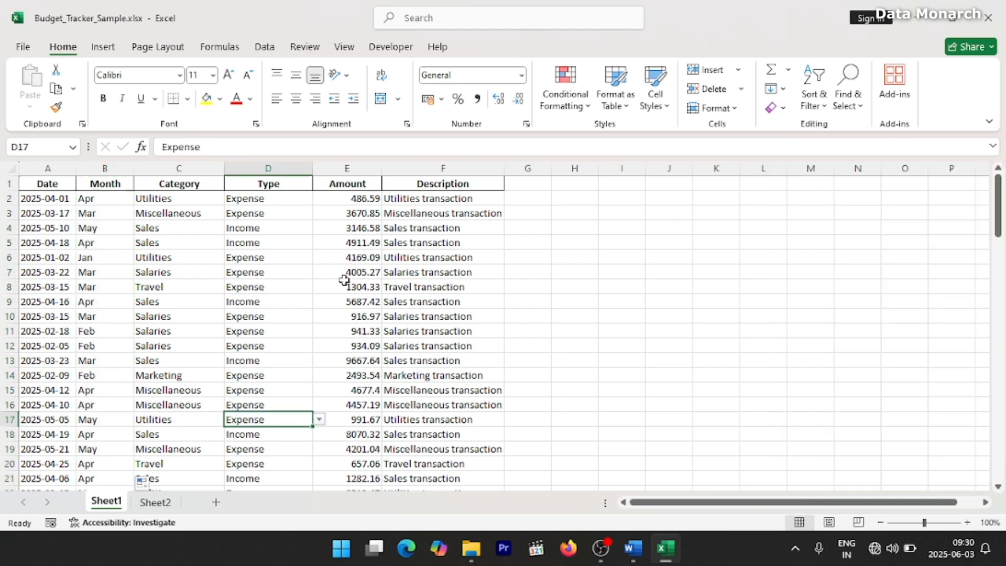
Create a PivotChart from Sheet1!$A$1:$F$101 on Sheet2 at A19 and look for Month among its fields.
left_click(103, 47)
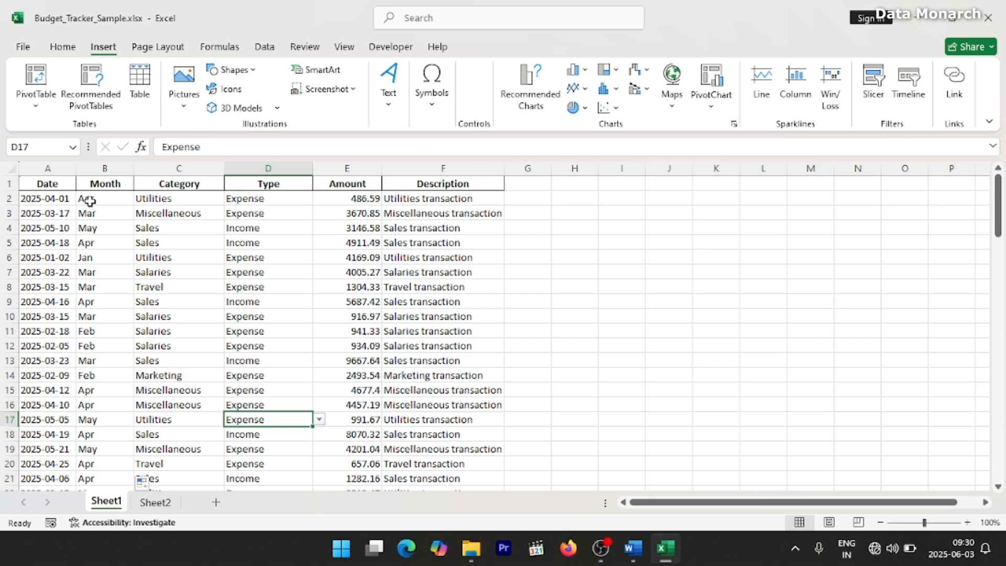
left_click(728, 89)
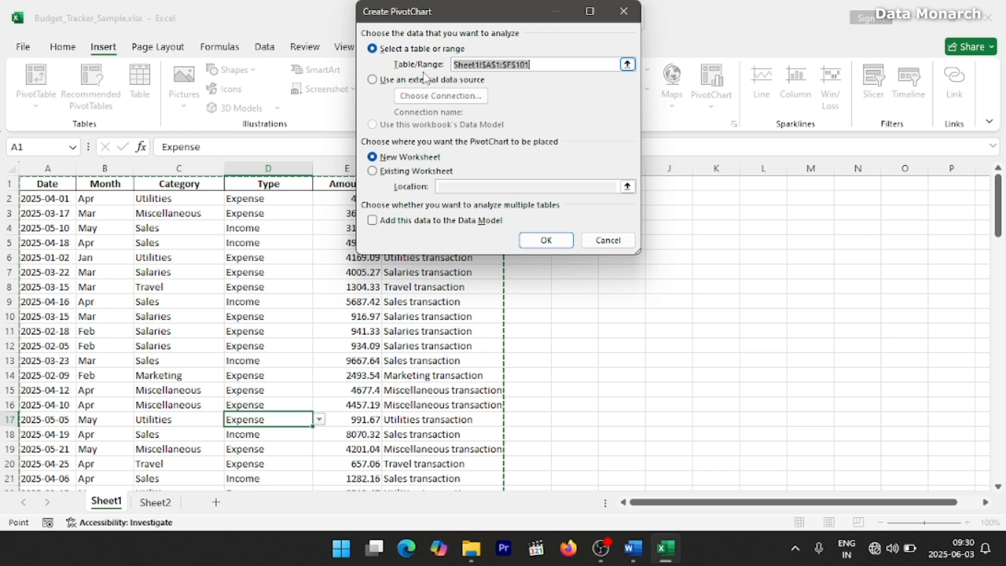
left_click(372, 171)
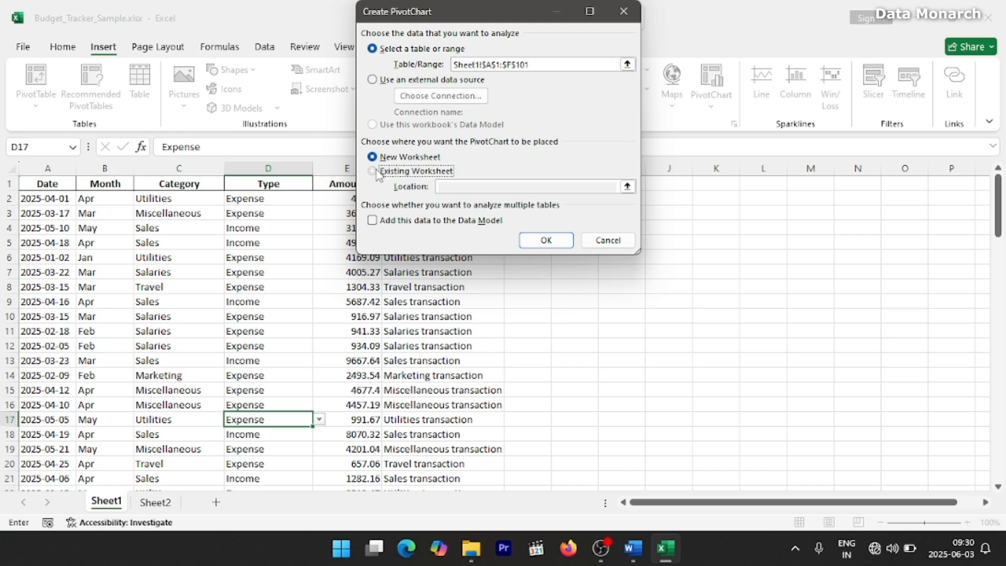
left_click(155, 502)
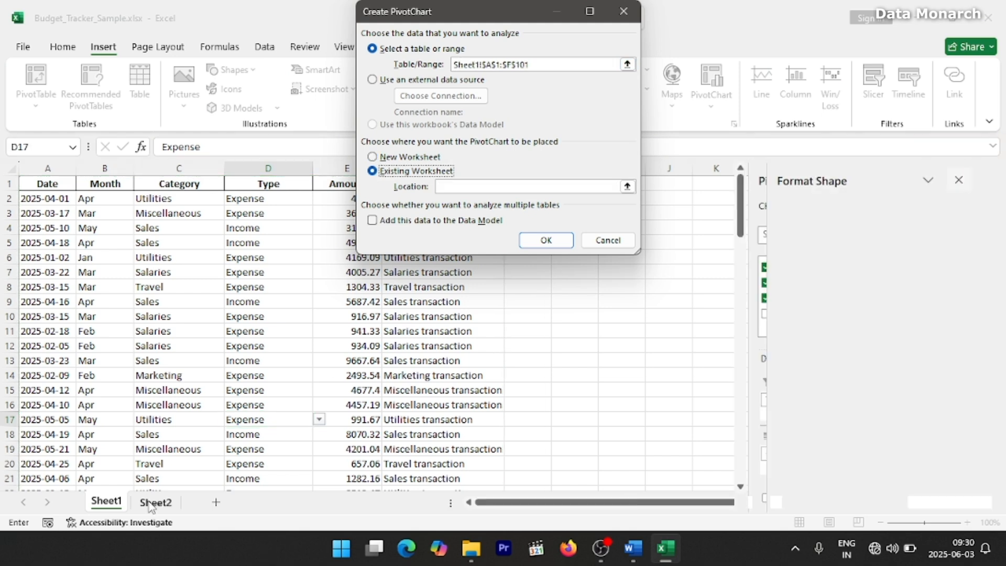
left_click(36, 449)
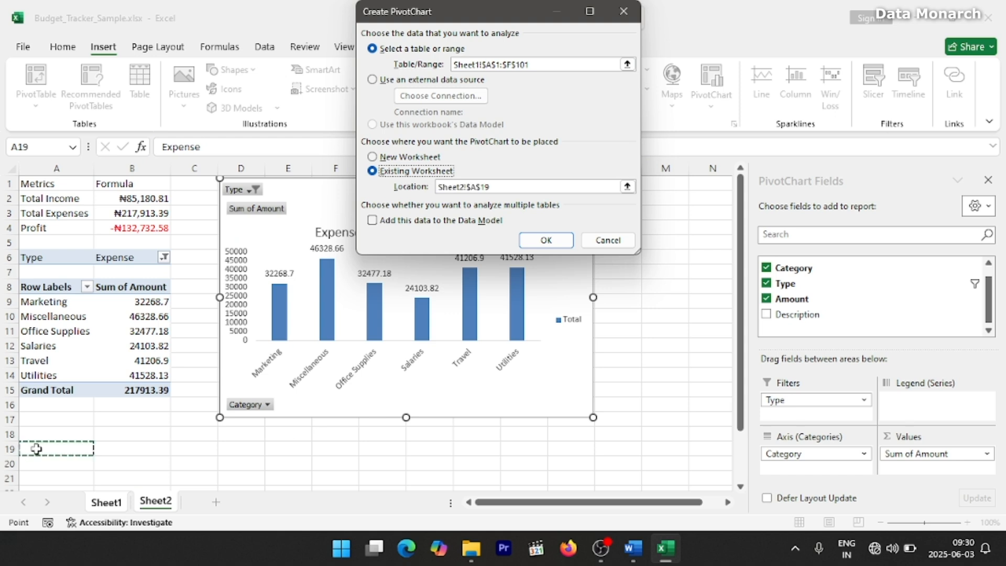
left_click(546, 241)
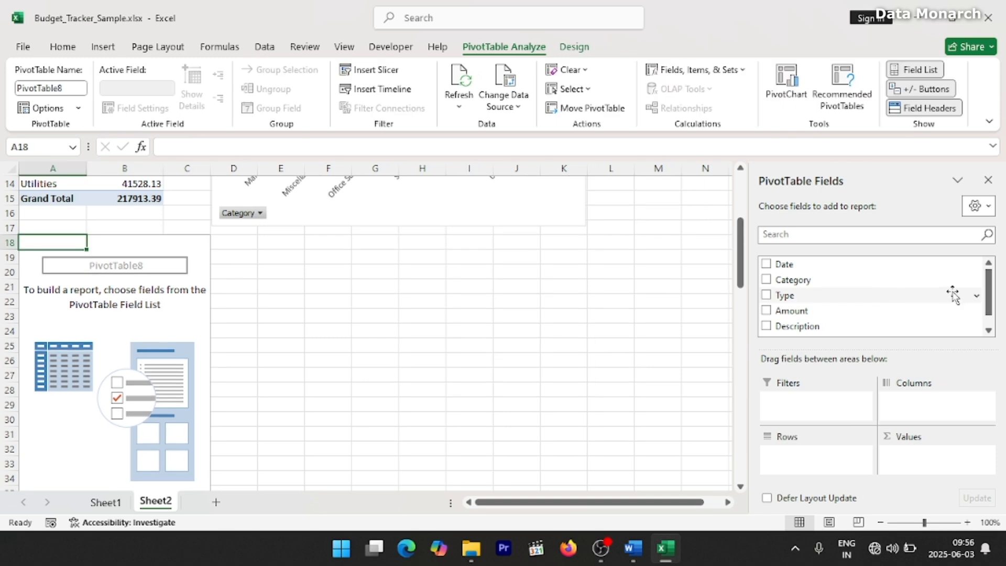
left_click(989, 331)
left_click_drag(991, 332, 980, 271)
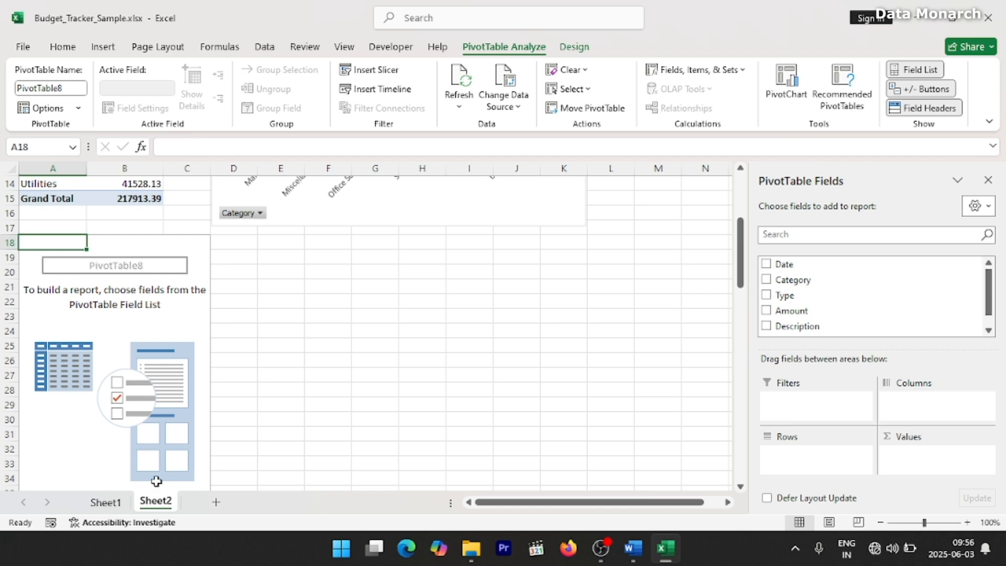
Move the Month column on Sheet1 to after Description and delete the emptied column B.
left_click(107, 502)
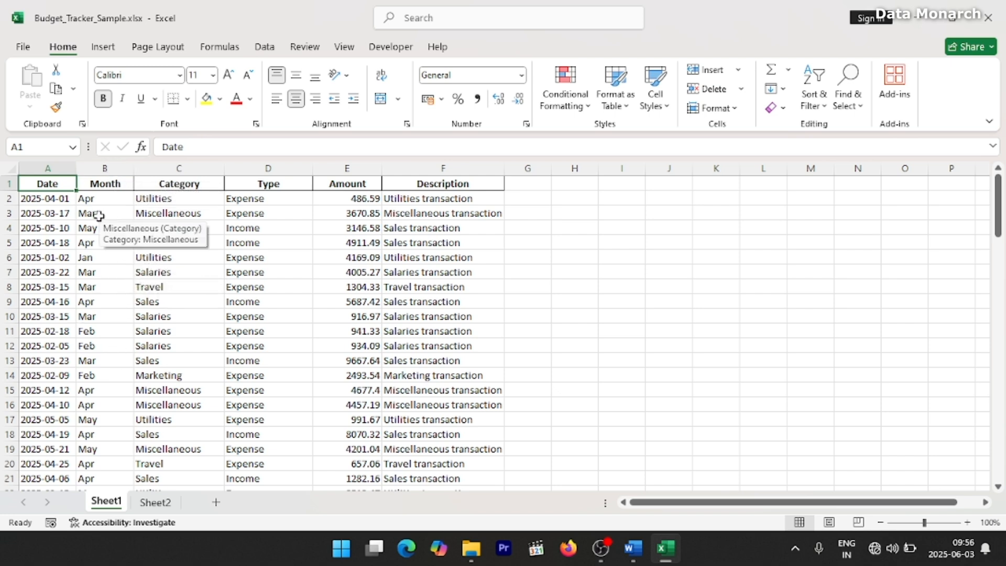
left_click(114, 187)
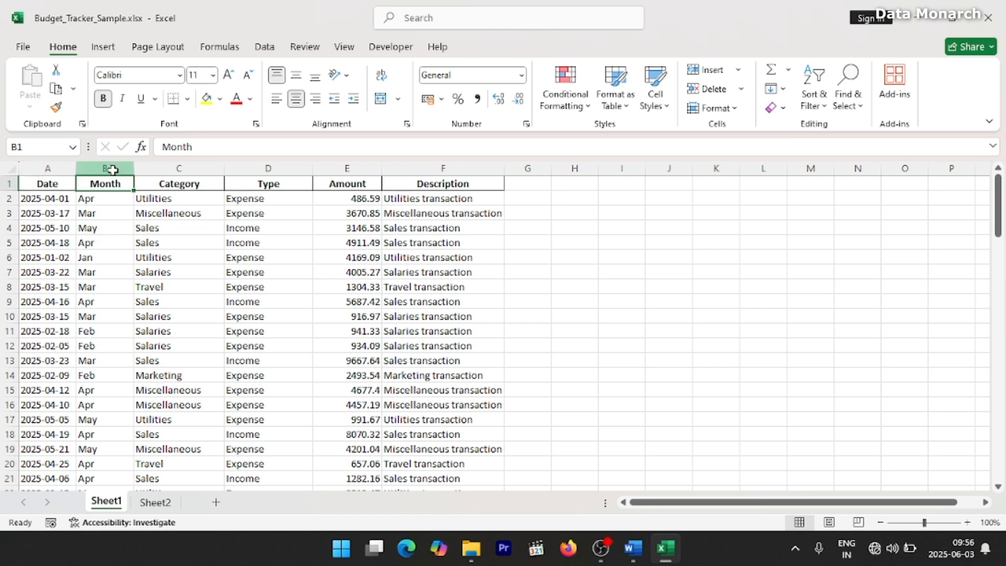
key("ctrl+shift+Down")
key("ctrl+c")
left_click(528, 168)
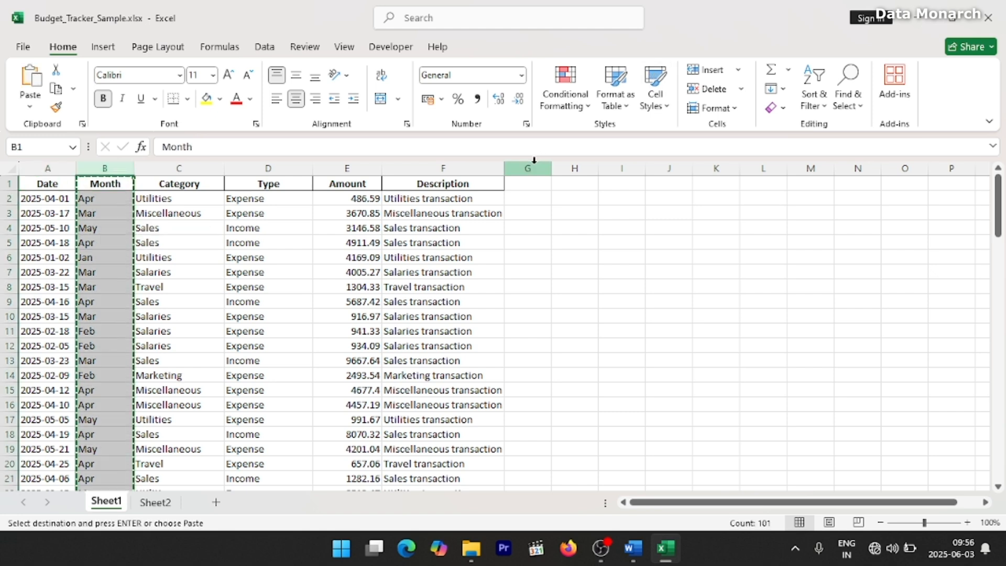
key("ctrl+v")
left_click(100, 168)
right_click(114, 169)
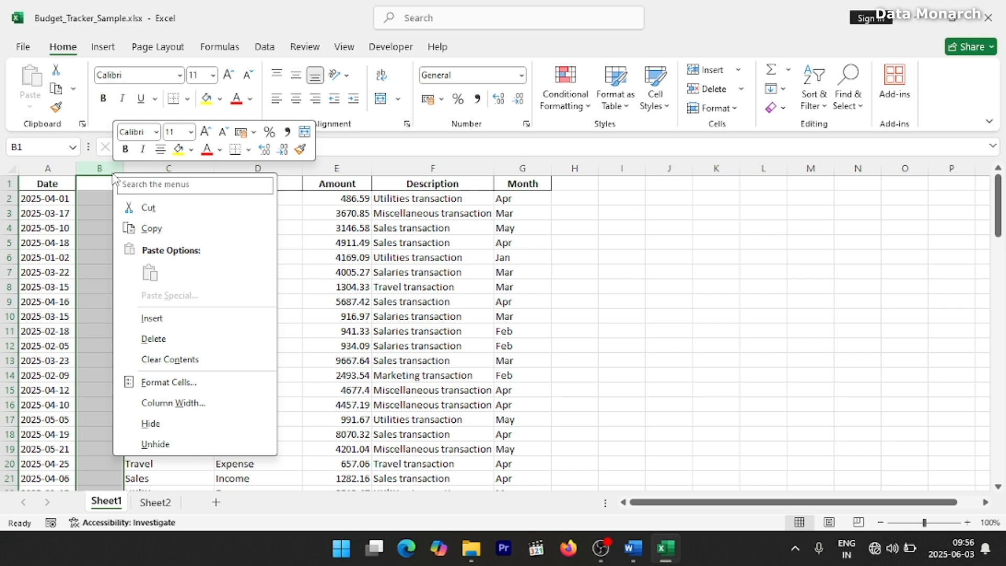
left_click(154, 339)
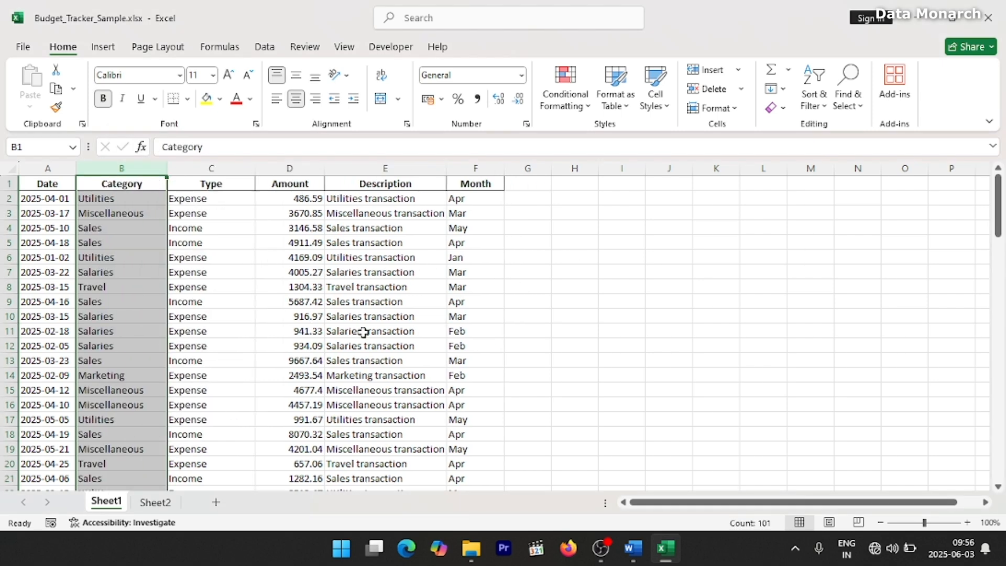
Delete the empty PivotTable at A18 on Sheet2.
left_click(155, 502)
scroll(954, 281, "down", 1)
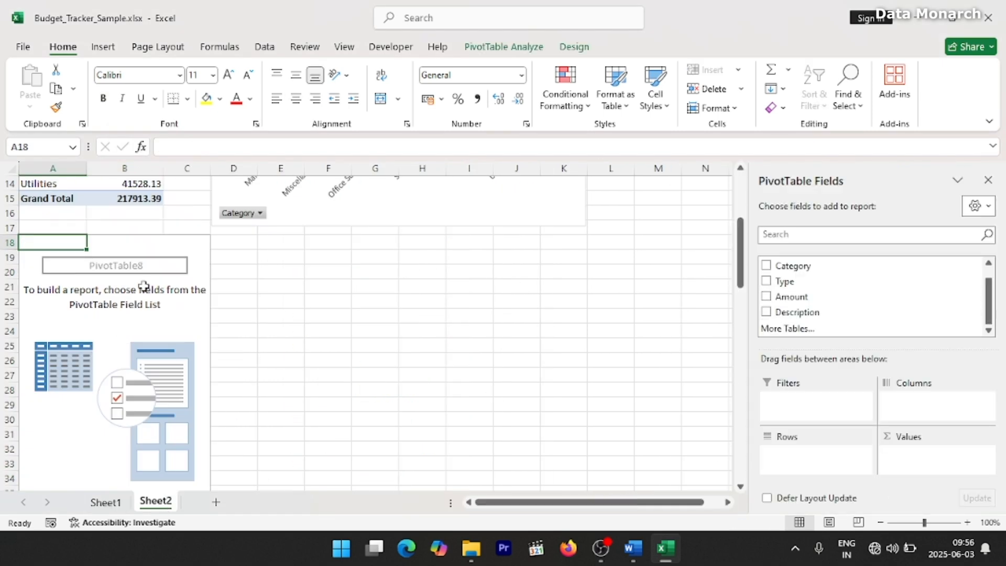
right_click(62, 244)
left_click(108, 343)
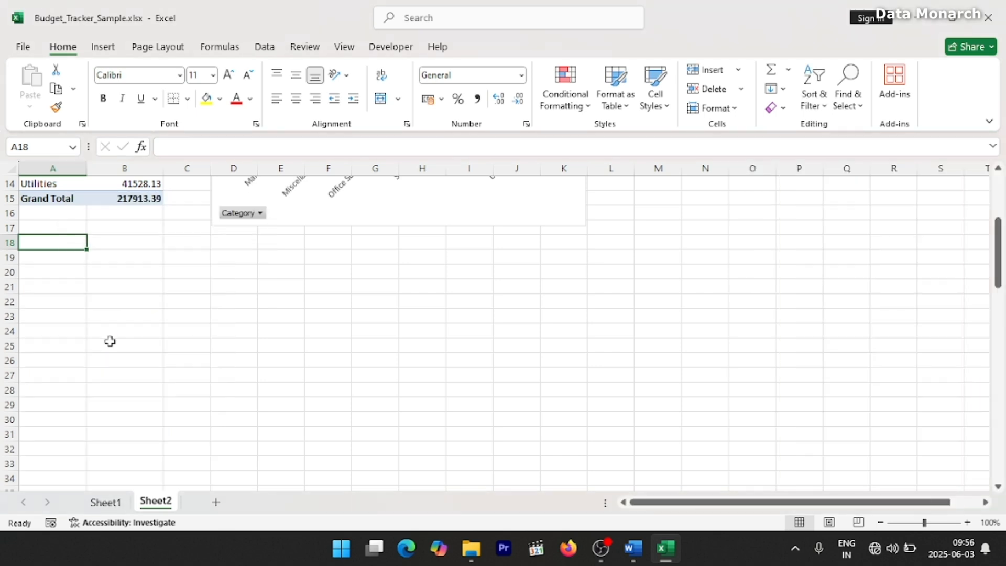
Insert a PivotTable from Sheet1!$A$1:$F$101 on the existing Sheet2 at cell A20.
left_click(106, 502)
left_click(54, 181)
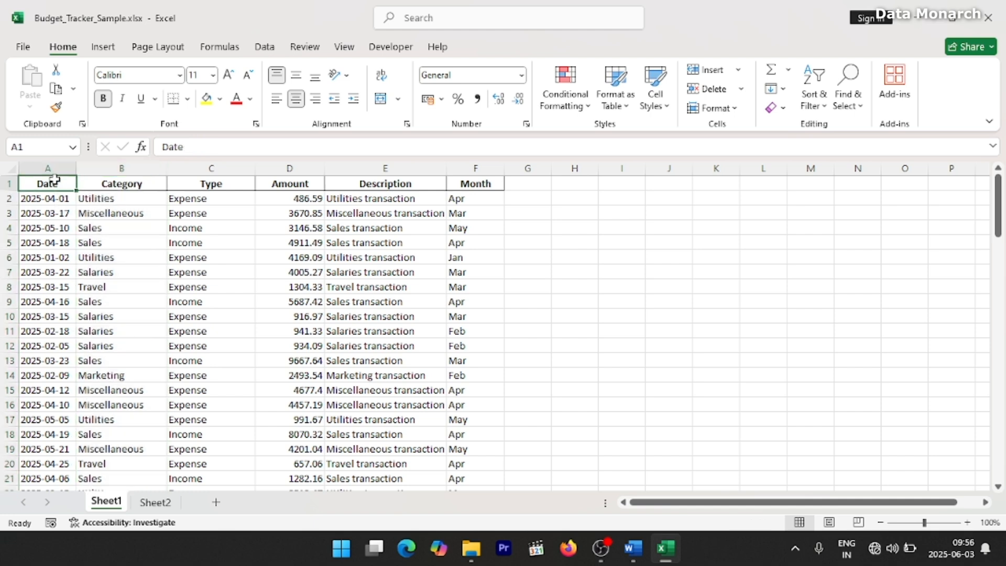
left_click(92, 50)
left_click(35, 81)
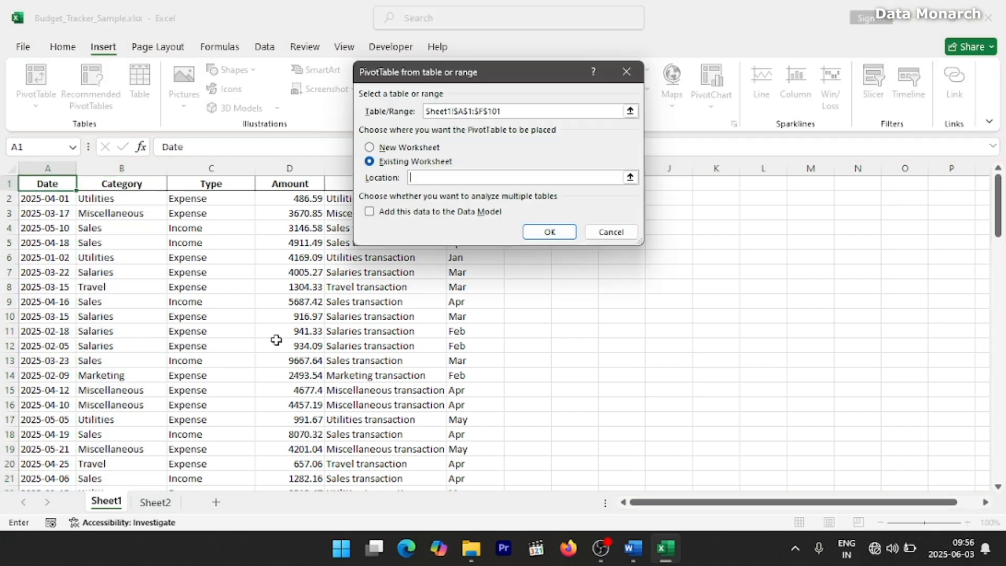
left_click(155, 501)
left_click(68, 277)
left_click(549, 231)
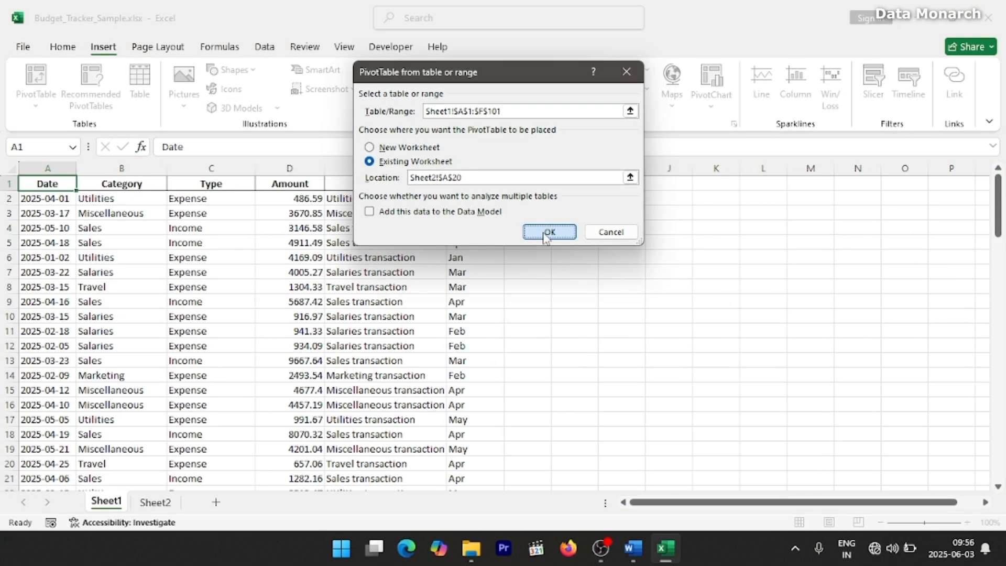
Lay out the new PivotTable with Month as rows, Type as columns and Sum of Amount as values.
left_click_drag(988, 288, 991, 309)
left_click_drag(859, 309, 823, 462)
left_click_drag(790, 280, 910, 480)
left_click_drag(790, 267, 919, 414)
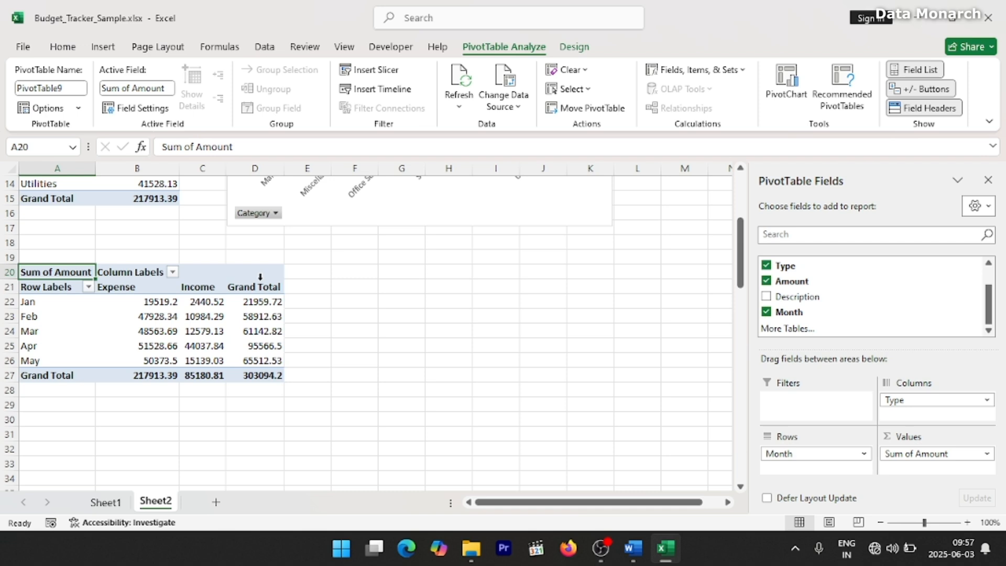
Remove the grand total row from the category expense PivotTable.
scroll(291, 282, "up", 1)
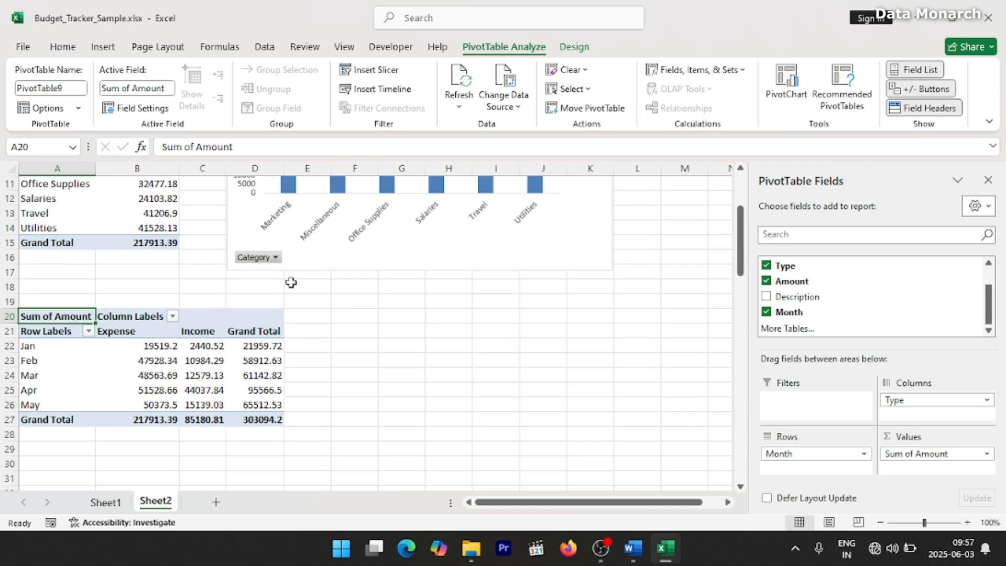
scroll(290, 282, "down", 1)
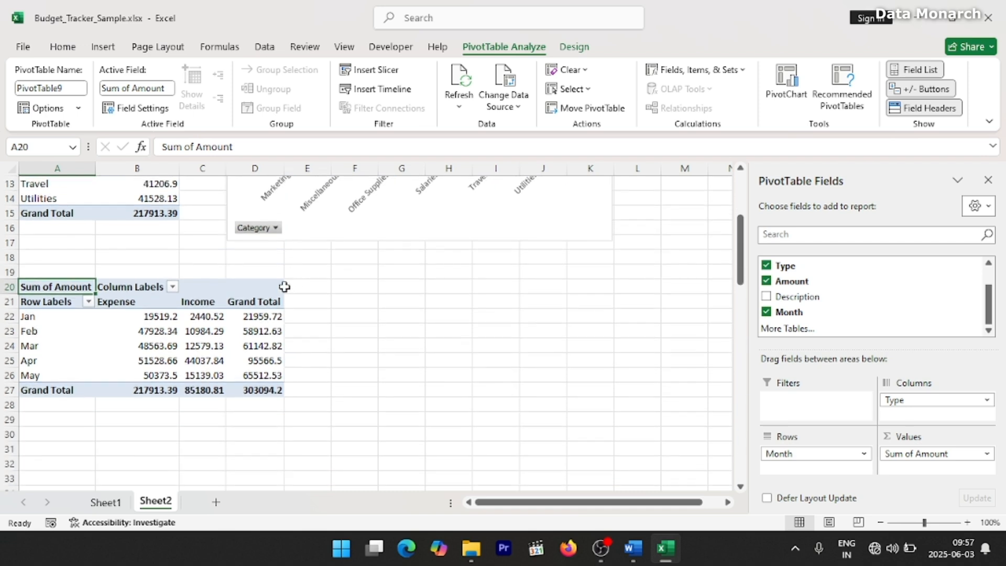
scroll(247, 290, "up", 3)
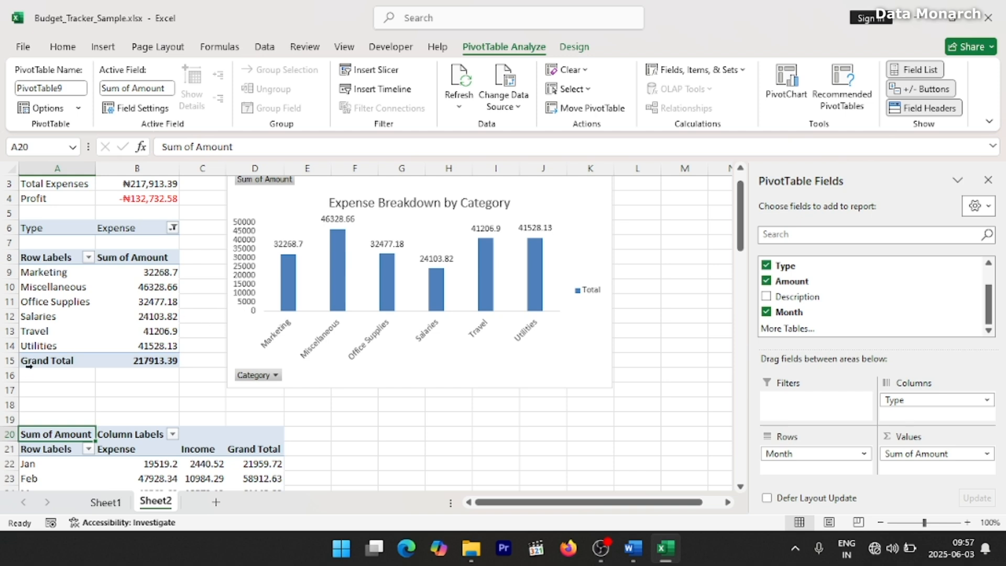
left_click(23, 361)
right_click(39, 361)
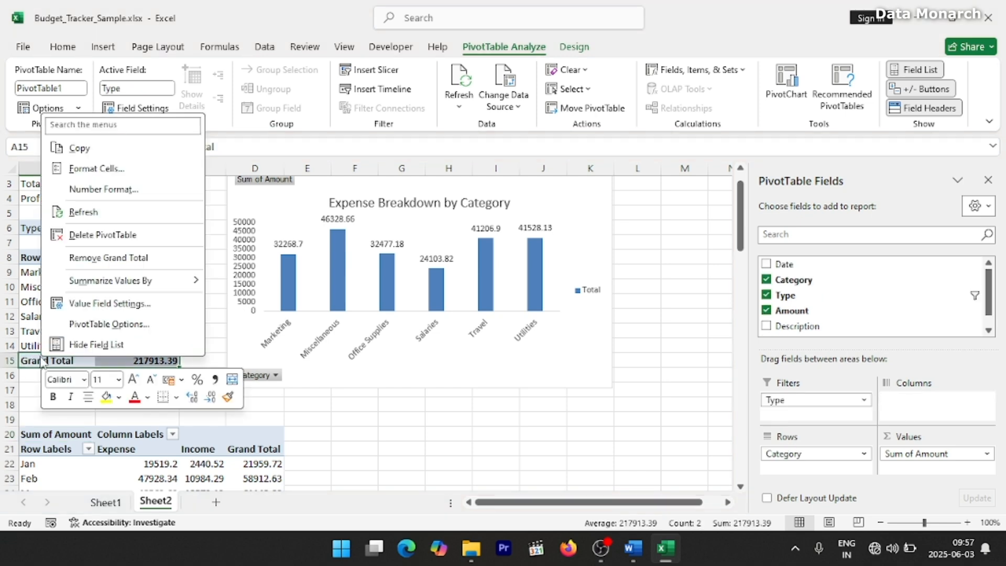
left_click(93, 257)
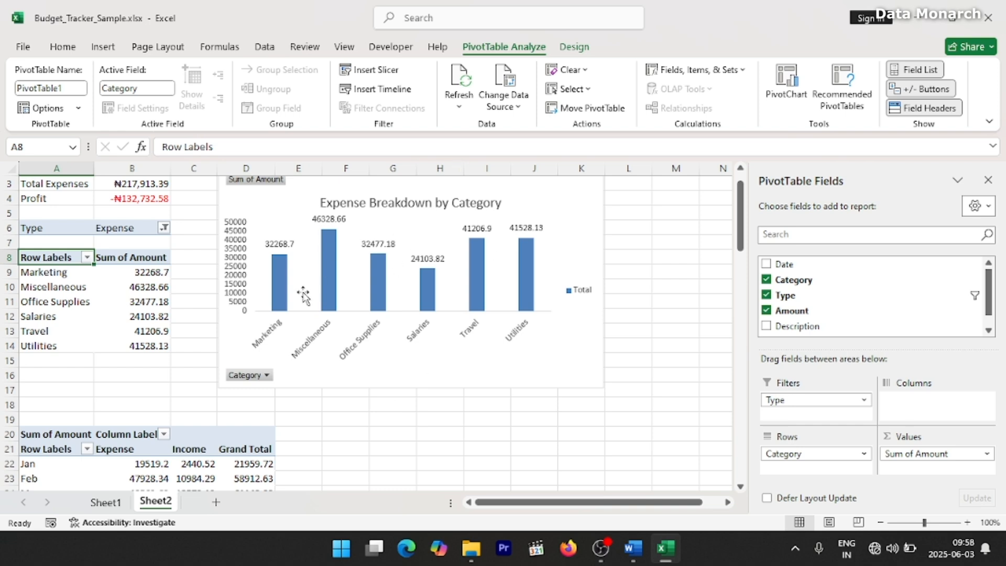
Remove the grand total row and the grand total column from the monthly income and expense PivotTable.
scroll(349, 387, "down", 3)
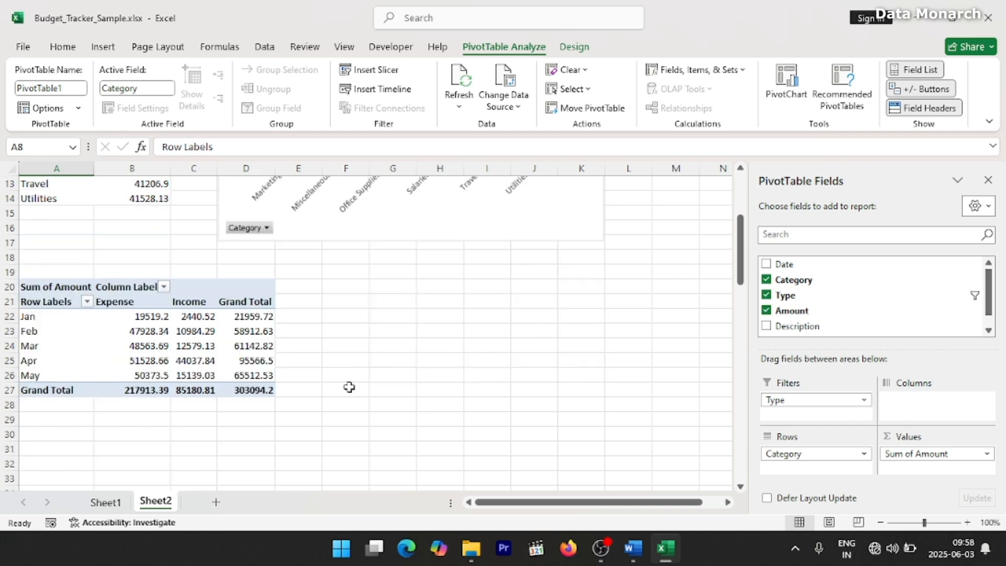
right_click(49, 391)
left_click(117, 292)
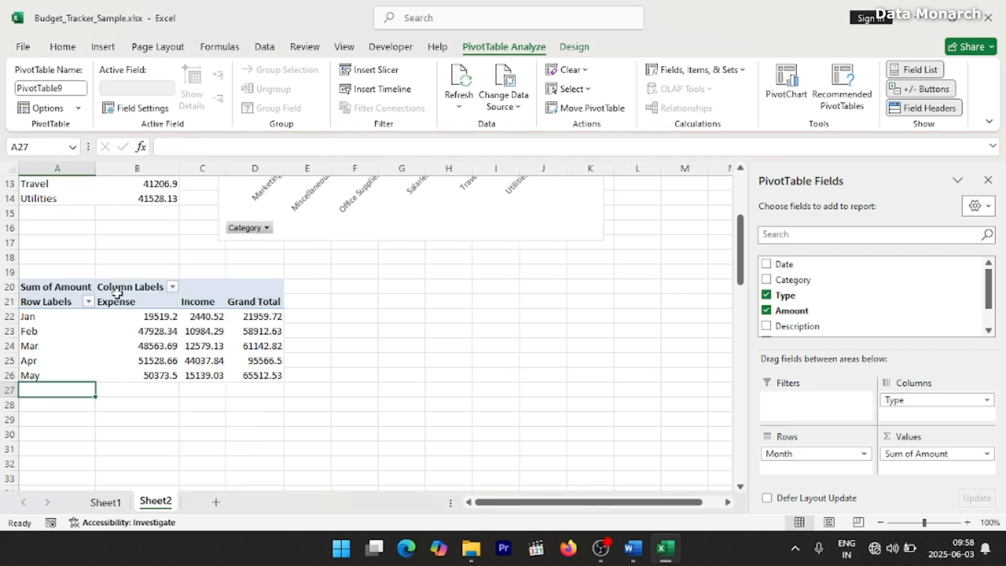
left_click(242, 304)
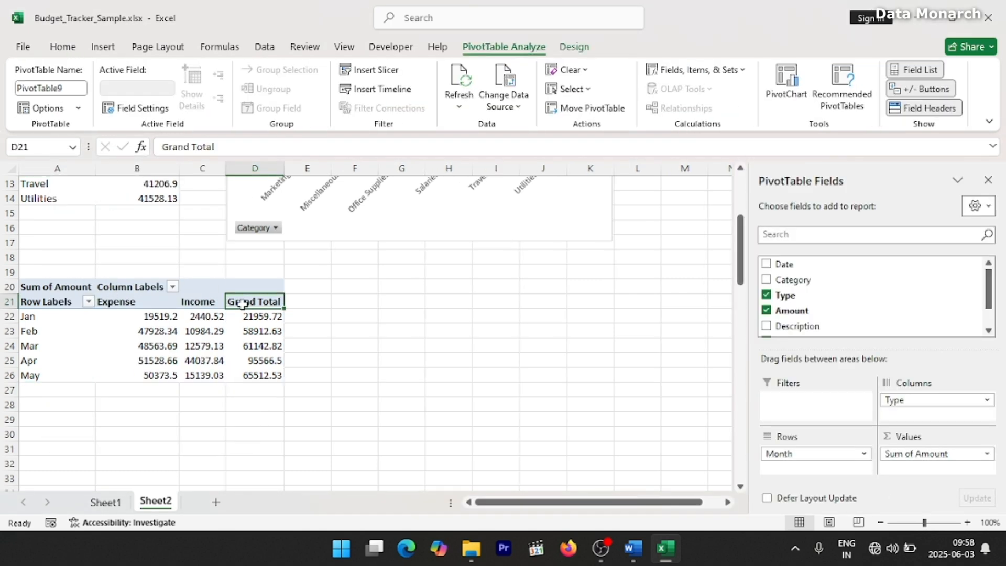
right_click(242, 303)
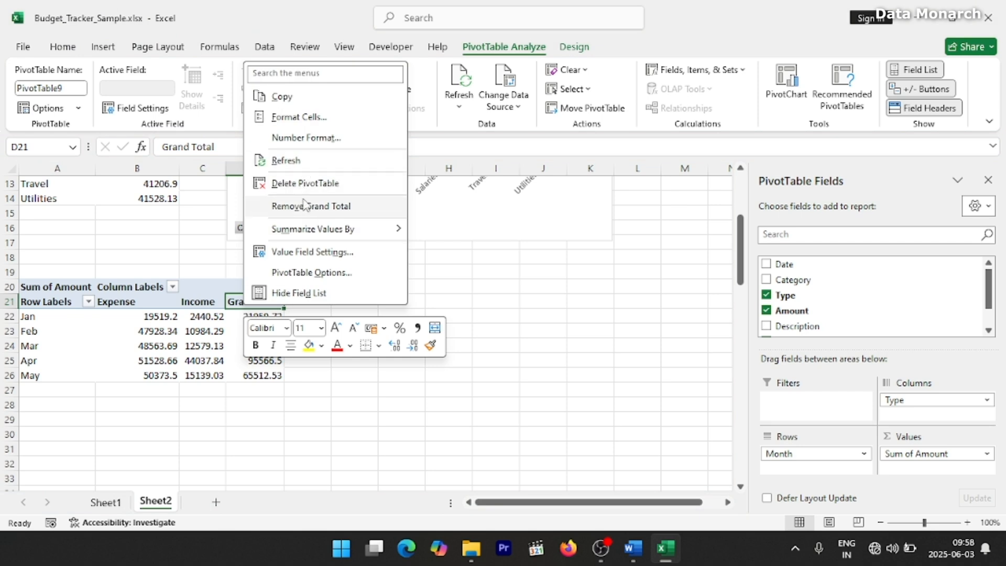
left_click(306, 206)
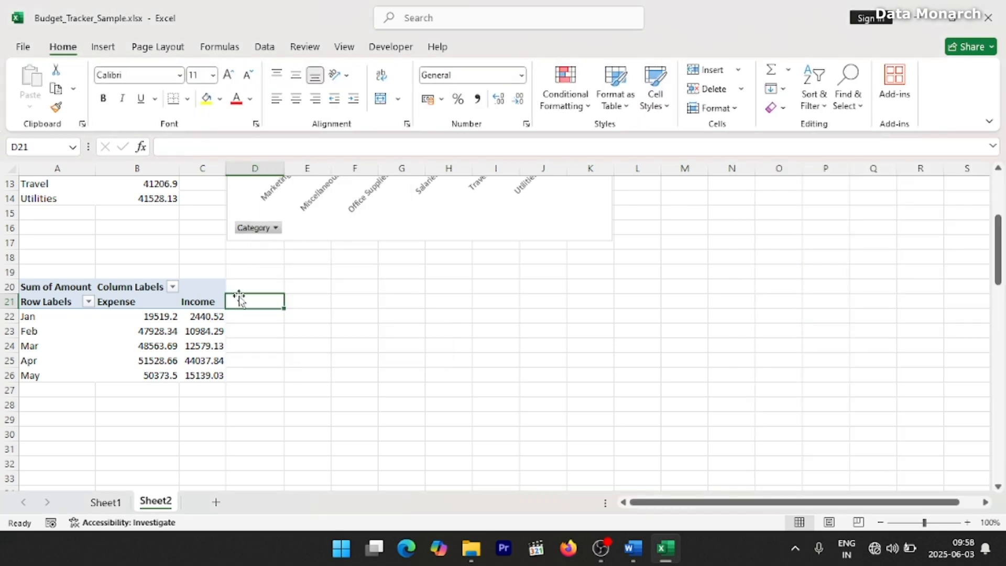
Insert a Line PivotChart from the monthly PivotTable and place it beside that table.
left_click(157, 336)
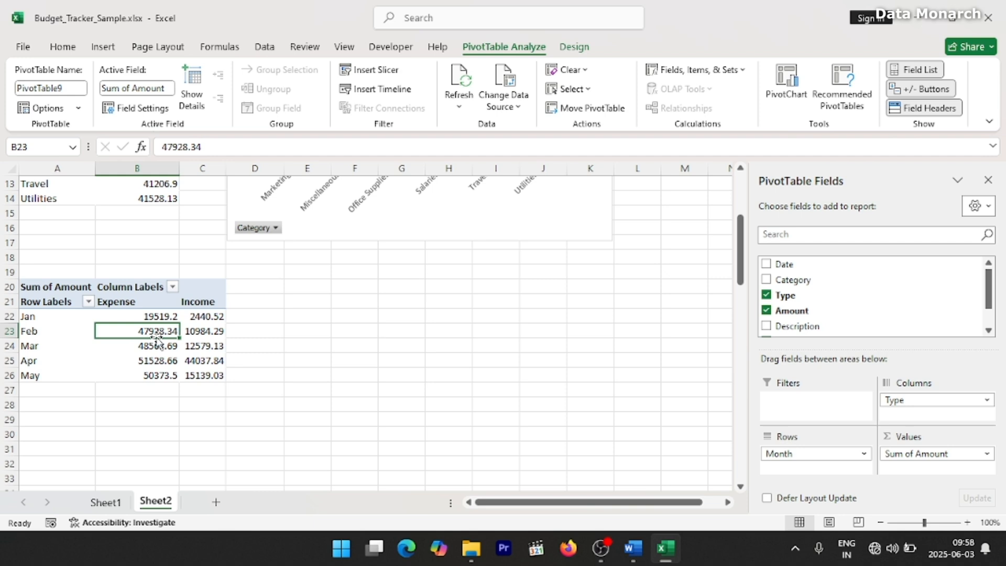
left_click(786, 86)
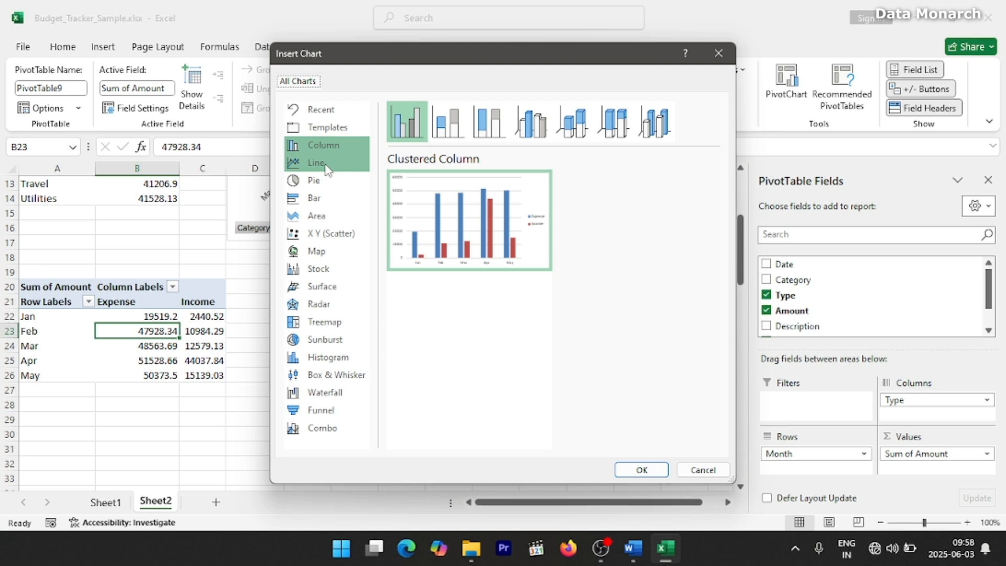
left_click(329, 167)
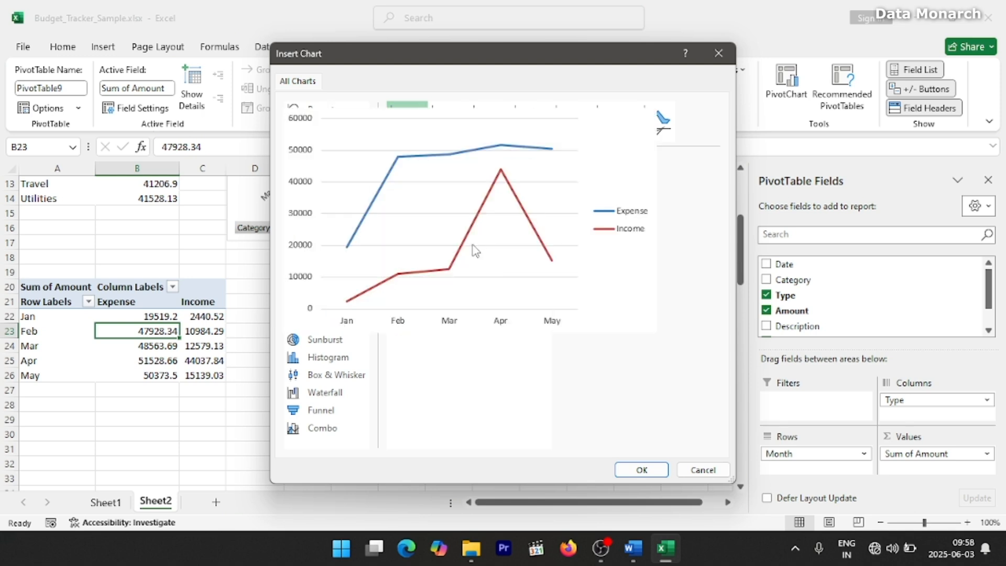
left_click(461, 137)
left_click(489, 129)
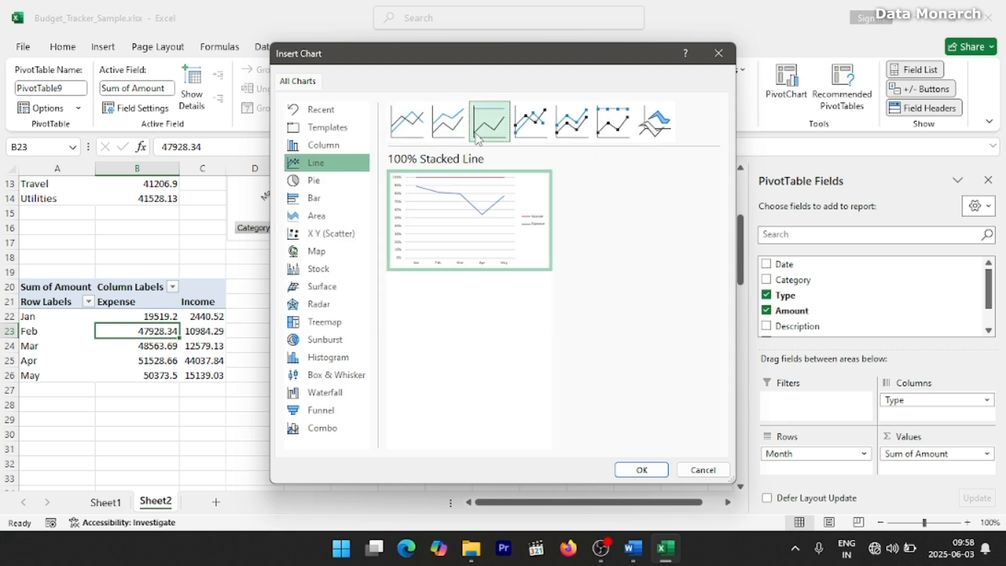
left_click(414, 134)
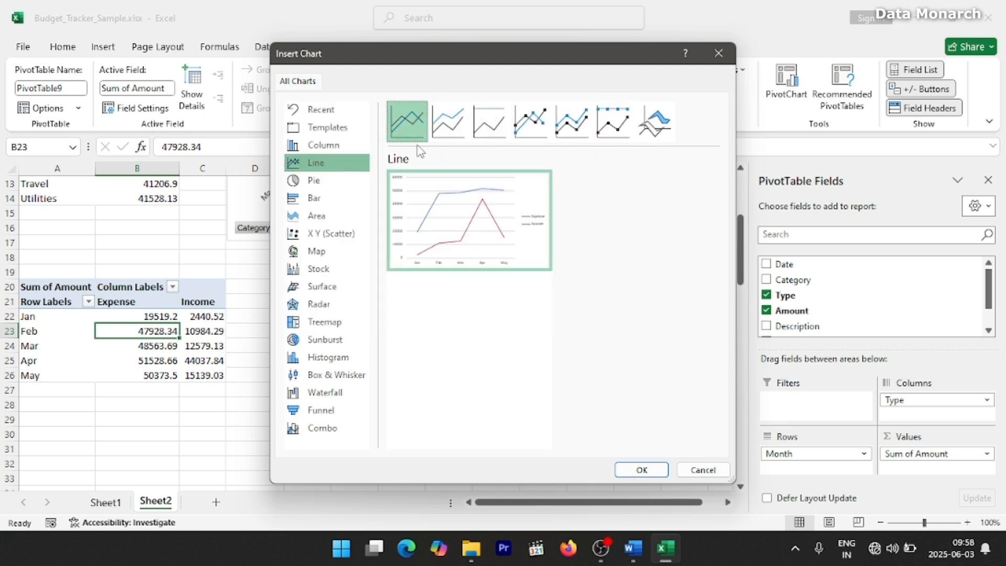
left_click(639, 469)
left_click_drag(494, 243, 534, 285)
Delete the major horizontal gridlines from the monthly line chart.
scroll(535, 286, "up", 3)
scroll(535, 287, "down", 2)
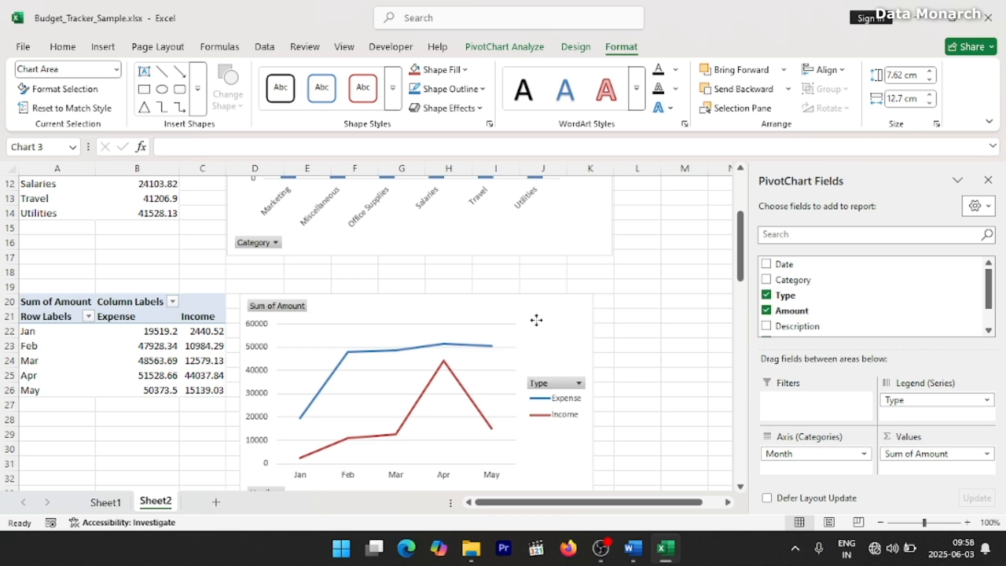
scroll(536, 317, "up", 4)
scroll(533, 318, "down", 5)
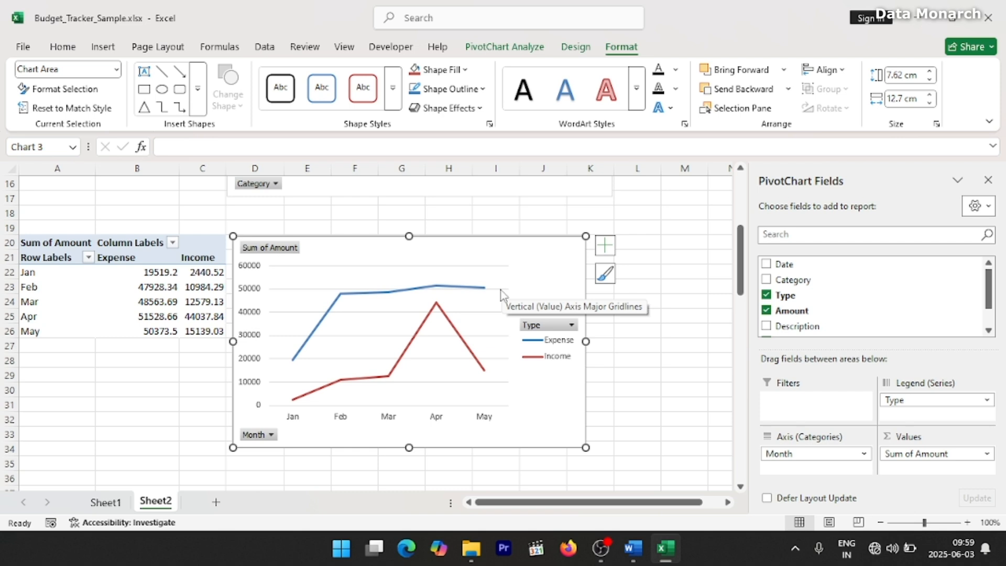
left_click(500, 293)
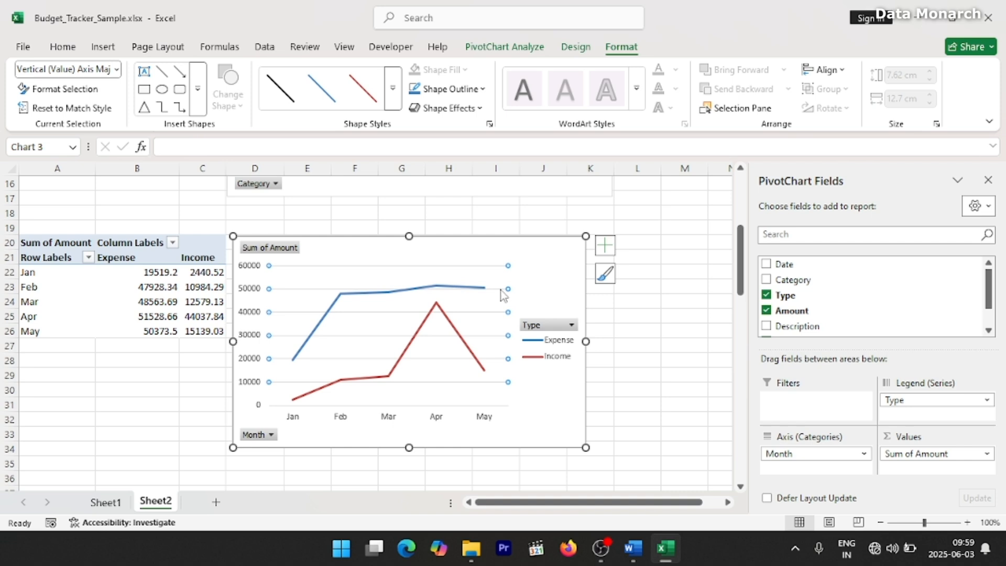
key("Delete")
Review the category expense chart and the monthly line chart on Sheet2.
scroll(501, 289, "up", 2)
scroll(500, 289, "down", 1)
scroll(500, 289, "up", 3)
scroll(500, 291, "down", 5)
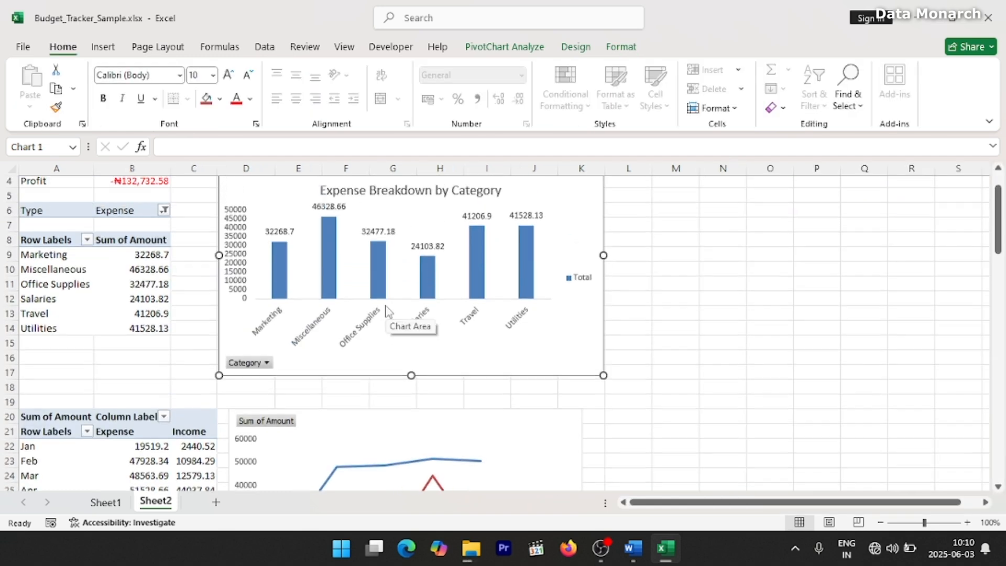
scroll(386, 311, "up", 1)
scroll(386, 311, "down", 4)
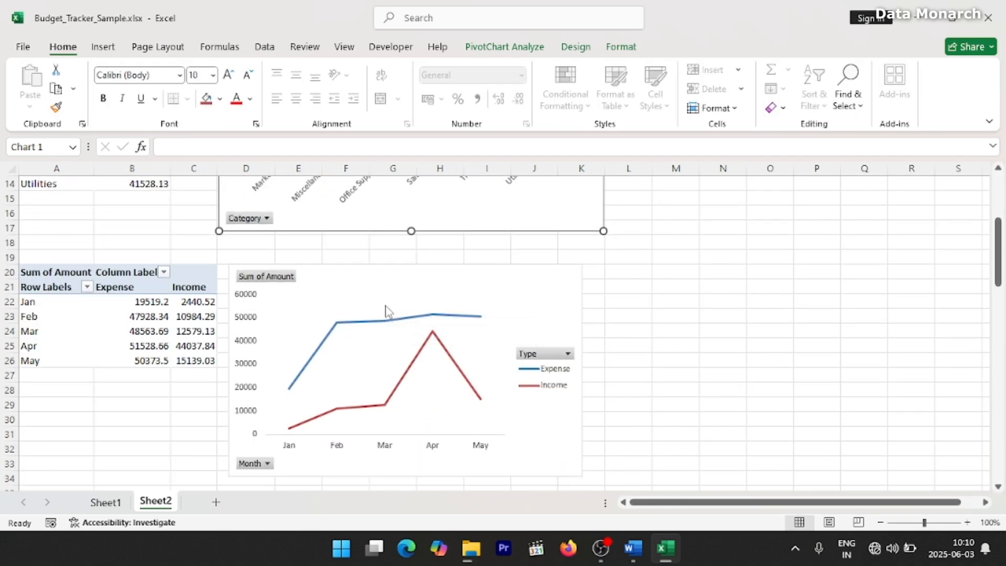
scroll(404, 286, "up", 4)
scroll(405, 287, "down", 2)
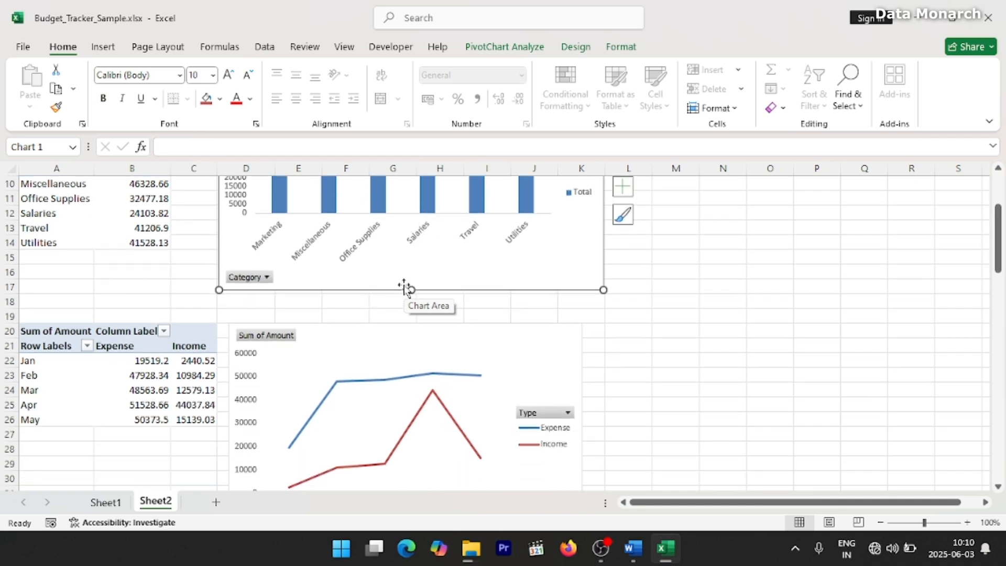
Add a chart title to the monthly line chart reading "Monthly Budget Trend".
scroll(449, 345, "down", 2)
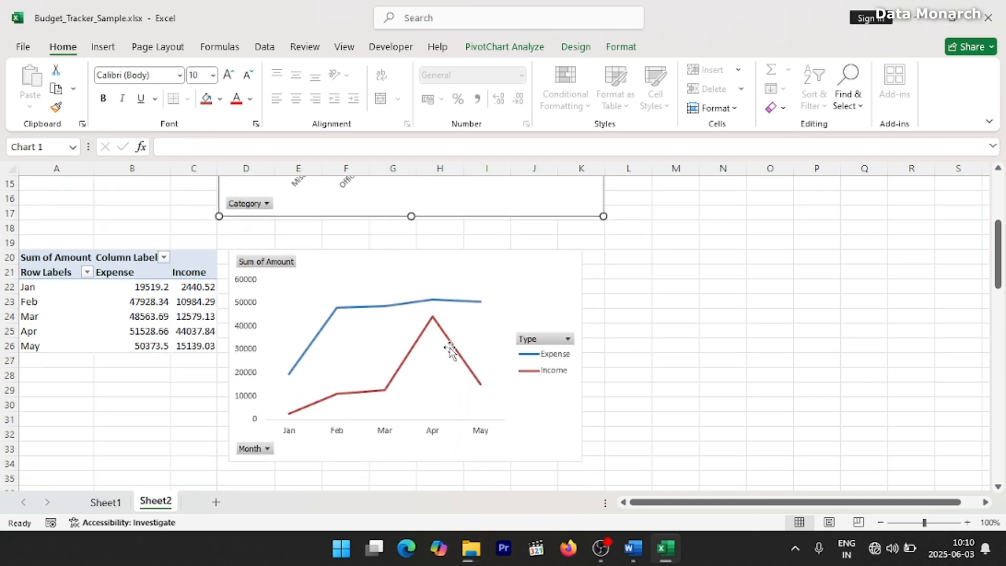
left_click(518, 263)
left_click(601, 247)
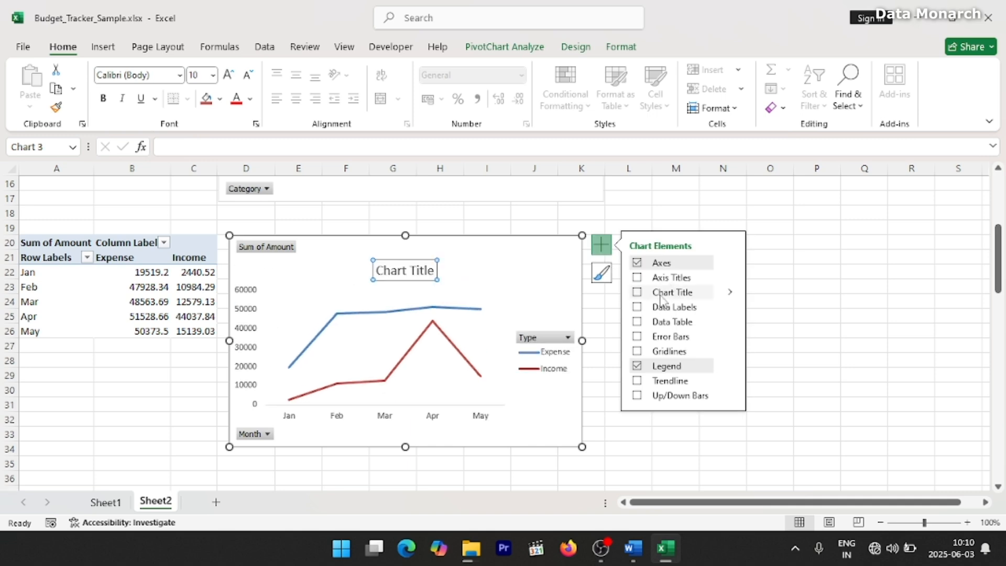
left_click(637, 293)
double_click(416, 273)
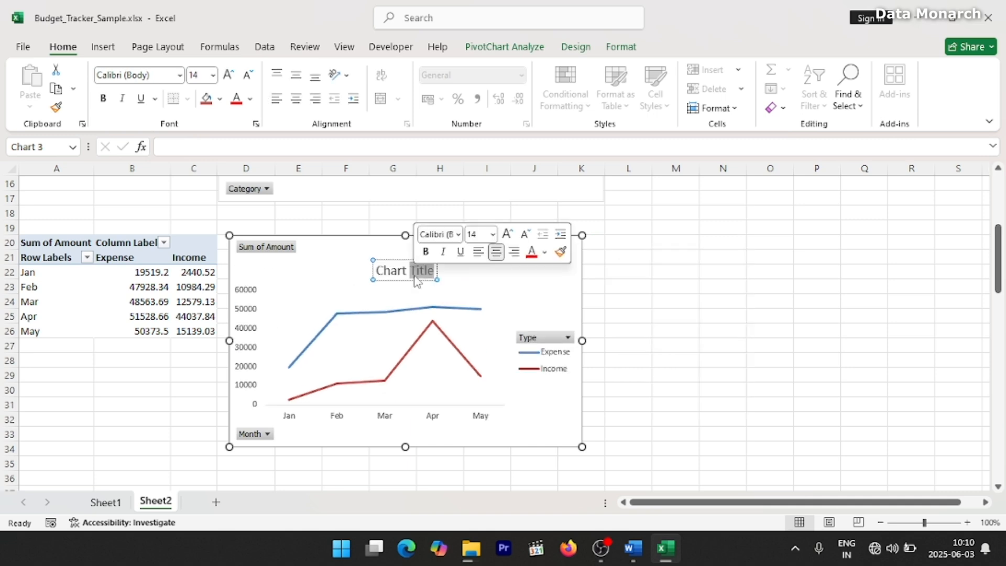
key("ctrl+a")
type("Month")
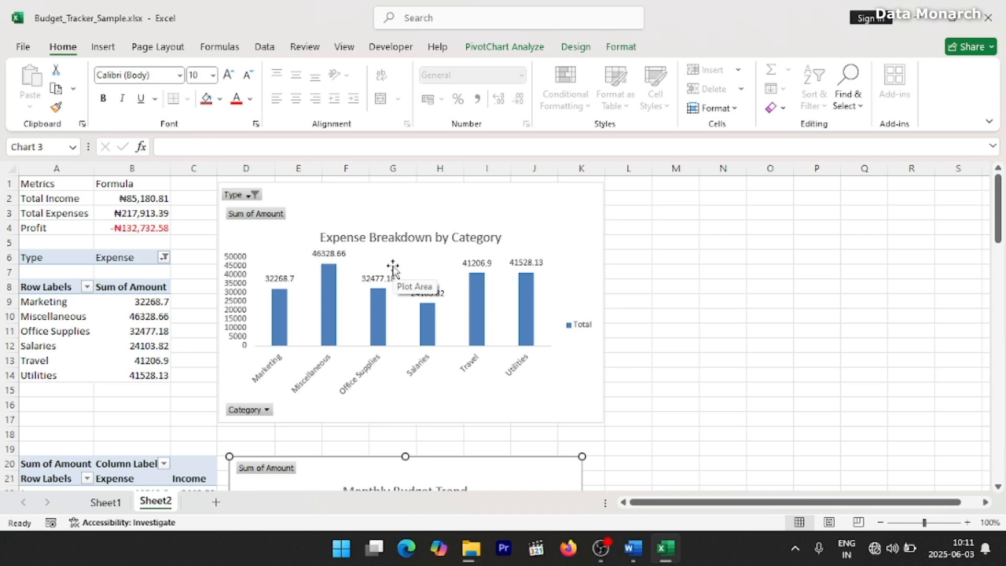
Hide all field buttons on both the Expense Breakdown by Category chart and the Monthly Budget Trend chart.
left_click(250, 213)
right_click(241, 214)
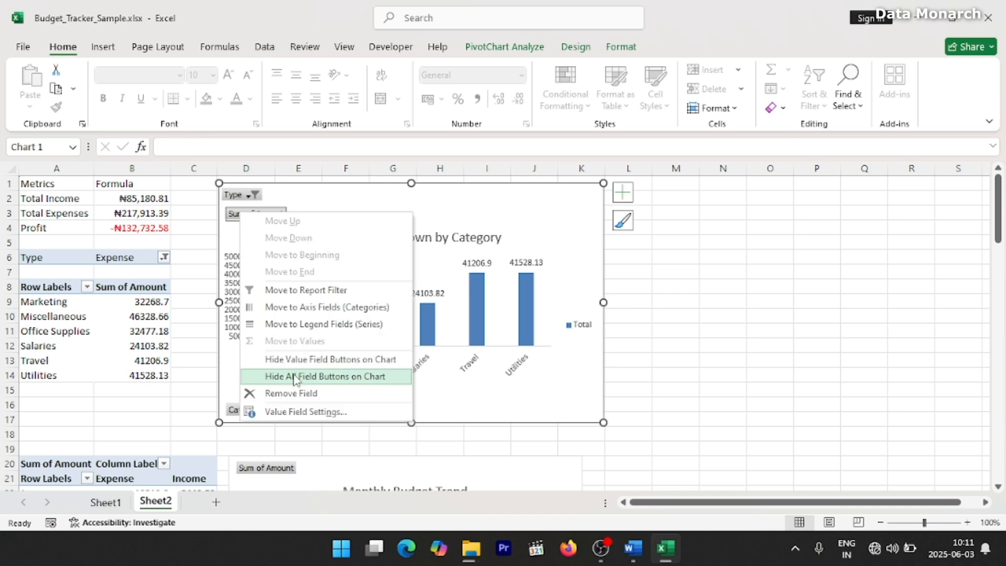
left_click(294, 376)
scroll(503, 460, "down", 5)
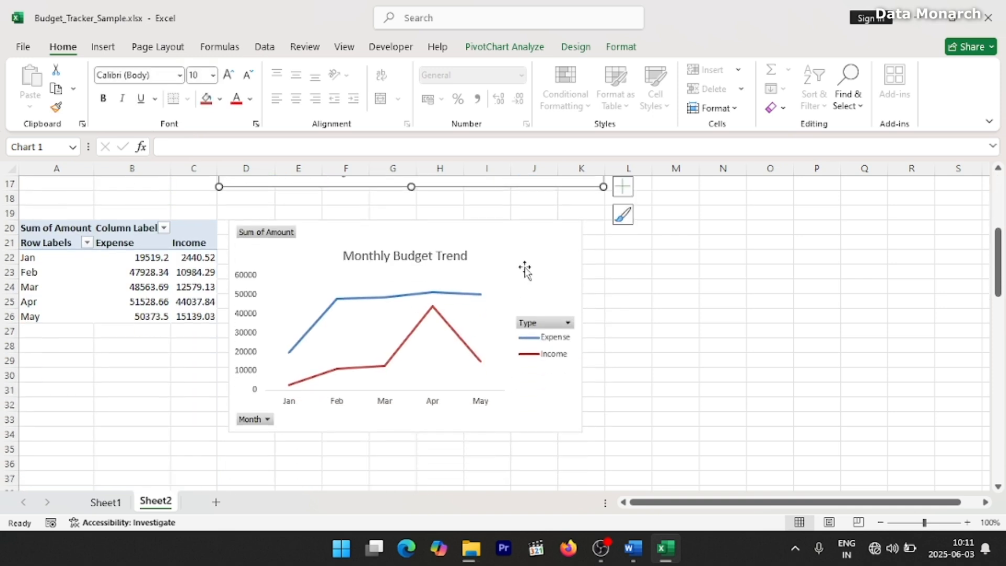
right_click(276, 234)
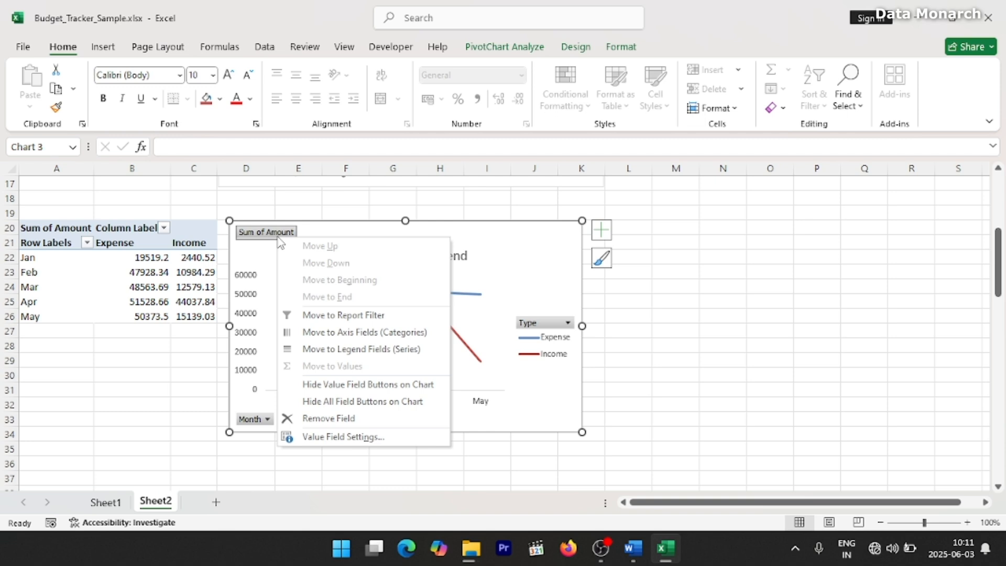
left_click(342, 404)
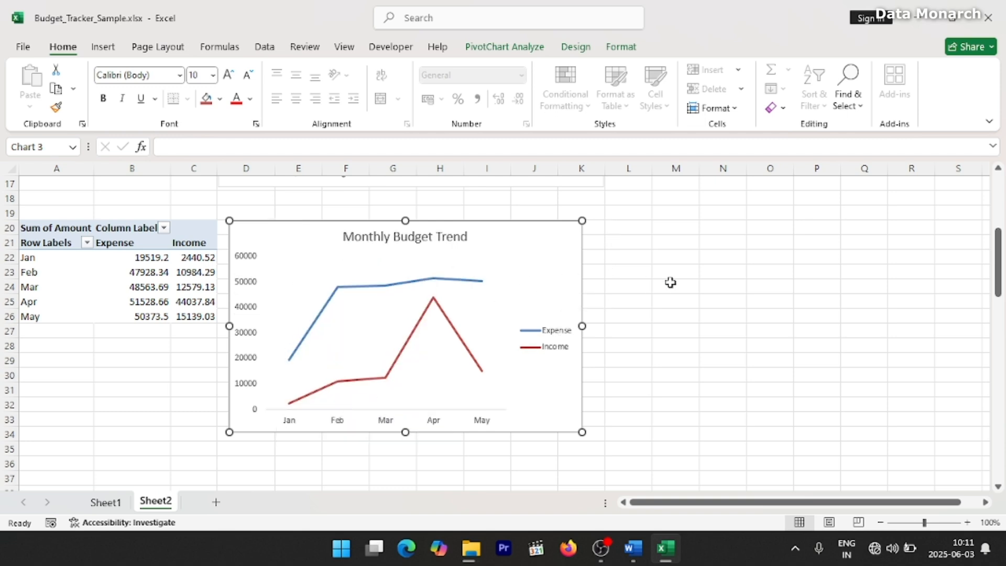
Insert a Category slicer for the Expense Breakdown by Category chart and move it over the chart's right edge.
scroll(670, 282, "up", 5)
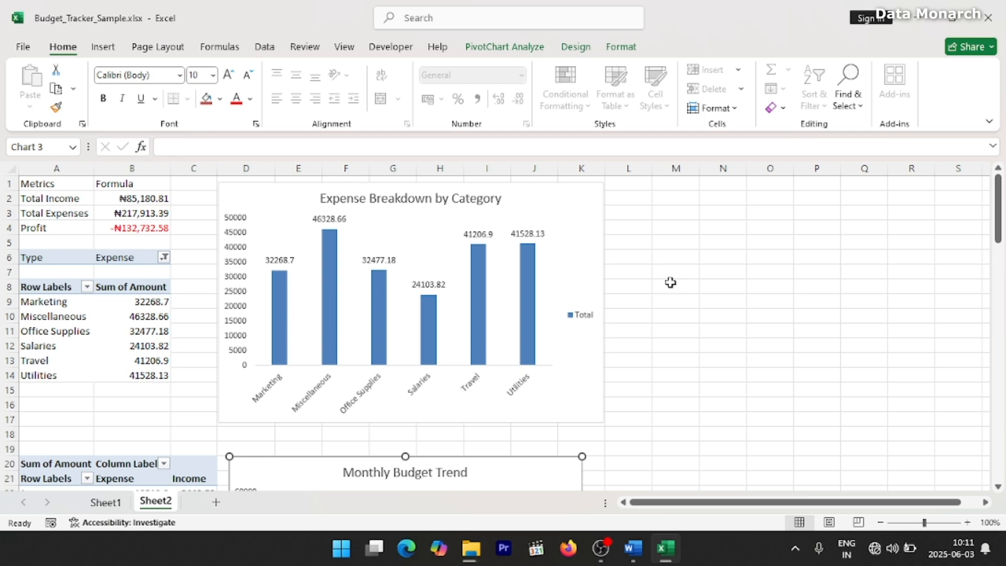
mouse_move(439, 298)
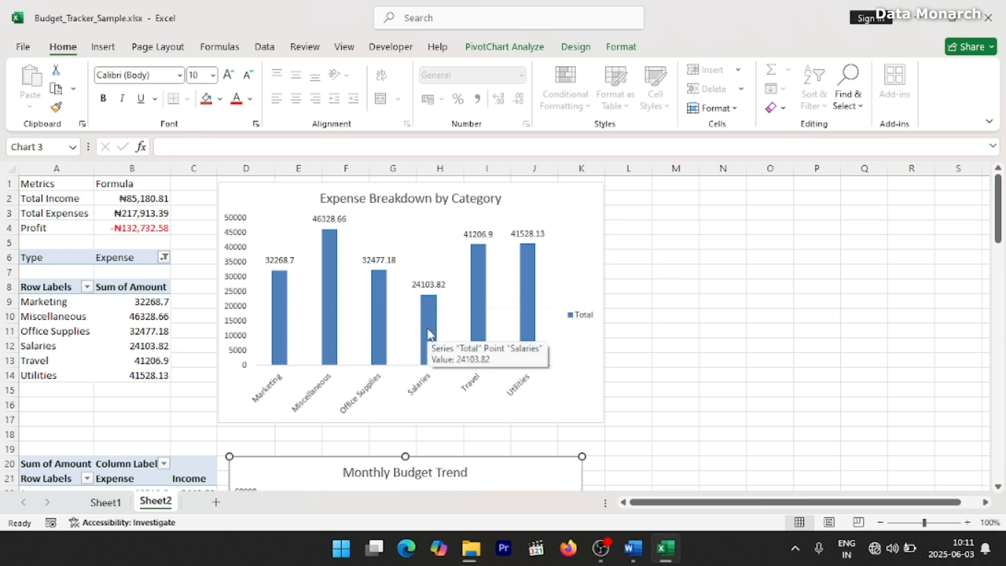
scroll(428, 336, "down", 4)
scroll(510, 456, "up", 4)
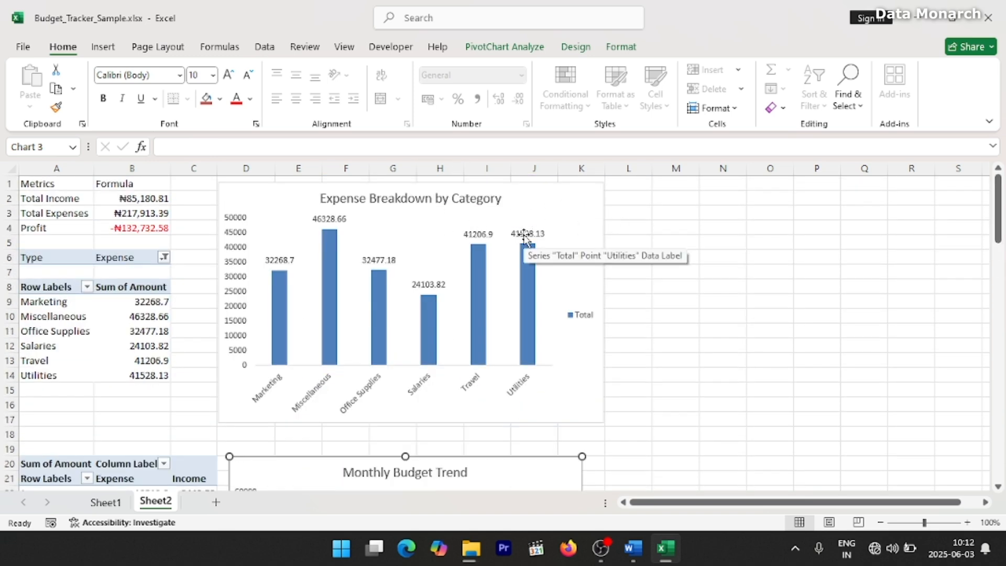
left_click(544, 198)
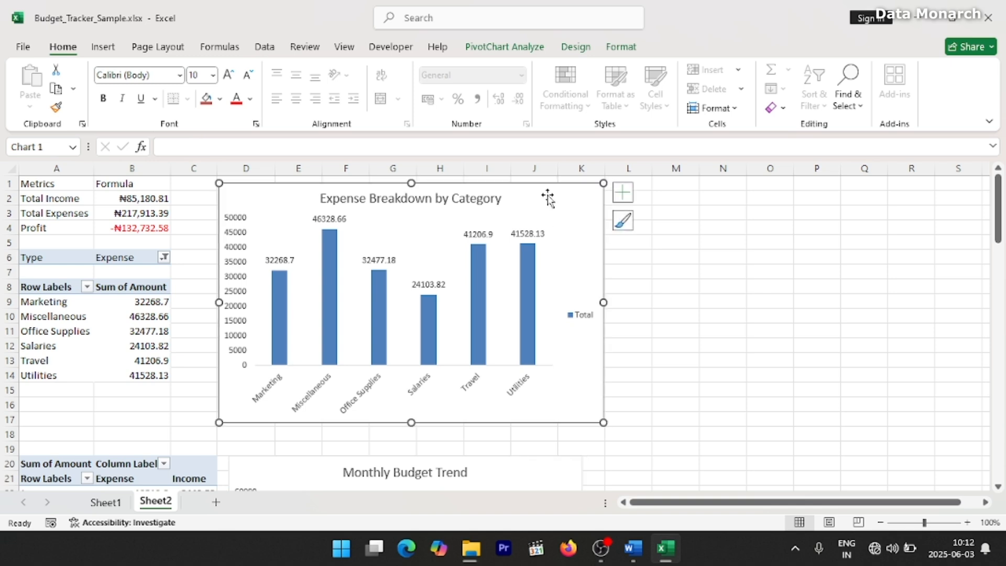
left_click(518, 55)
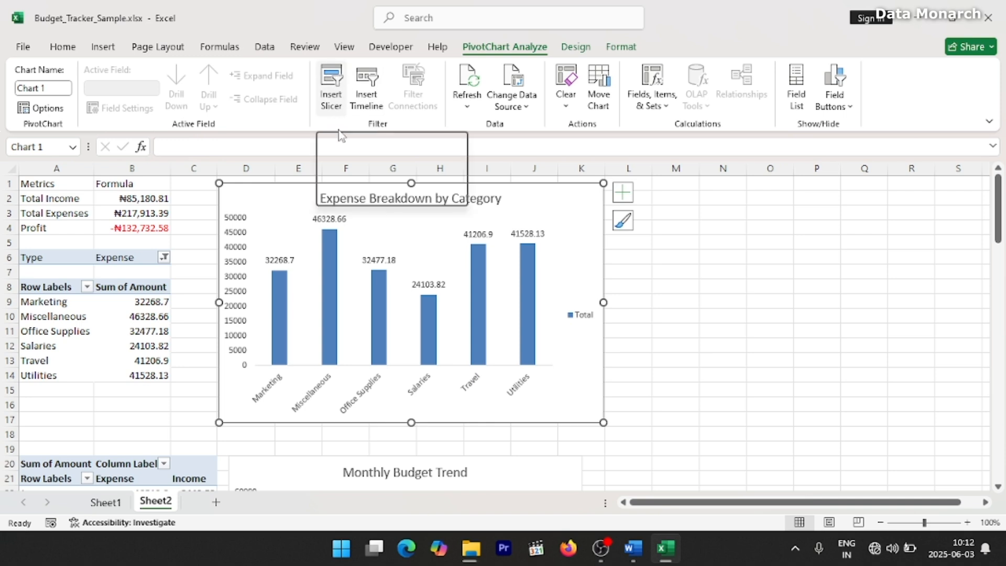
left_click(335, 75)
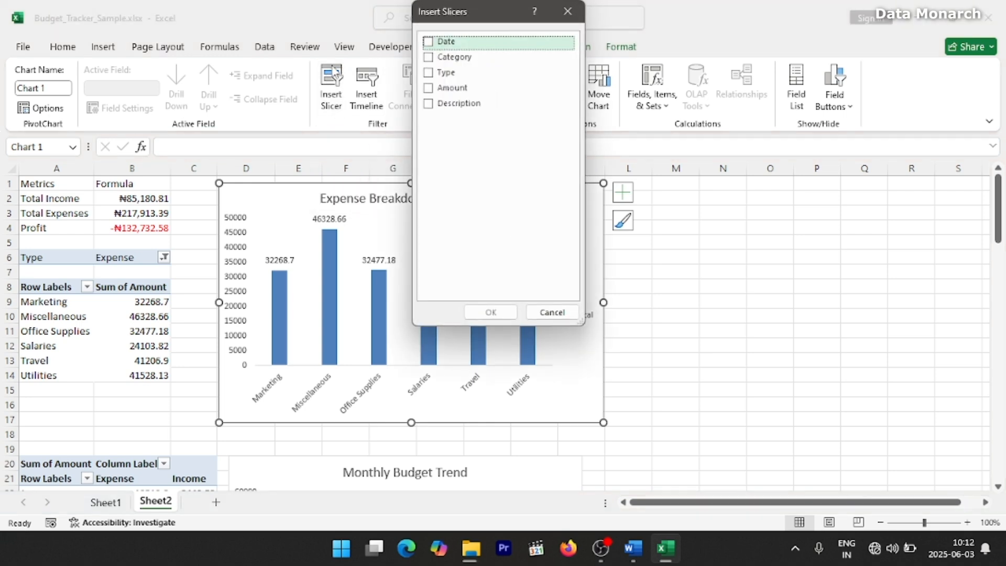
left_click(431, 57)
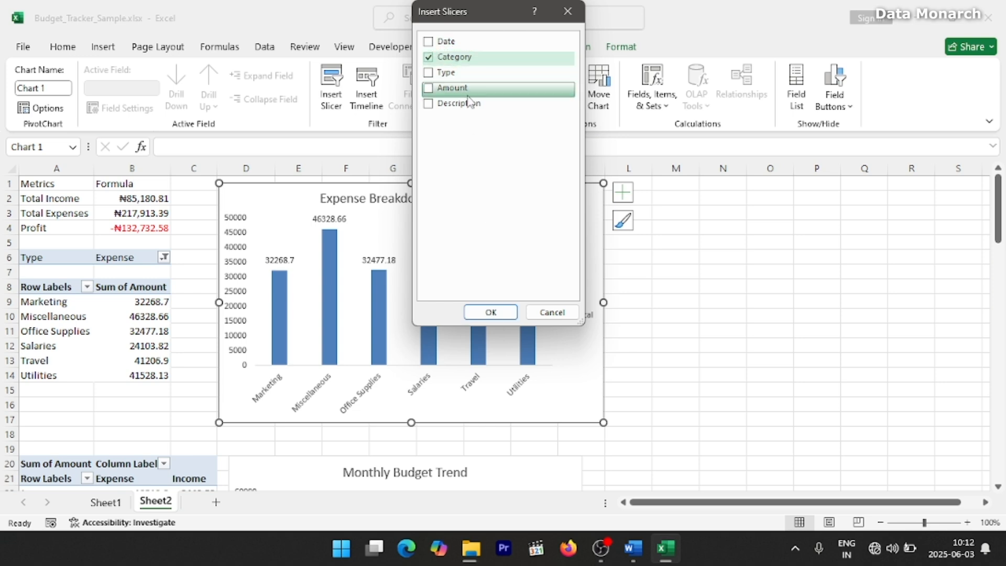
left_click(490, 312)
left_click_drag(482, 355, 580, 333)
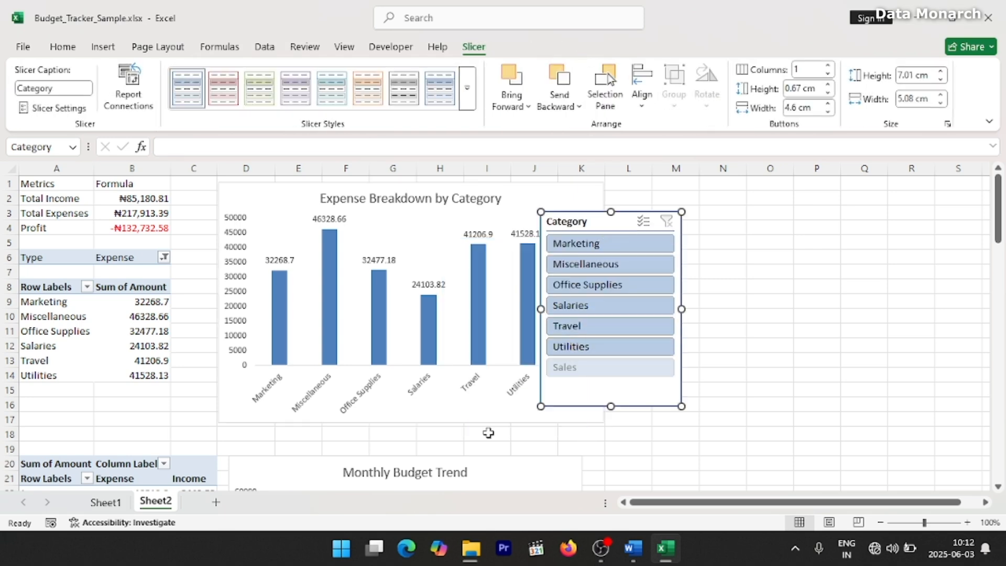
Insert a Type slicer for the Monthly Budget Trend chart and place it beside the chart.
left_click(511, 464)
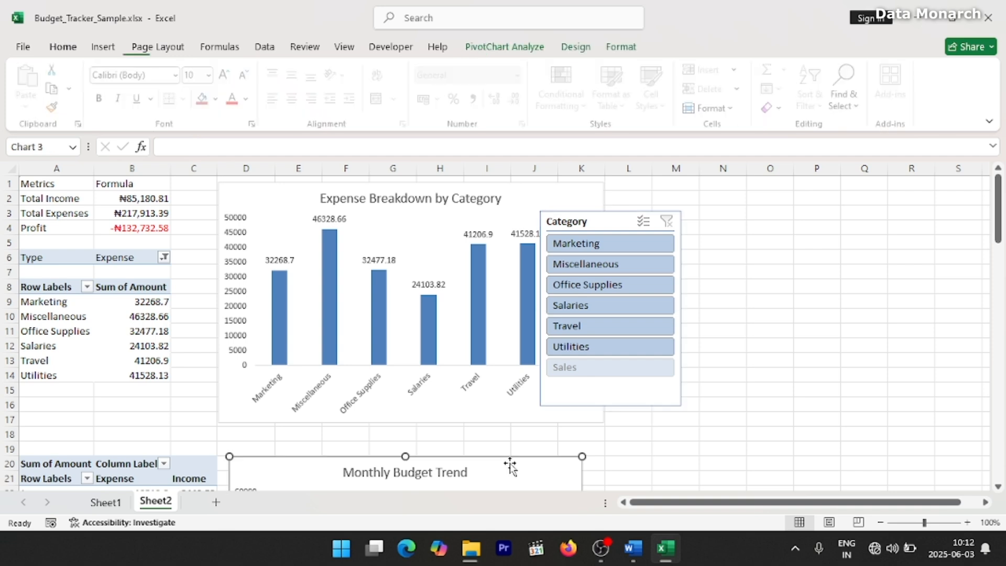
scroll(510, 464, "down", 4)
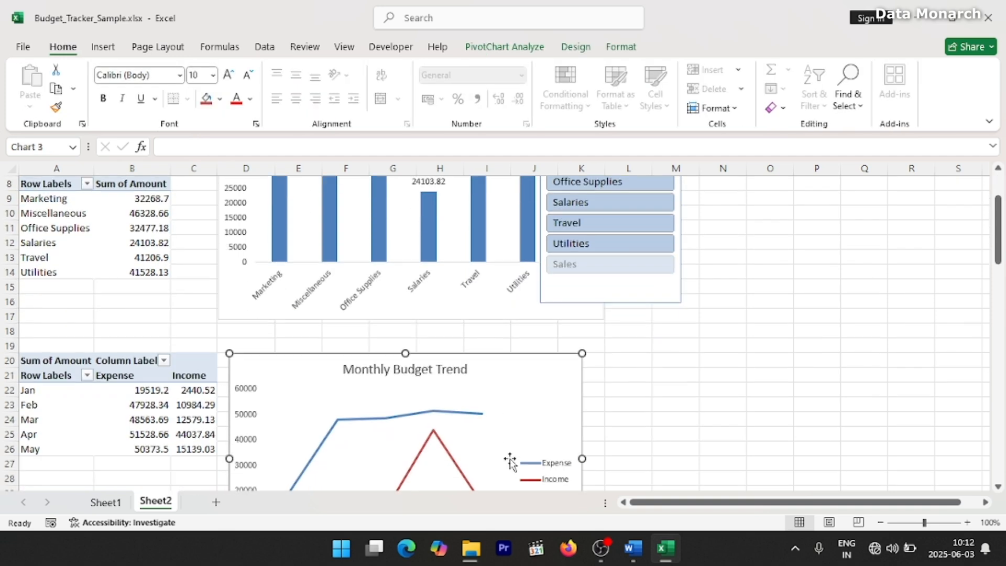
left_click(504, 47)
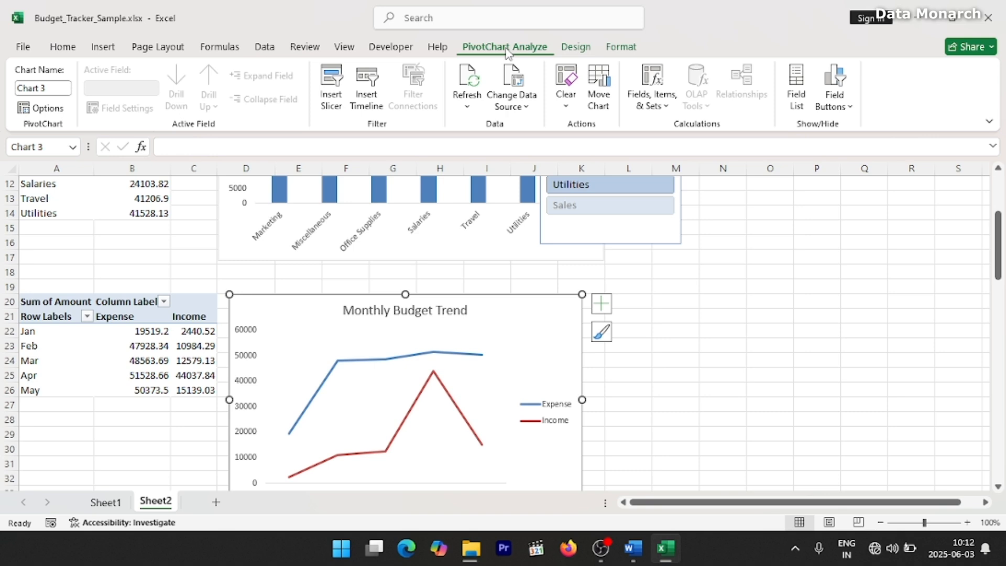
left_click(338, 105)
left_click(429, 73)
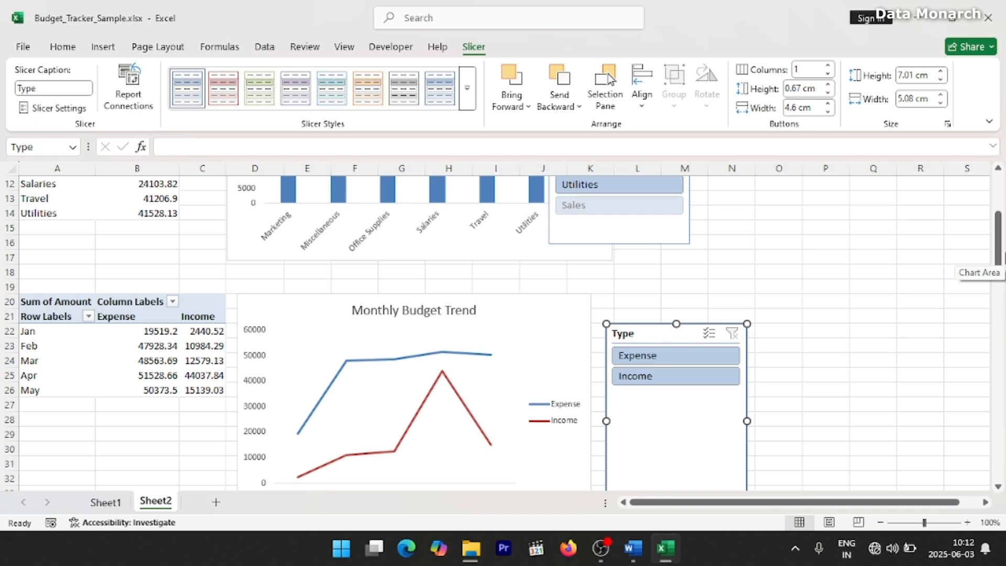
Insert two blank rows above the metrics table on Sheet2.
left_click_drag(998, 252, 998, 205)
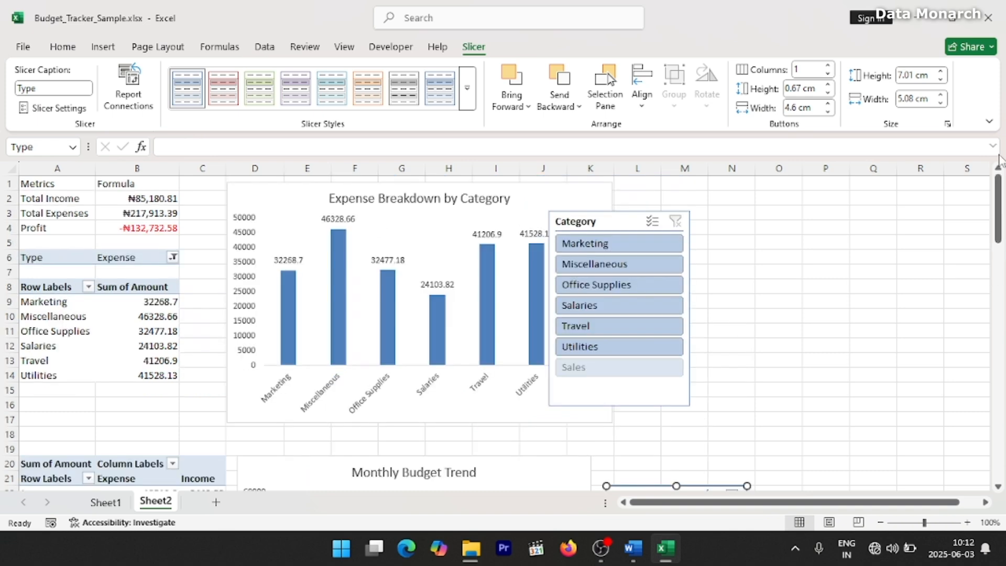
right_click(7, 184)
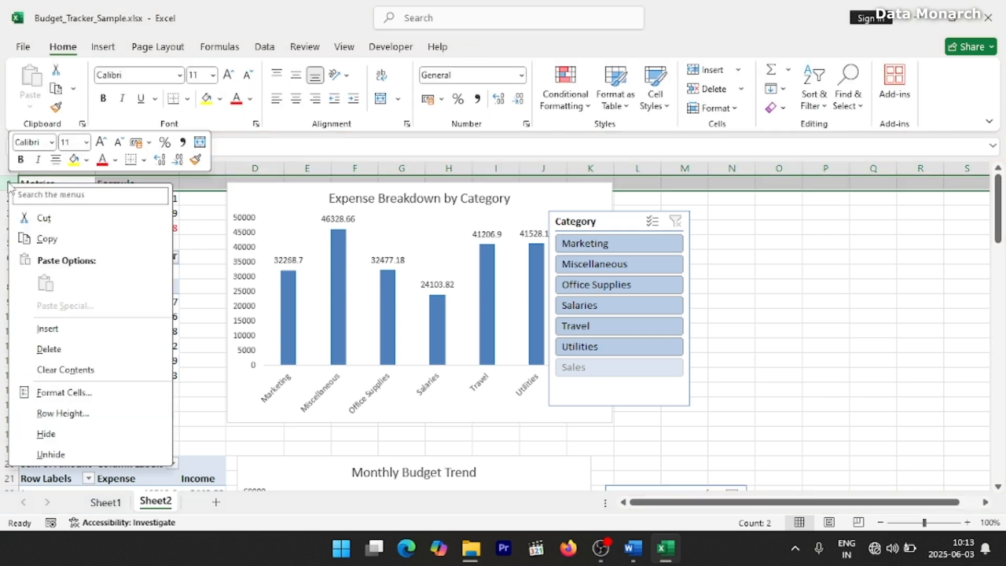
left_click(82, 328)
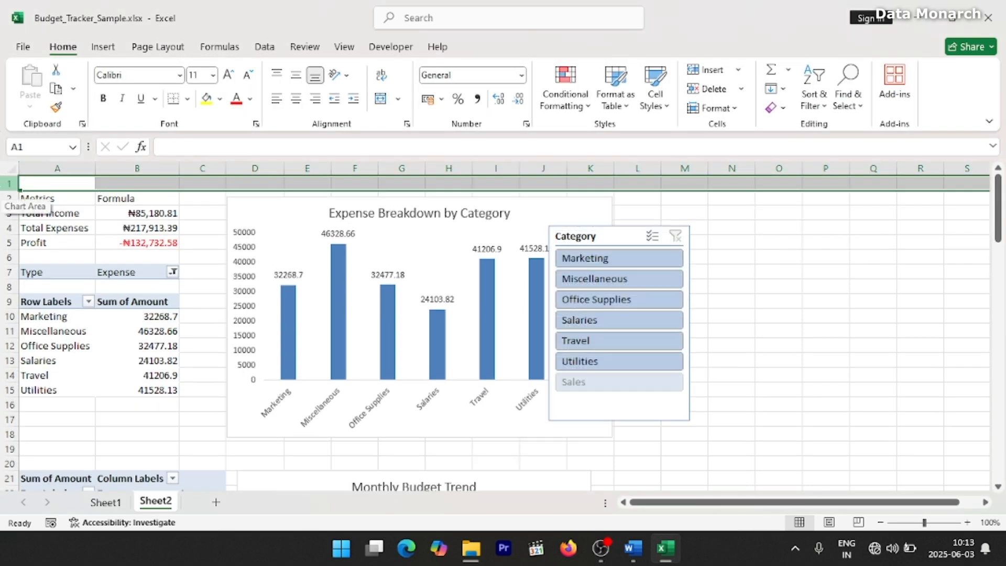
right_click(5, 183)
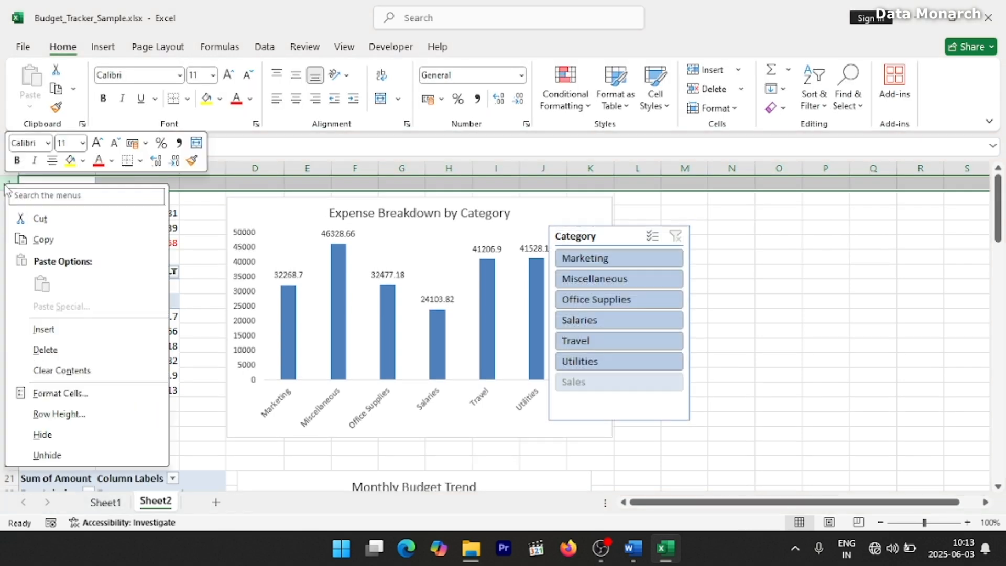
left_click(68, 330)
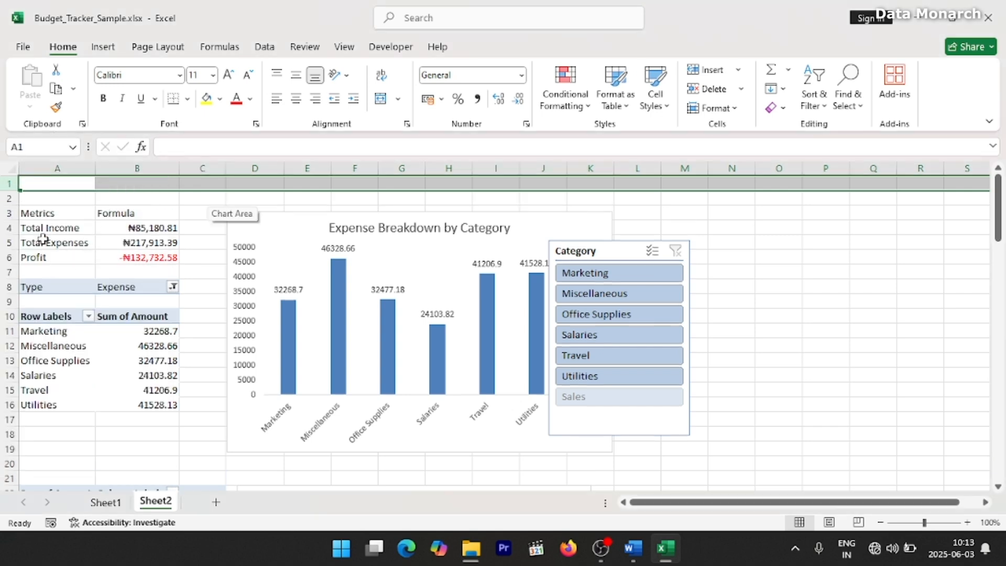
Fill the metrics table A3:B6 with a light gray background.
left_click_drag(37, 214, 155, 258)
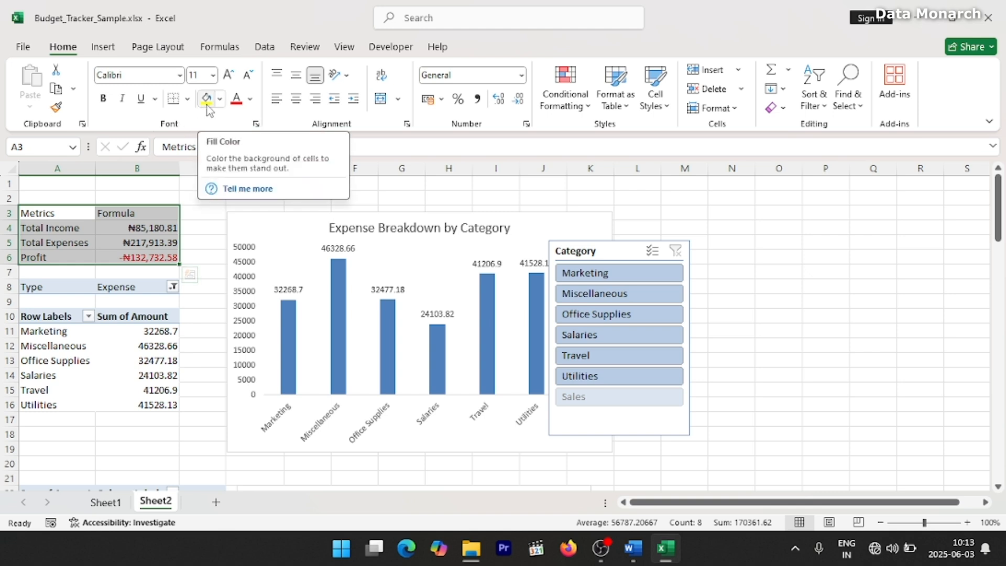
left_click(220, 99)
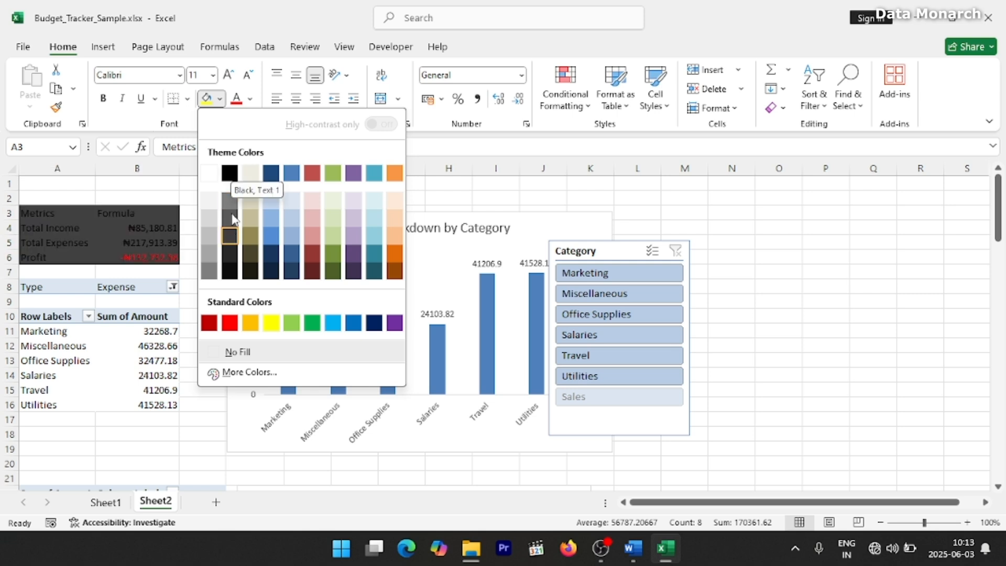
left_click(208, 216)
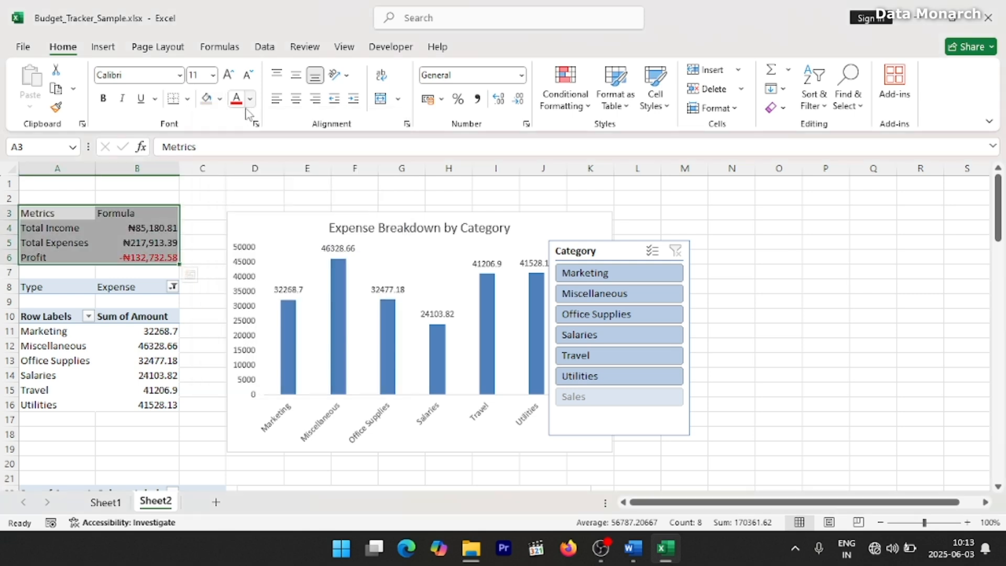
Set the Metrics and Formula header cells to Arial Black, size 12.
left_click_drag(56, 214, 125, 214)
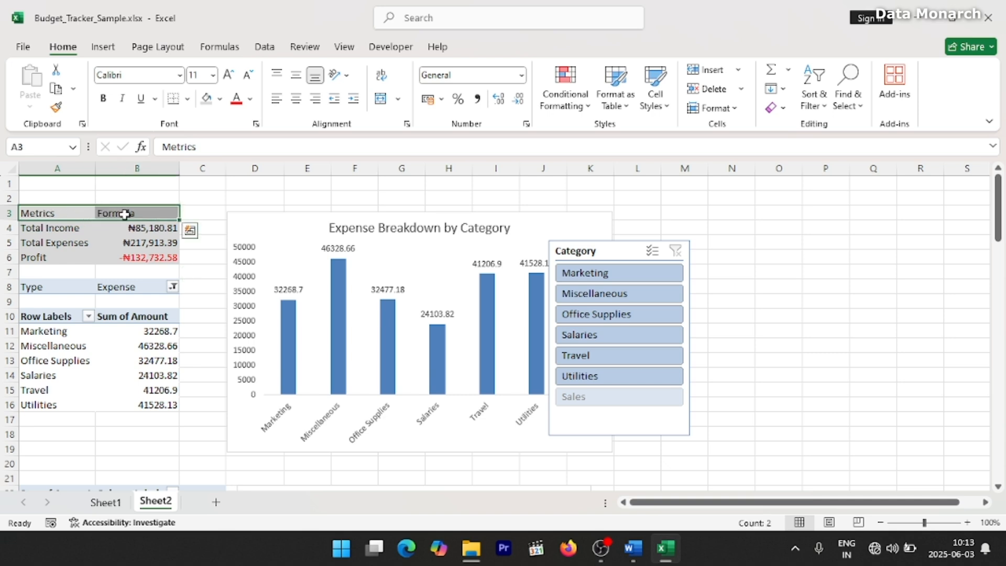
left_click(180, 75)
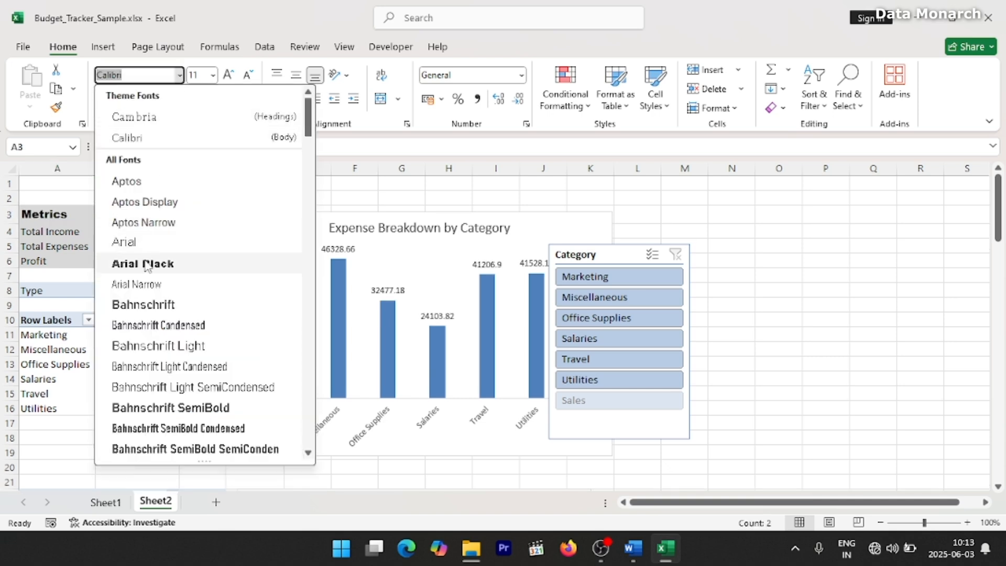
left_click(146, 263)
left_click(213, 75)
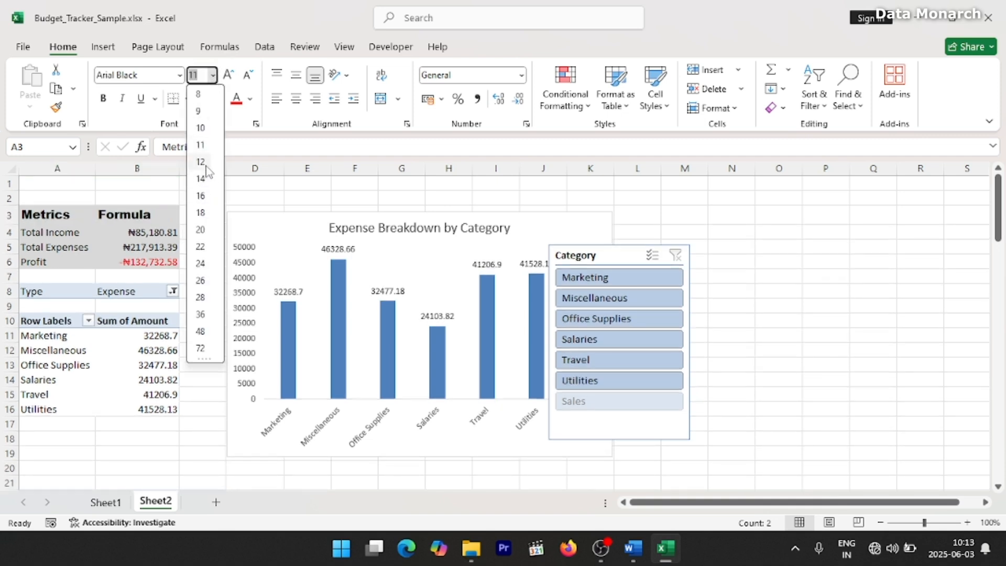
left_click(206, 166)
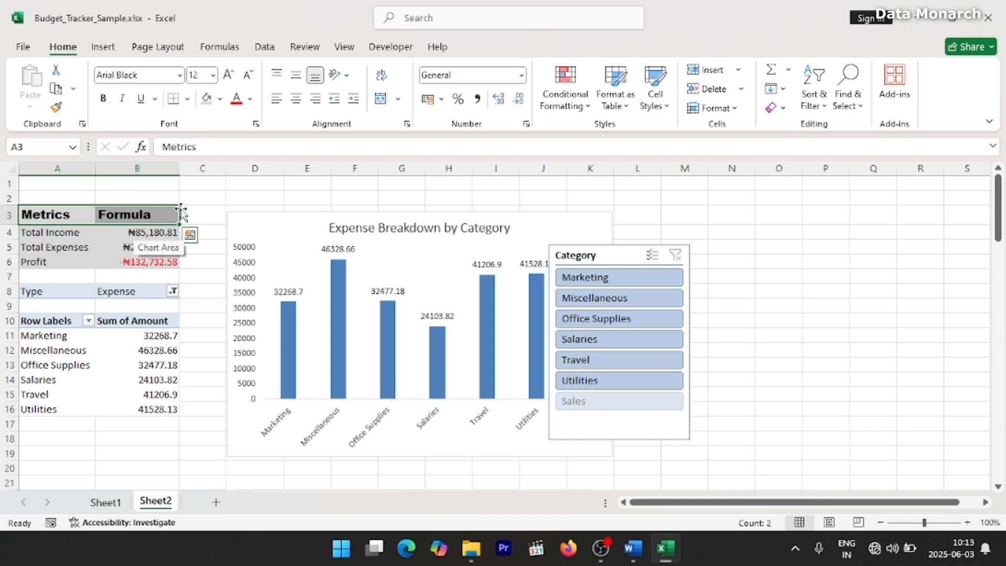
Apply outside borders around the metrics table A3:B6.
left_click_drag(78, 223, 145, 263)
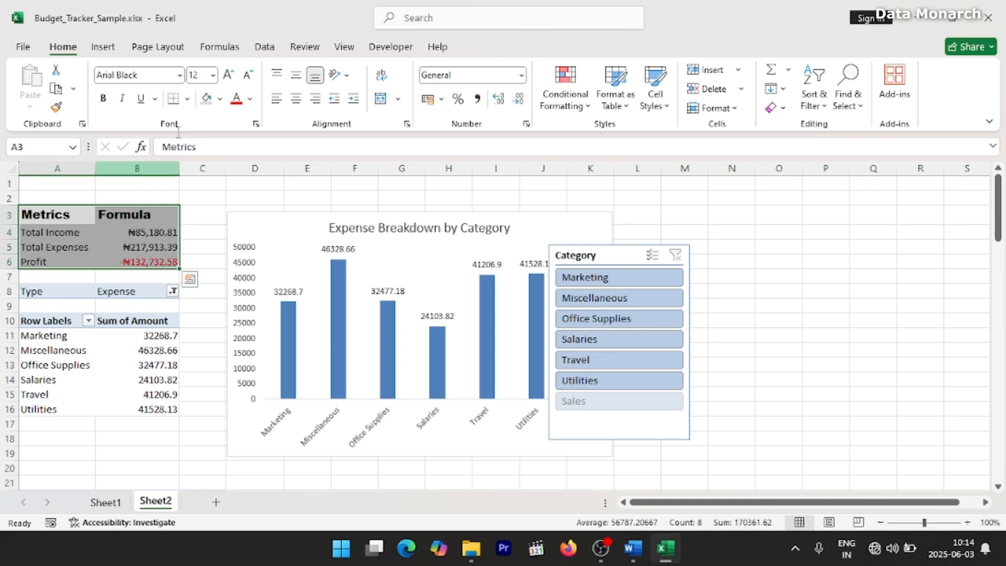
left_click(188, 99)
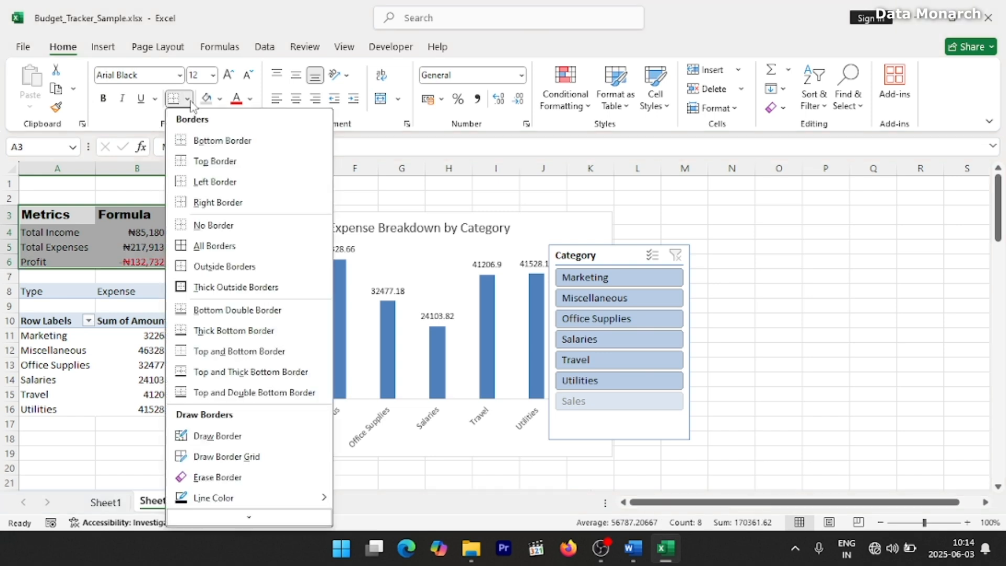
left_click(188, 101)
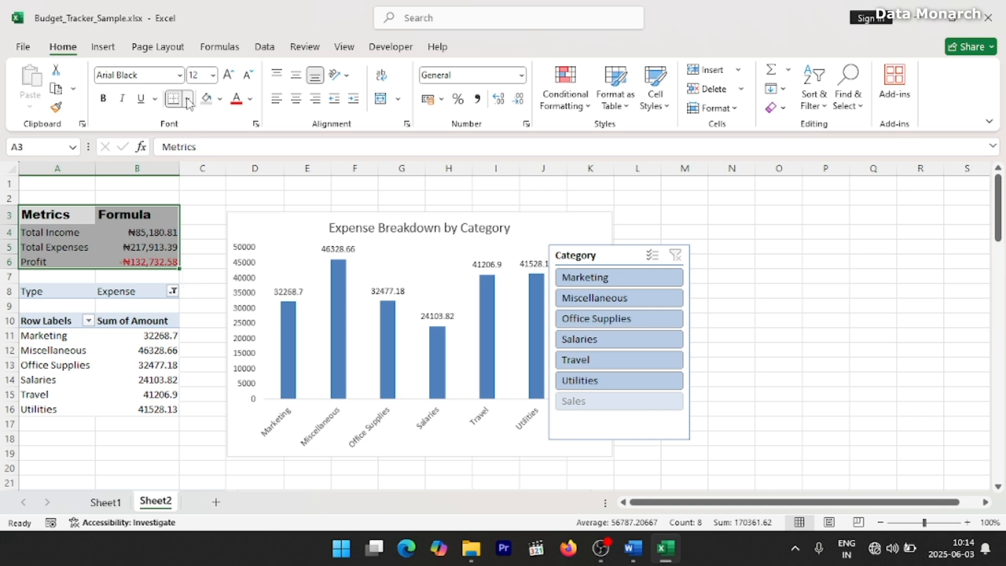
left_click(188, 100)
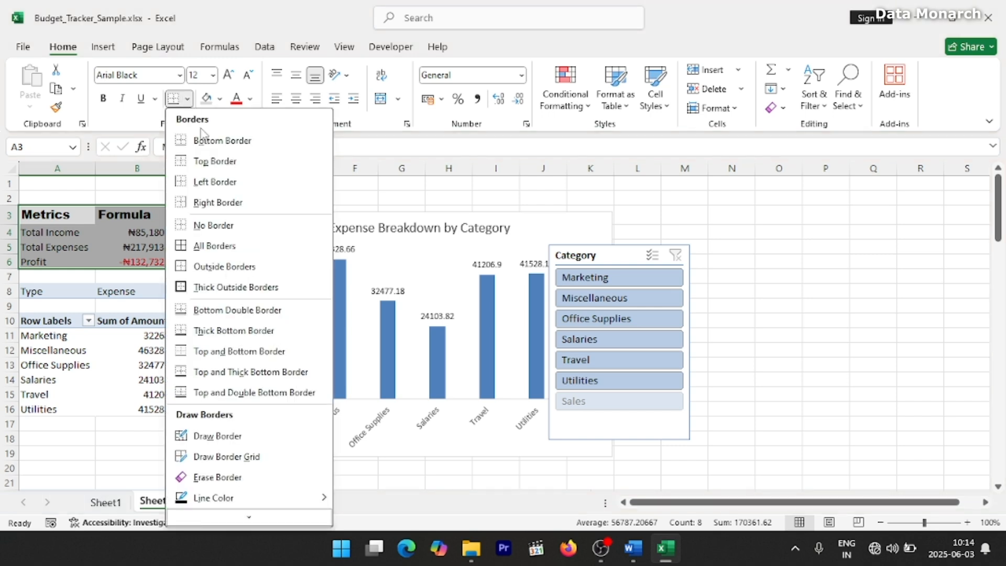
left_click(233, 269)
Add a bottom border beneath the Metrics and Formula header row.
left_click(58, 232)
left_click_drag(57, 214, 137, 214)
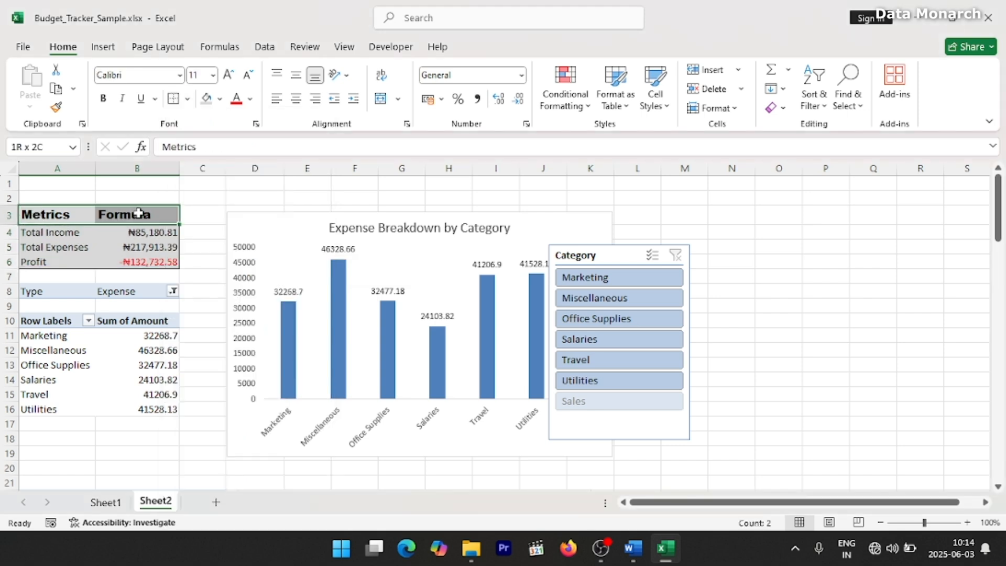
left_click(188, 99)
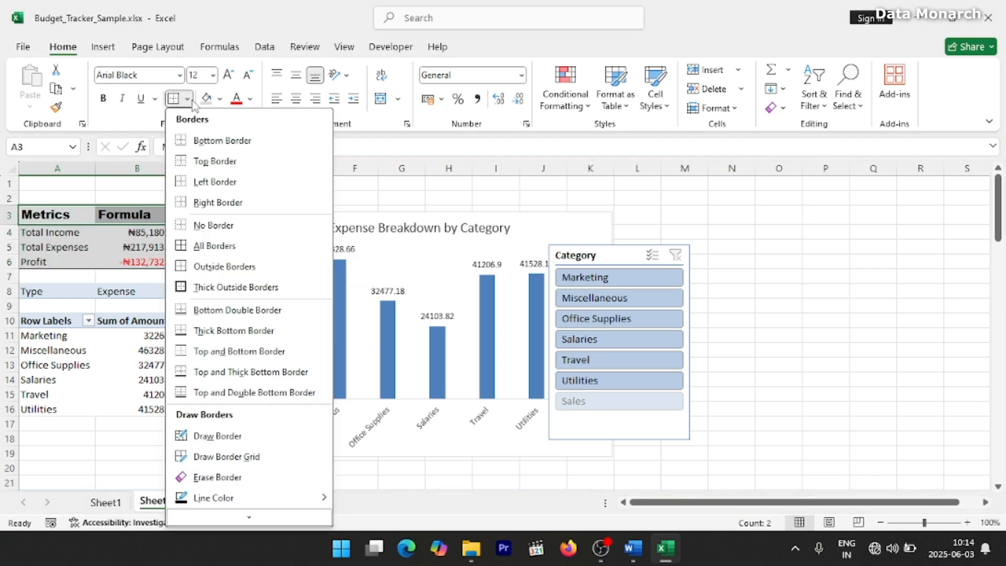
left_click(207, 141)
left_click(111, 259)
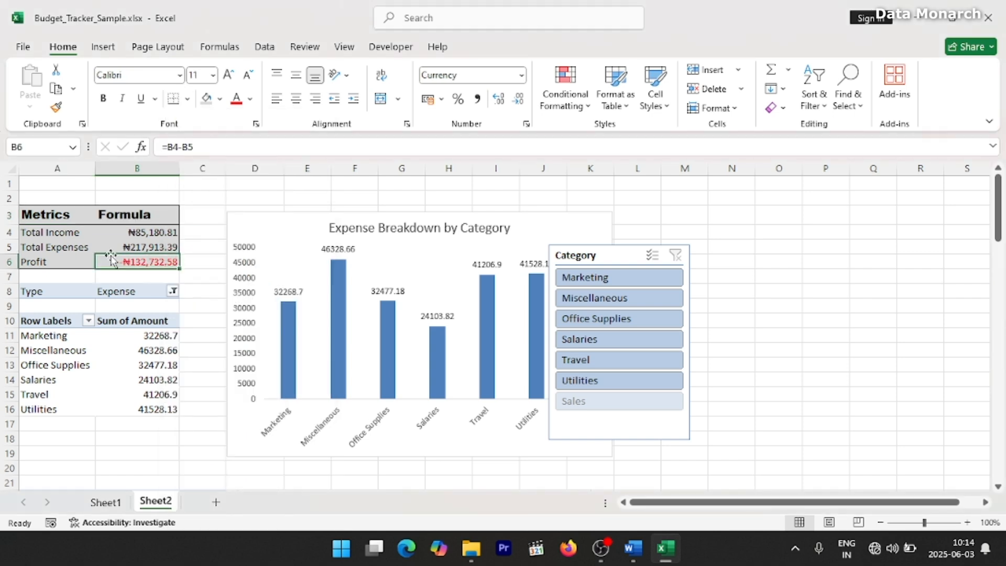
Insert a blank column to the left of the metrics table and PivotTables.
right_click(43, 164)
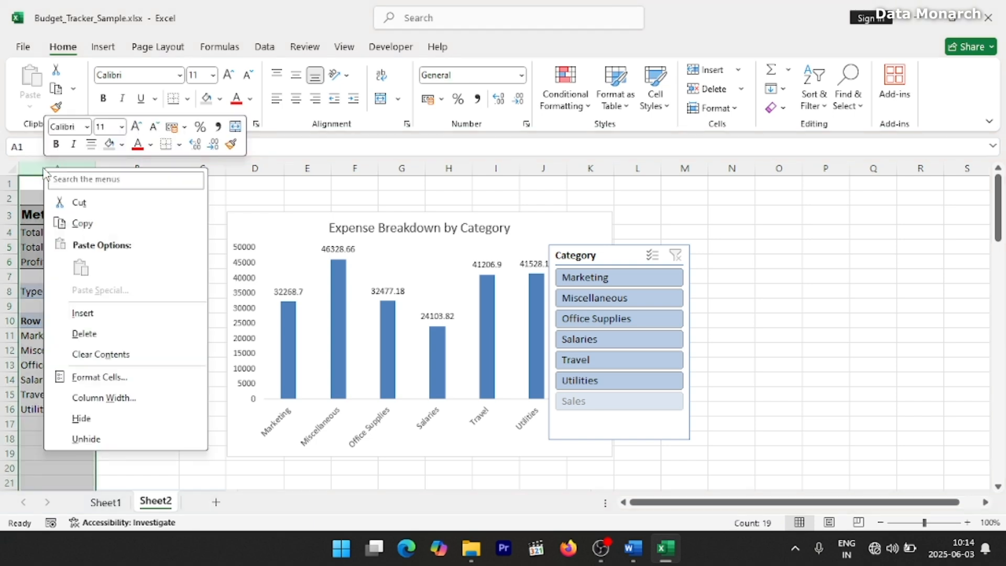
left_click(83, 313)
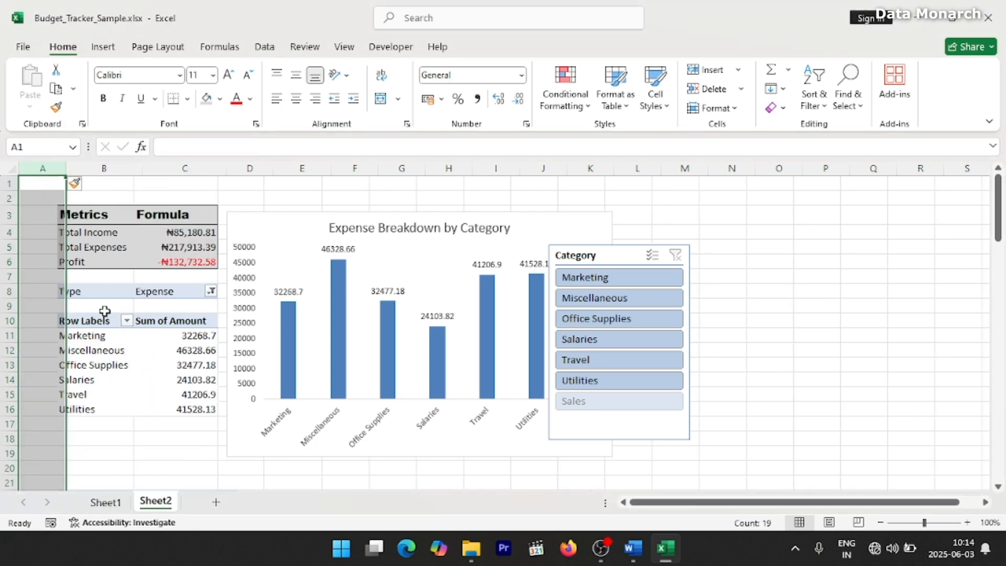
scroll(144, 275, "down", 2)
scroll(141, 272, "up", 2)
left_click(170, 245)
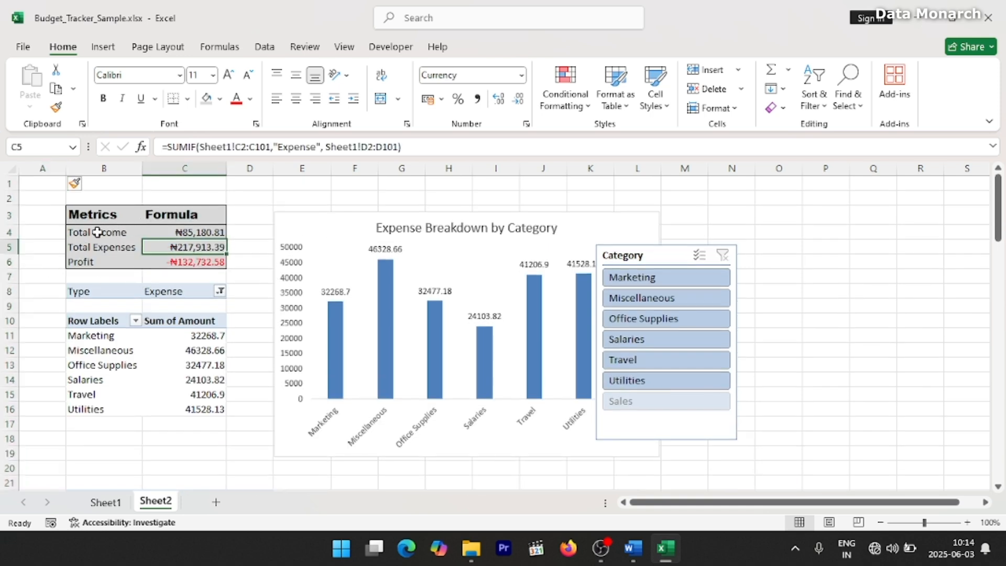
left_click(255, 258)
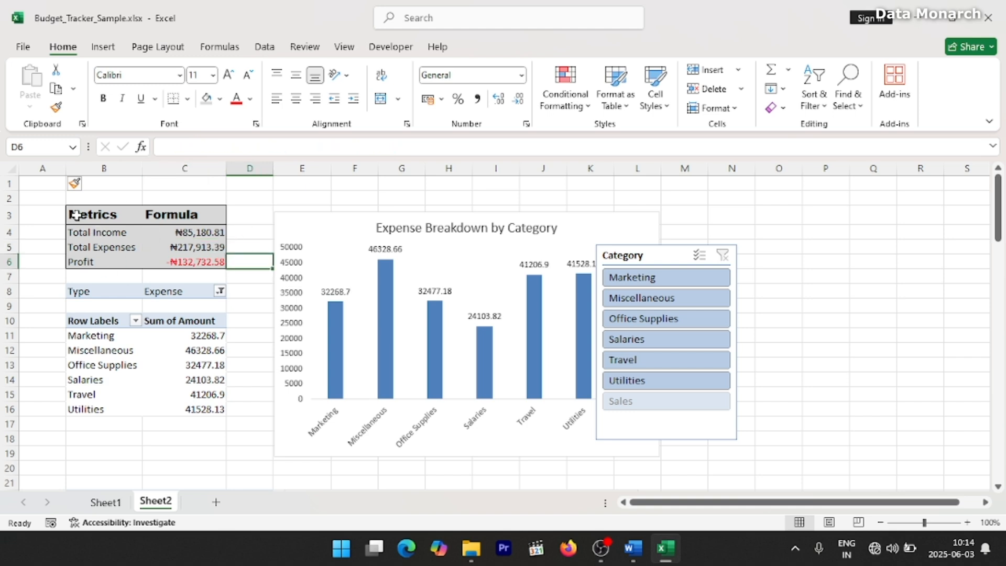
Draw borders in the thickest solid line style around the metrics table B3:C6, beneath its header row and between its two columns.
left_click_drag(76, 214, 171, 262)
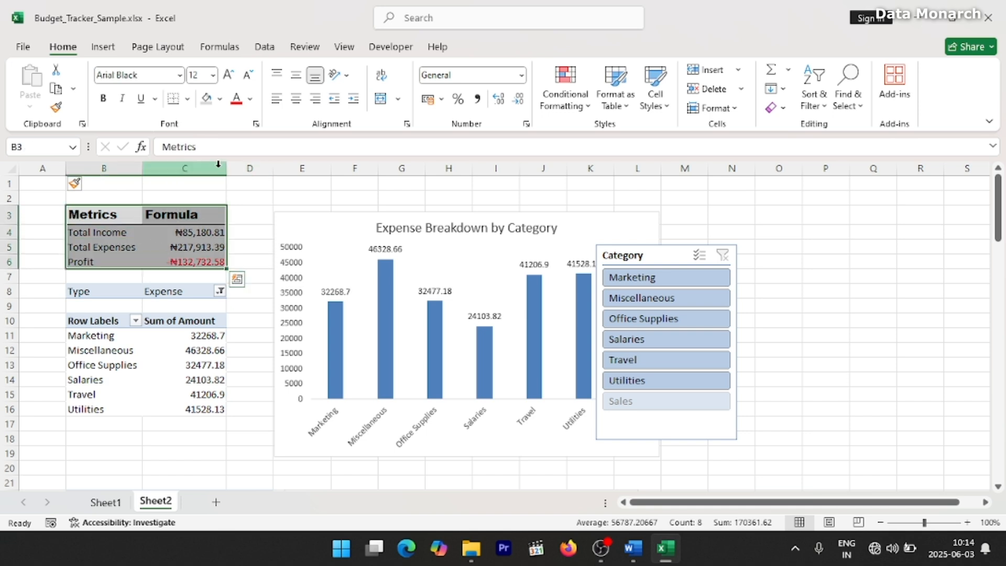
left_click(188, 100)
mouse_move(243, 517)
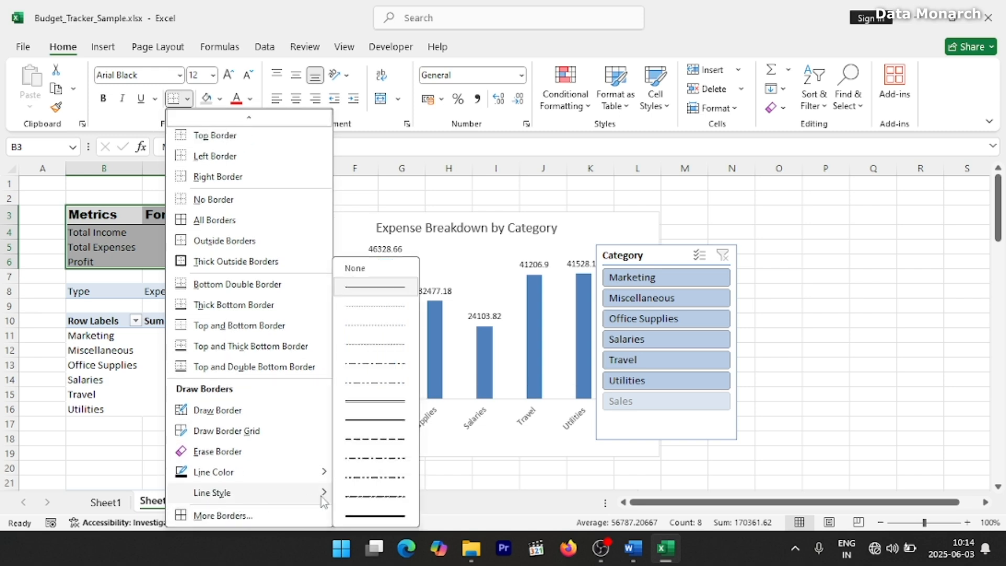
left_click(368, 517)
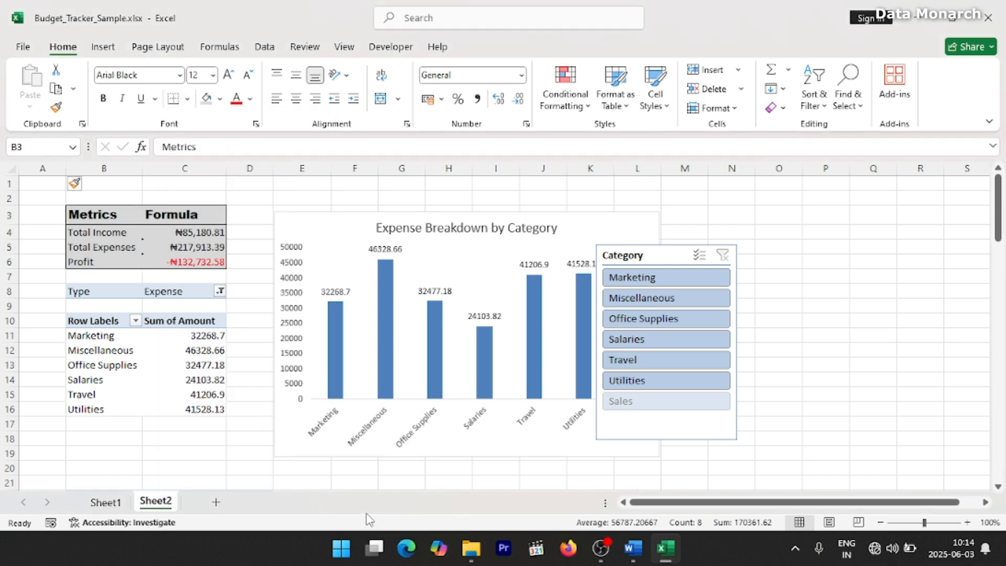
left_click(215, 204)
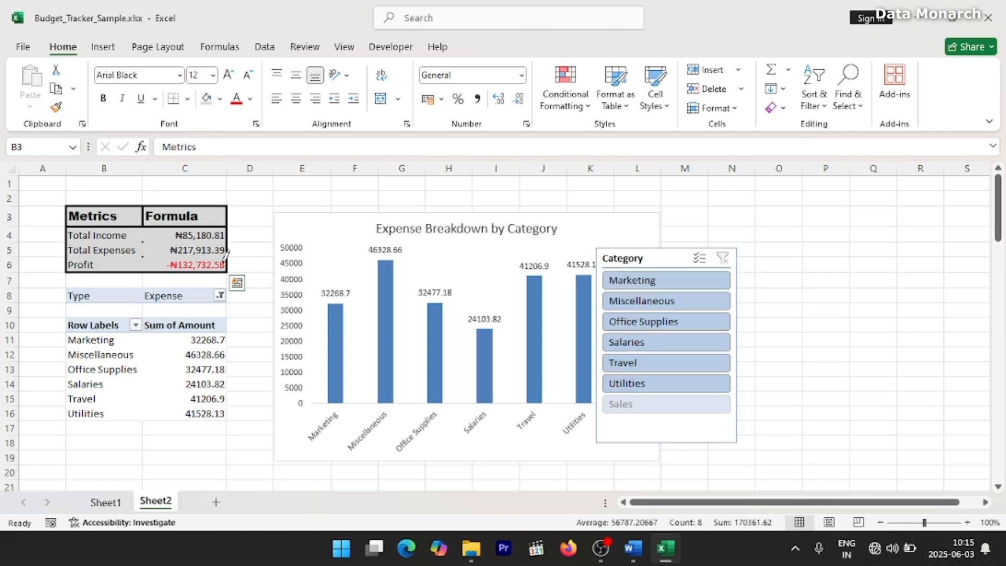
left_click_drag(147, 263, 149, 242)
left_click(187, 99)
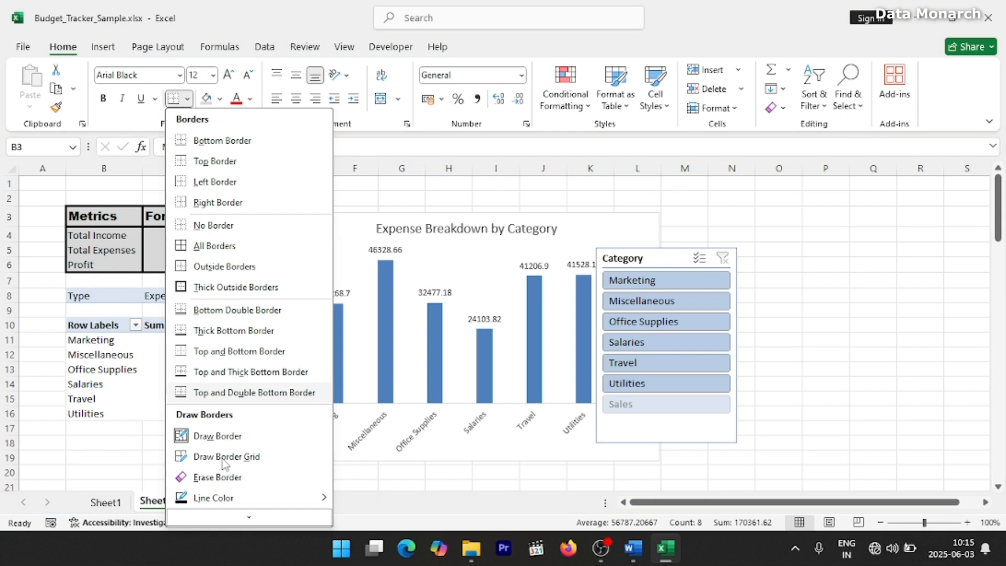
left_click(231, 515)
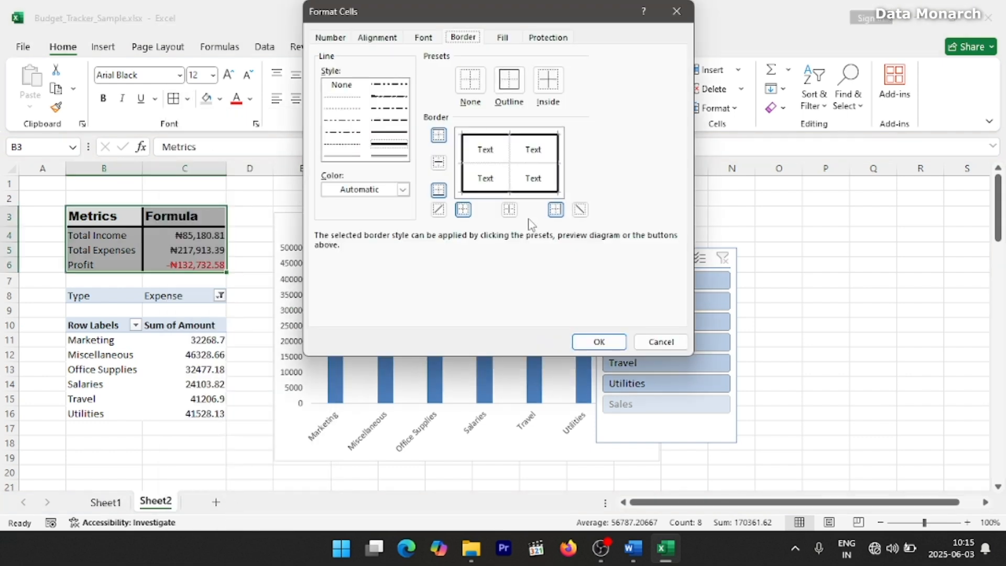
left_click(661, 342)
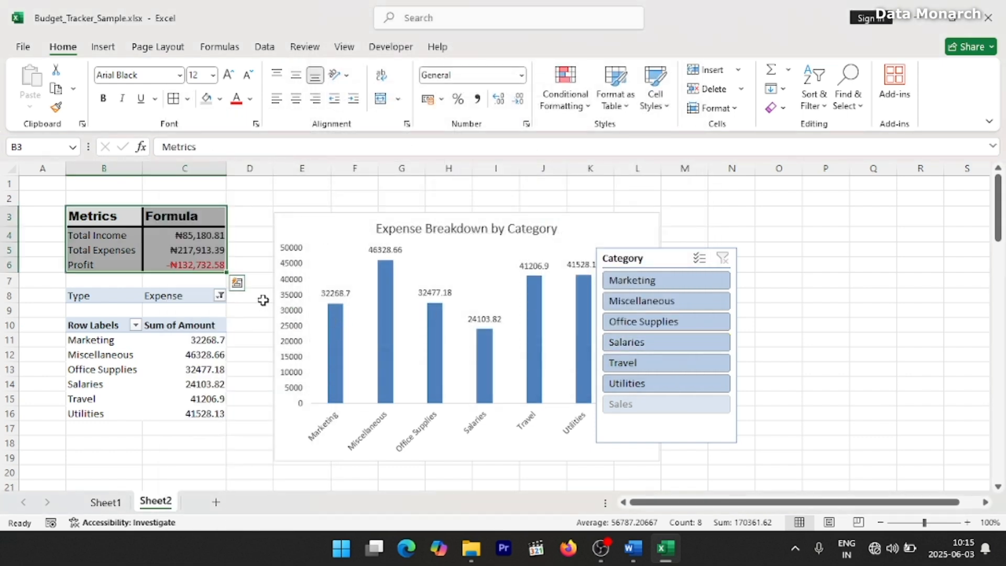
left_click(262, 268)
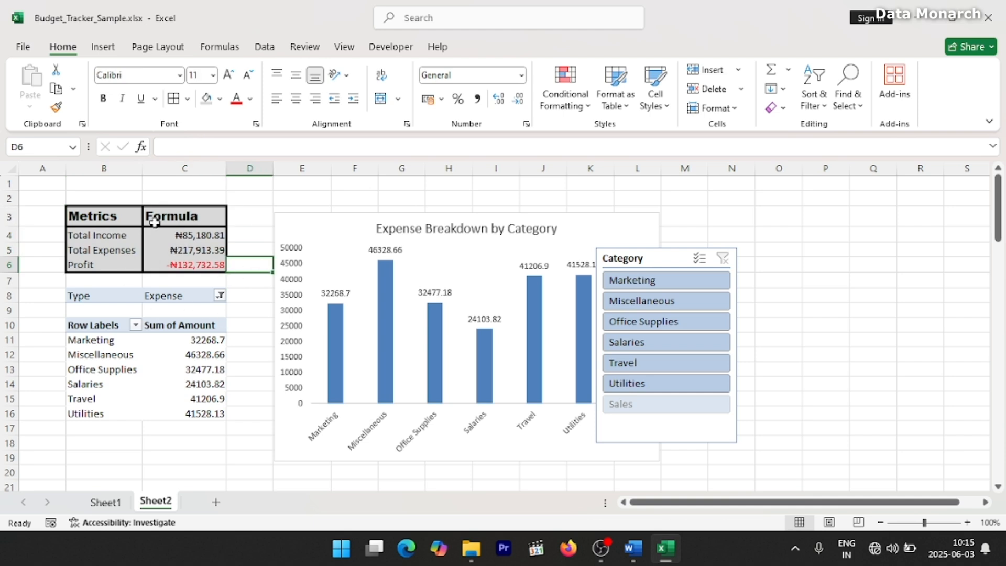
Place both PivotCharts closer to their PivotTables, with the Category and Type slicers beside their matching charts.
left_click_drag(351, 222, 319, 215)
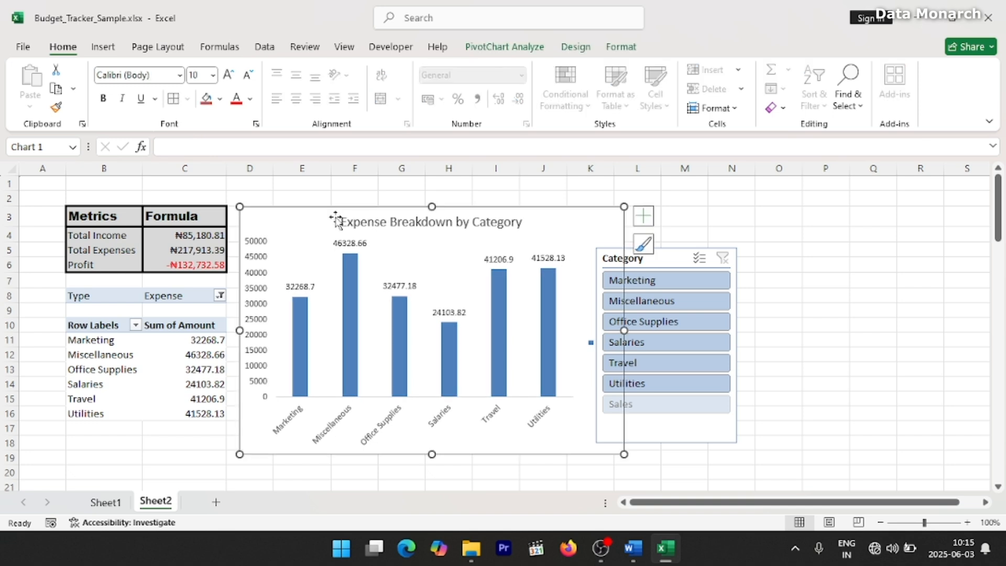
left_click_drag(676, 256, 710, 215)
mouse_move(998, 208)
left_mouse_down()
mouse_move(998, 264)
mouse_move(997, 224)
left_mouse_up()
left_click(427, 337)
left_click_drag(427, 337, 431, 306)
left_click(699, 289)
left_click_drag(699, 289, 699, 308)
Delete the empty rows 18 to 21 between the category and monthly PivotTables.
left_click_drag(11, 375, 11, 335)
right_click(11, 335)
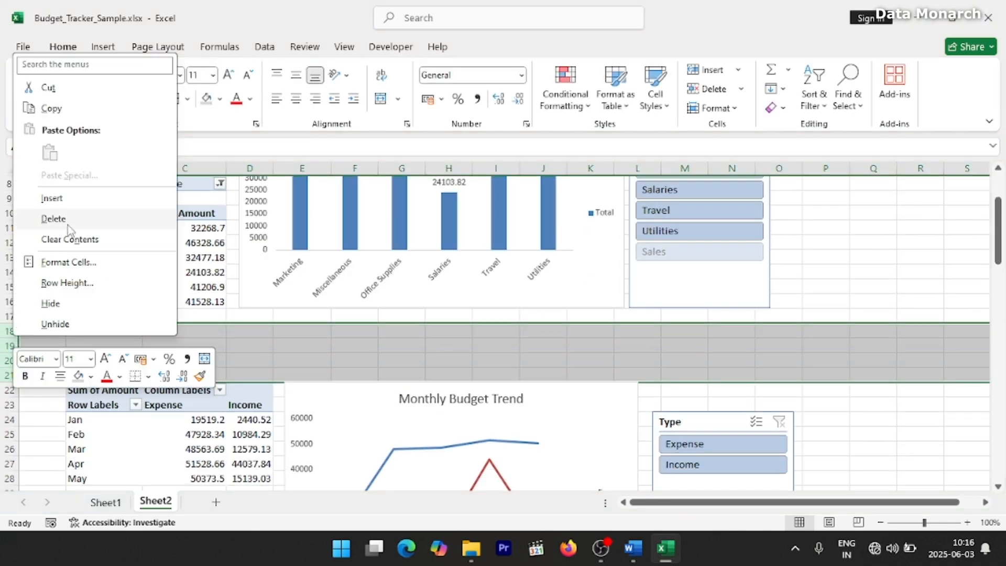
left_click(42, 219)
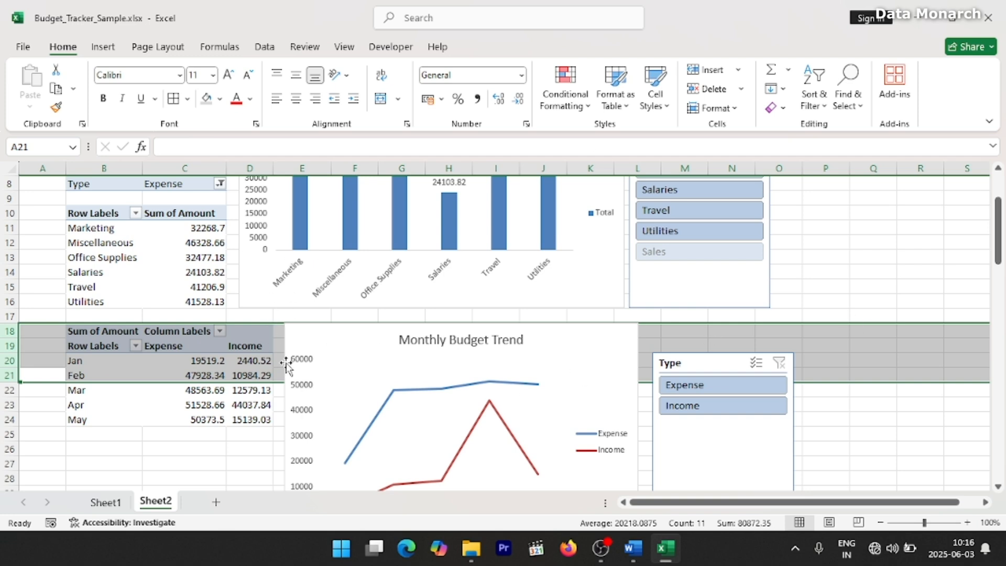
Align the Category slicer with the Type slicer and fit the expense chart to the monthly chart's left and right edges.
scroll(971, 269, "up", 3)
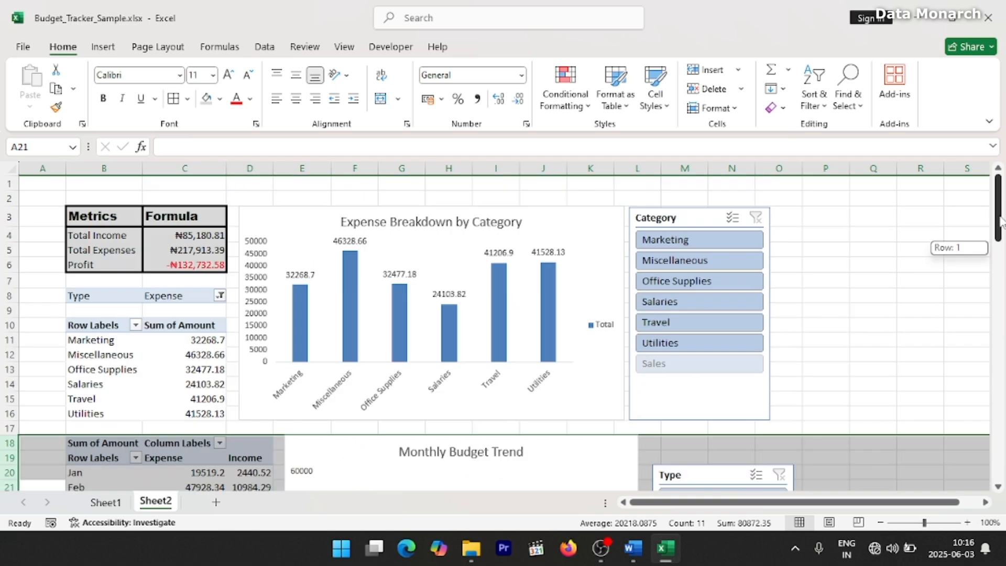
left_click(260, 456)
left_click_drag(695, 218, 727, 226)
mouse_move(564, 221)
left_mouse_down()
mouse_move(588, 220)
mouse_move(579, 220)
left_mouse_up()
left_click_drag(255, 313, 284, 312)
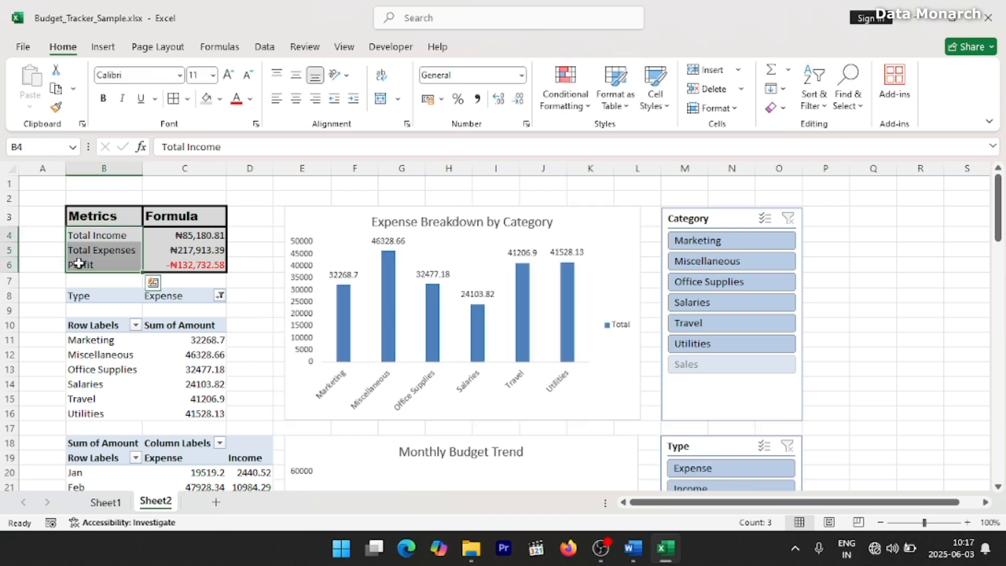
Insert a blank column before the tables and narrow columns B and Q as margins on either side of the dashboard.
right_click(56, 171)
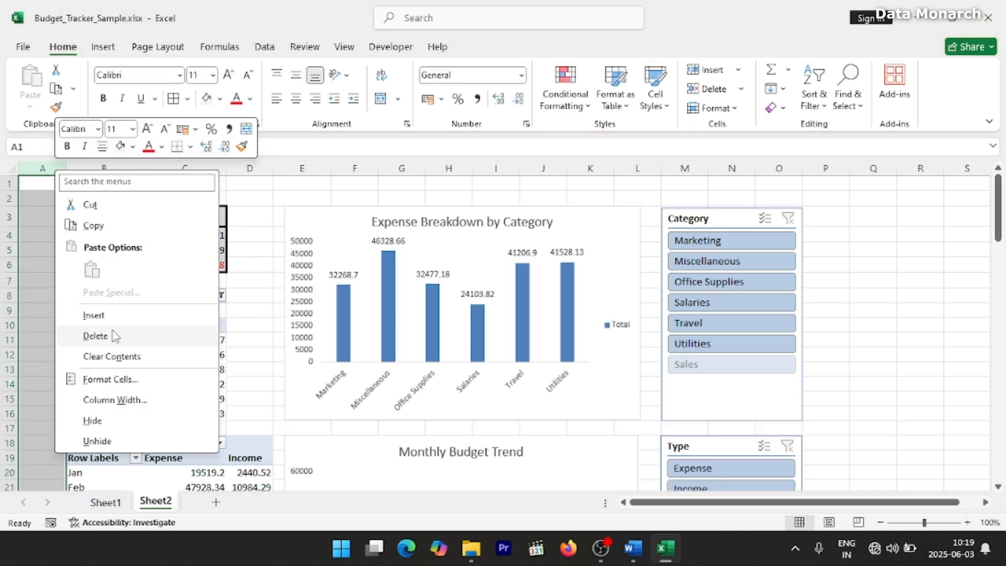
left_click(107, 314)
left_click_drag(113, 168, 817, 476)
left_click_drag(864, 168, 831, 175)
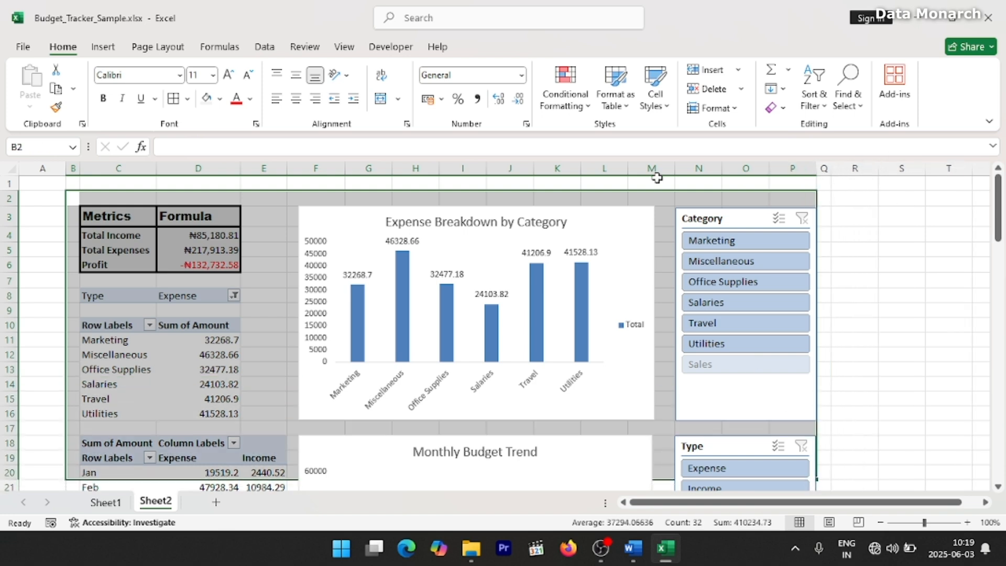
Apply a thick outside border around the whole dashboard area, starting at B2 and reaching column Q.
left_click(342, 213)
left_click_drag(71, 198, 828, 486)
left_click(187, 99)
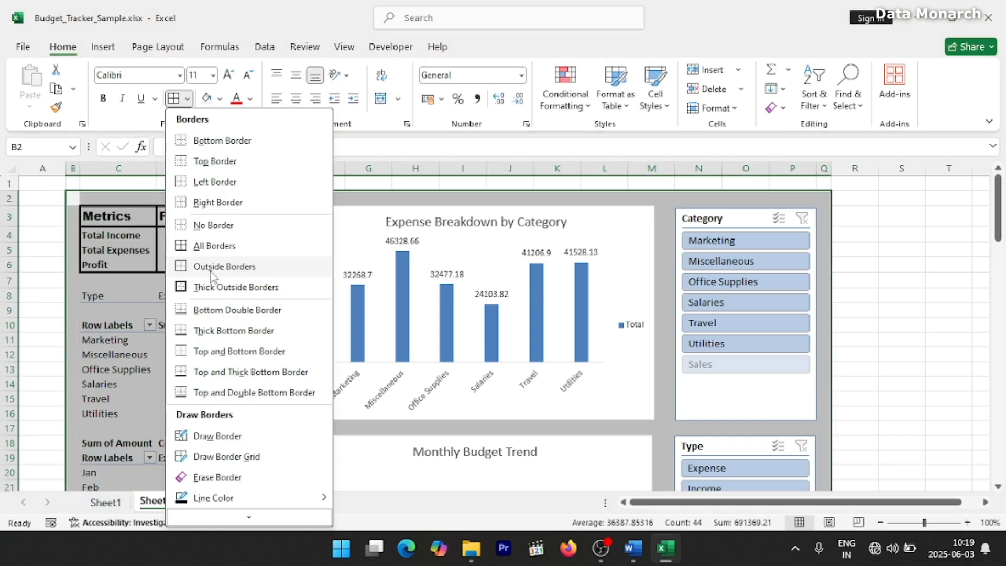
left_click(211, 271)
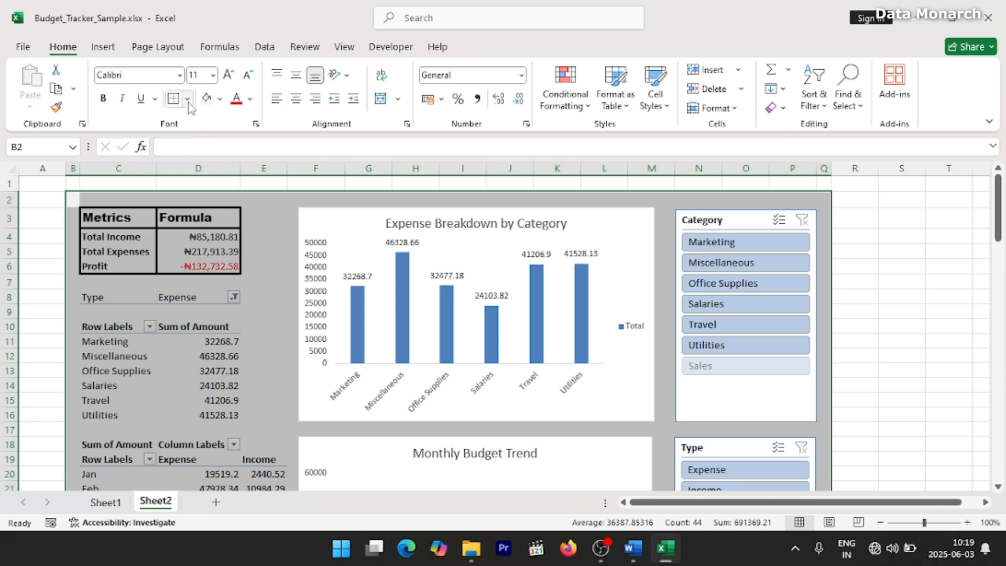
Try to change the dashboard's outer border colour to dark blue.
left_click(187, 99)
left_click(220, 516)
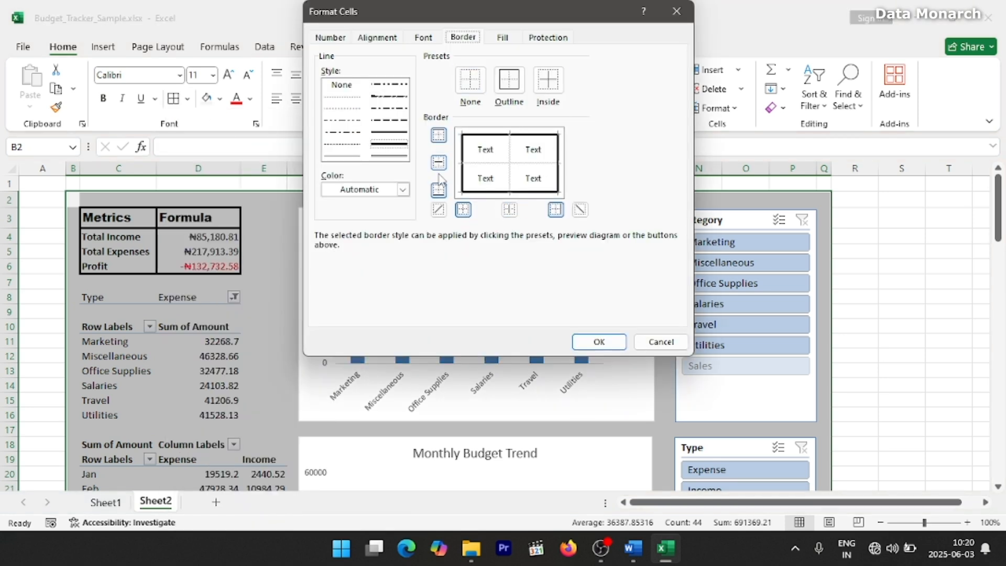
left_click(402, 189)
left_click(394, 253)
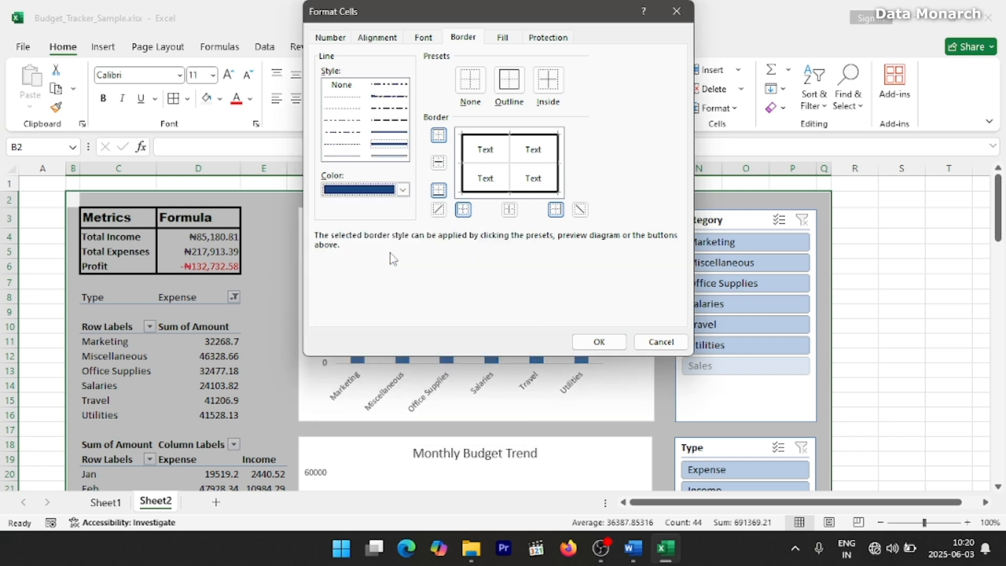
left_click(590, 343)
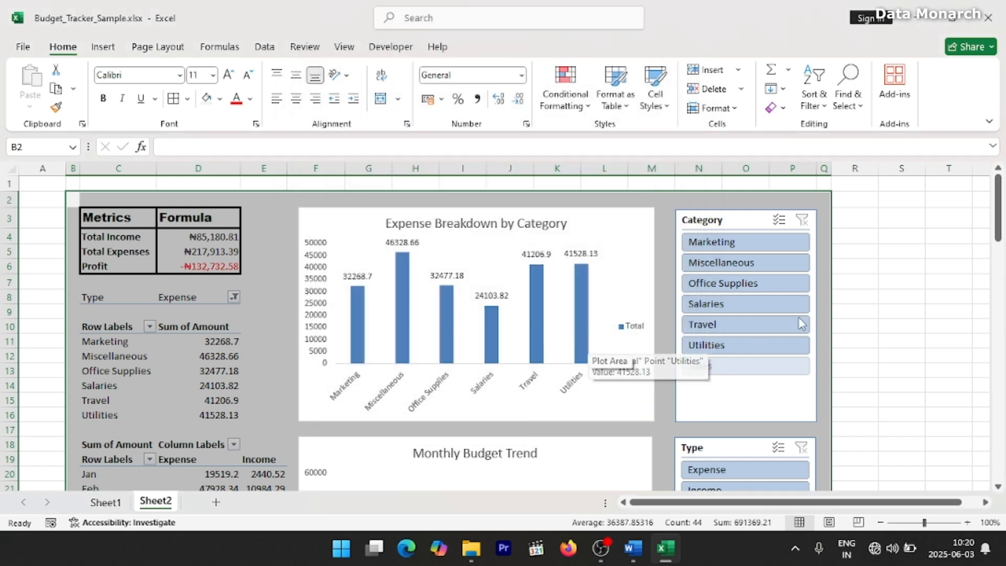
left_click(867, 311)
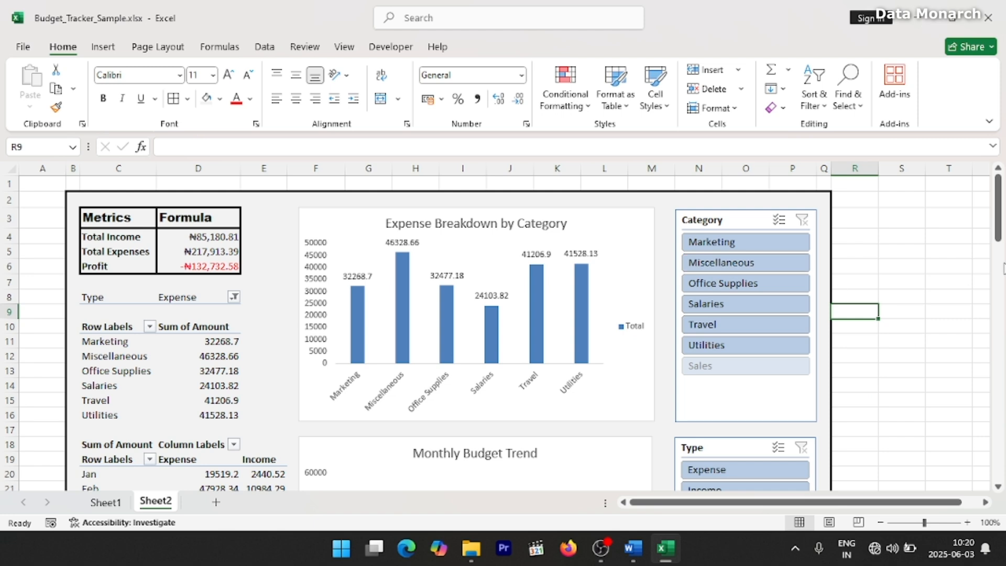
Test the Category slicer with Miscellaneous, Marketing, Salaries, Utilities and Sales, return to Marketing, and clear its filter.
mouse_move(997, 212)
left_mouse_down()
mouse_move(1001, 269)
mouse_move(1001, 214)
left_mouse_up()
left_click(710, 270)
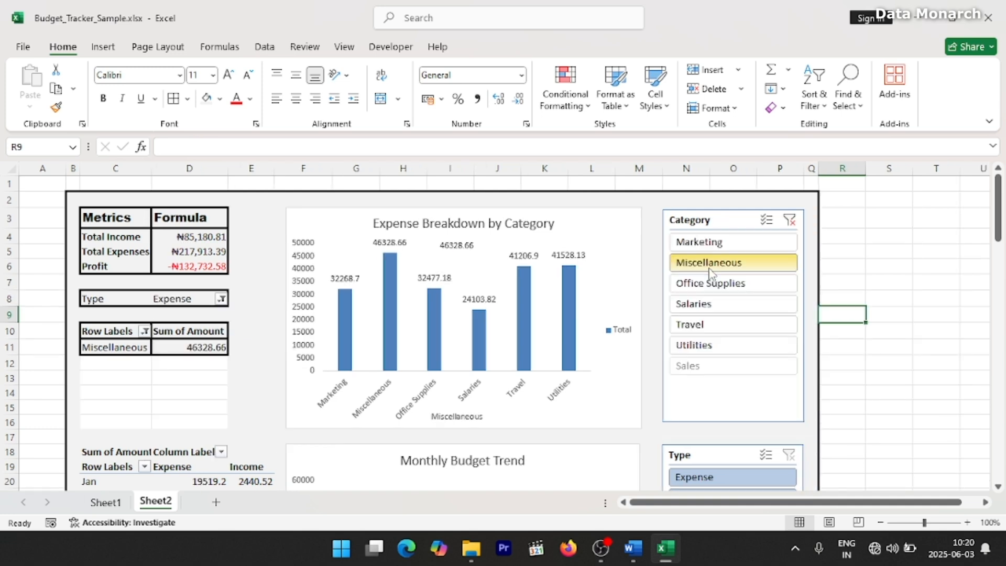
left_click(718, 244)
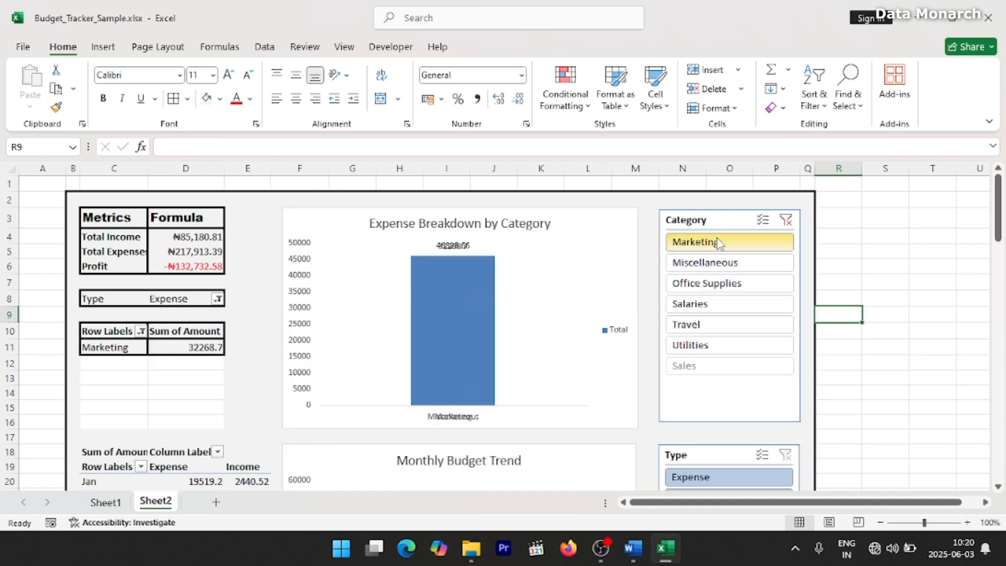
left_click(713, 298)
left_click(717, 343)
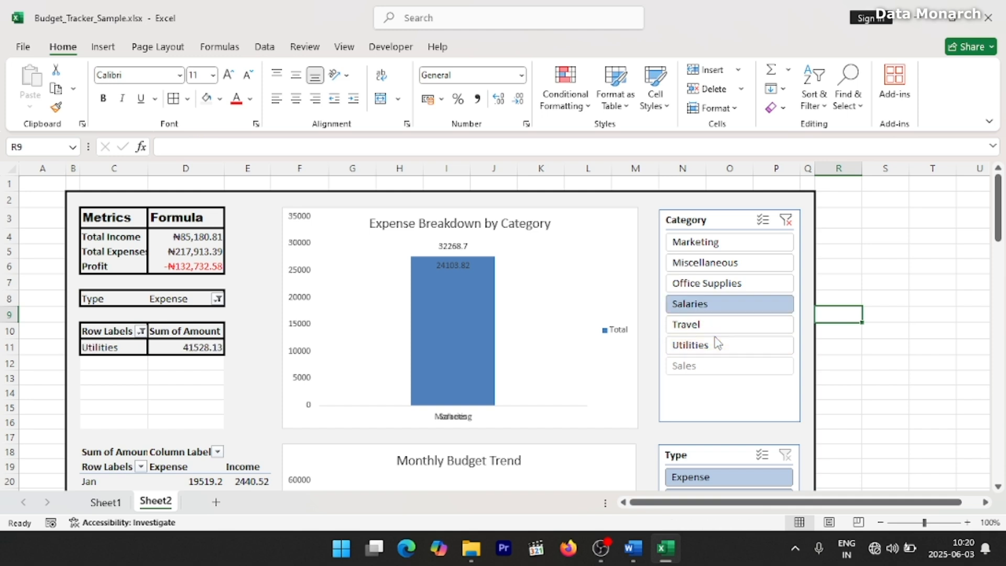
left_click(715, 365)
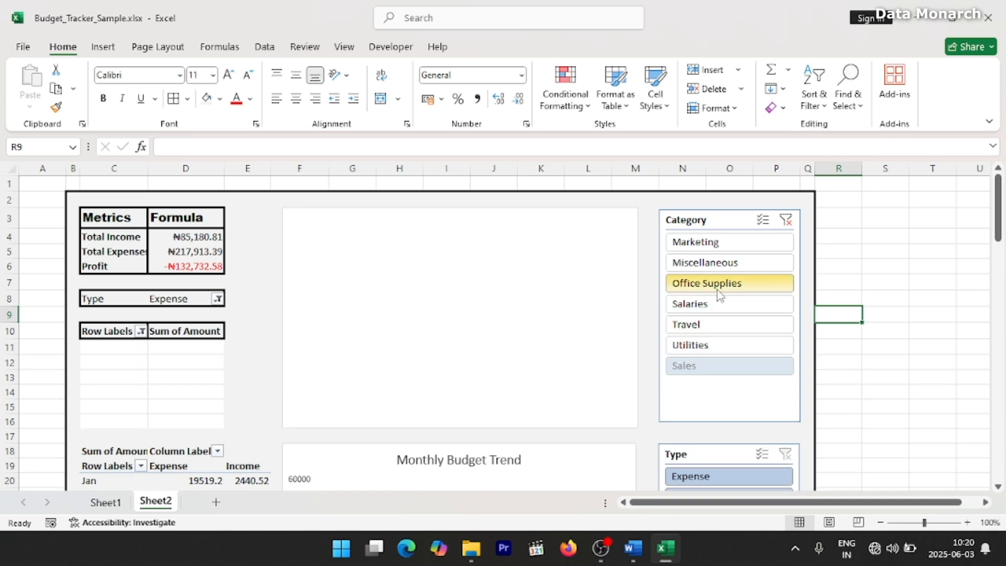
left_click(717, 246)
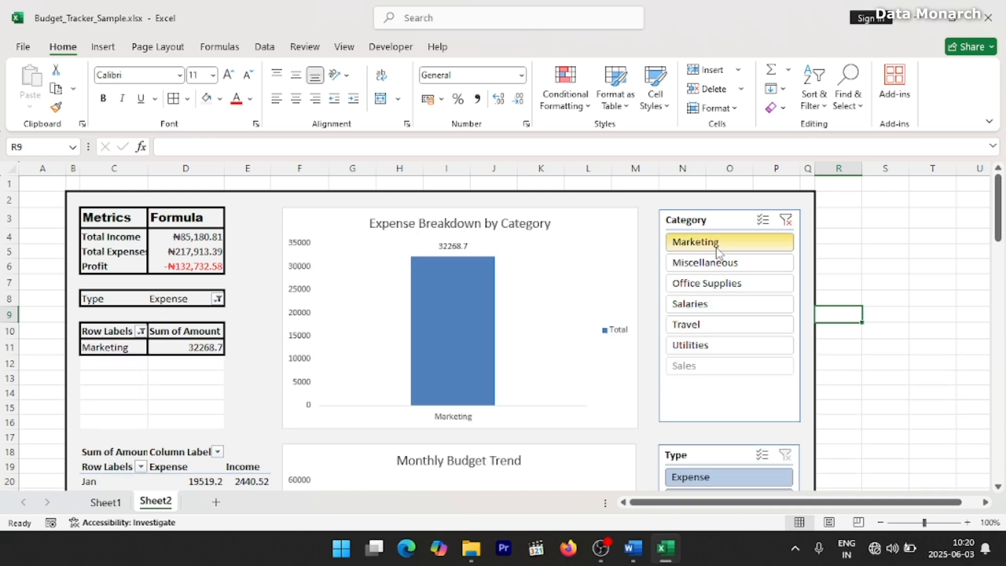
left_click(788, 224)
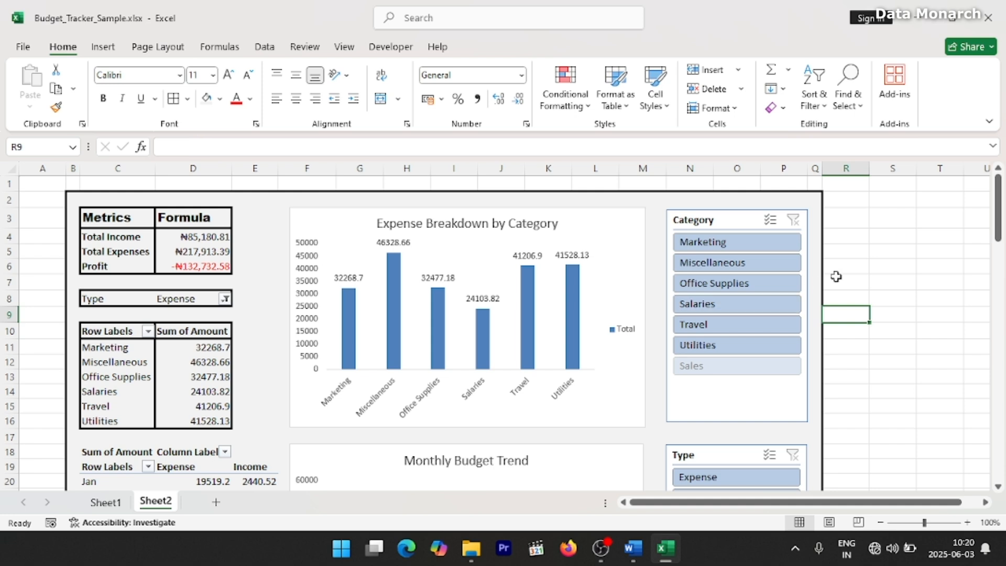
left_click(854, 268)
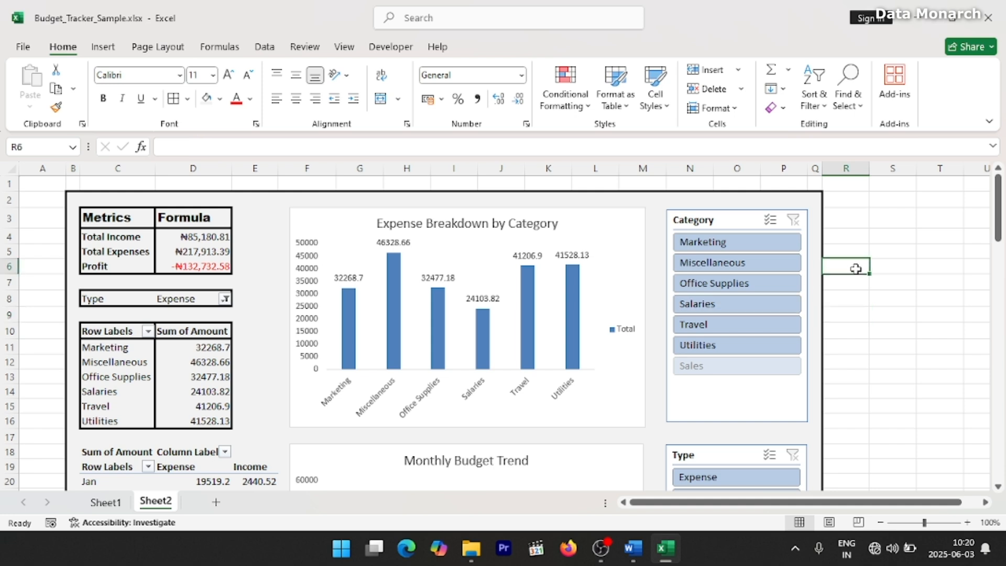
Test the Type slicer by filtering the monthly trend to Income and Expense, and clear its filter.
mouse_move(1000, 220)
left_mouse_down()
mouse_move(999, 236)
mouse_move(999, 212)
left_mouse_up()
scroll(724, 478, "down", 3)
left_click(727, 355)
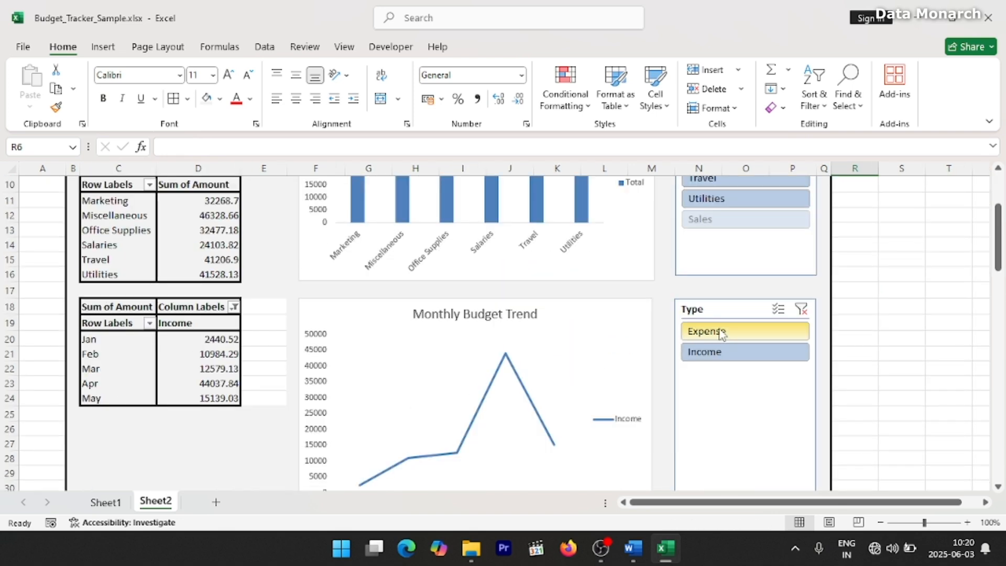
left_click(731, 332)
left_click(801, 310)
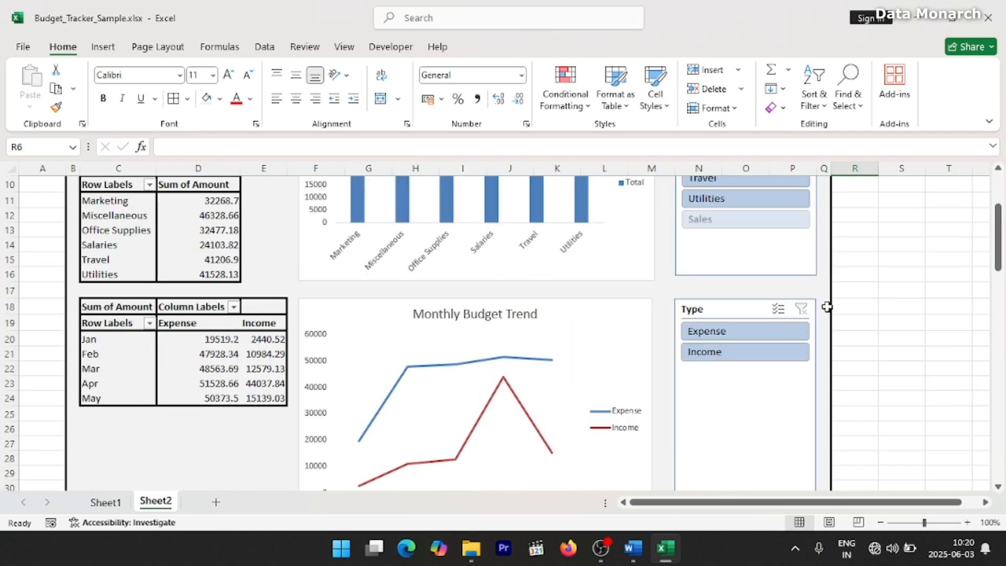